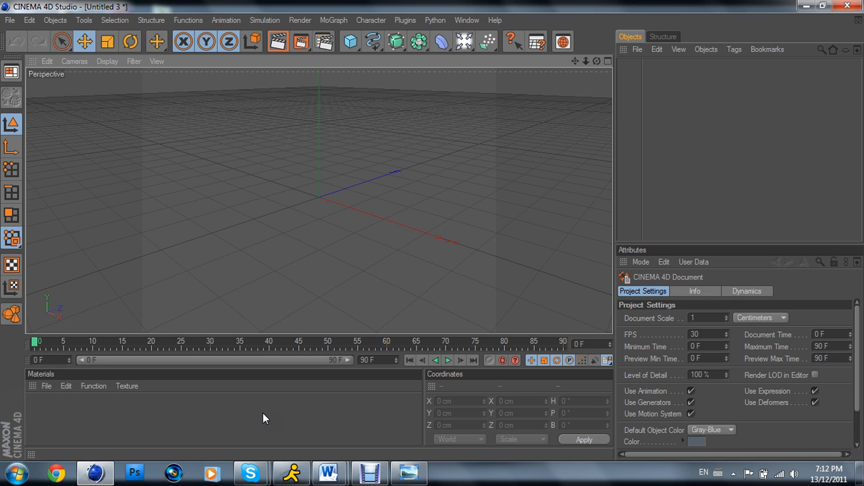
Step: Load the minigun2 picture from the desktop as the background reference image of the Right view
mouse_move(597, 63)
mouse_down()
mouse_move(432, 231)
mouse_move(419, 230)
mouse_move(432, 231)
mouse_up()
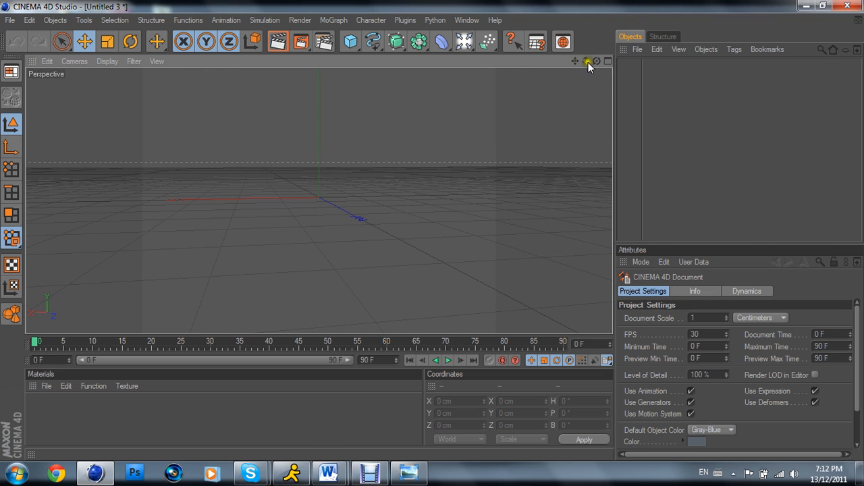
click(608, 61)
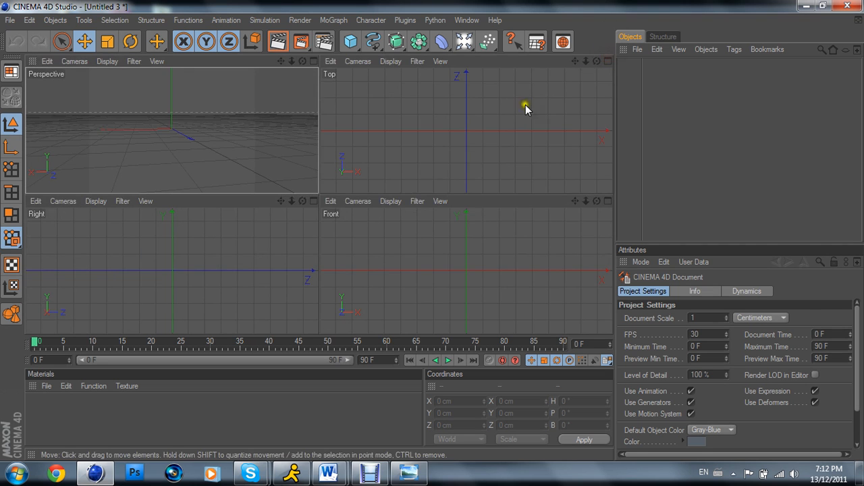
click(609, 199)
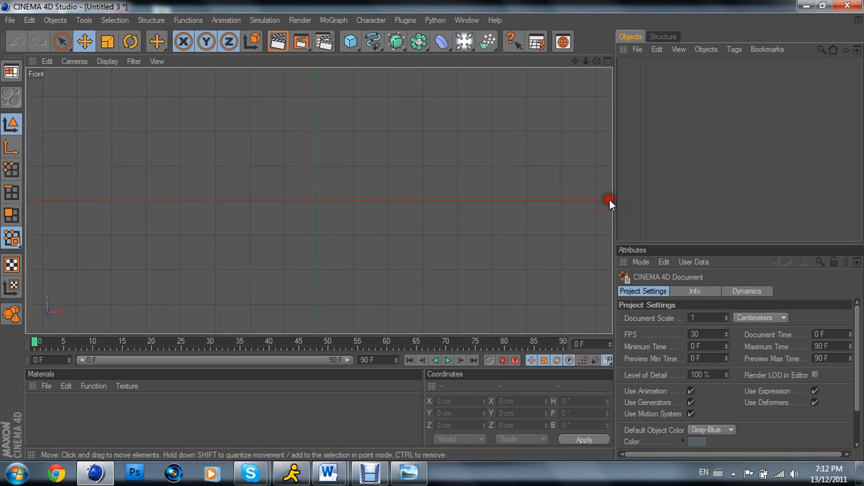
click(608, 61)
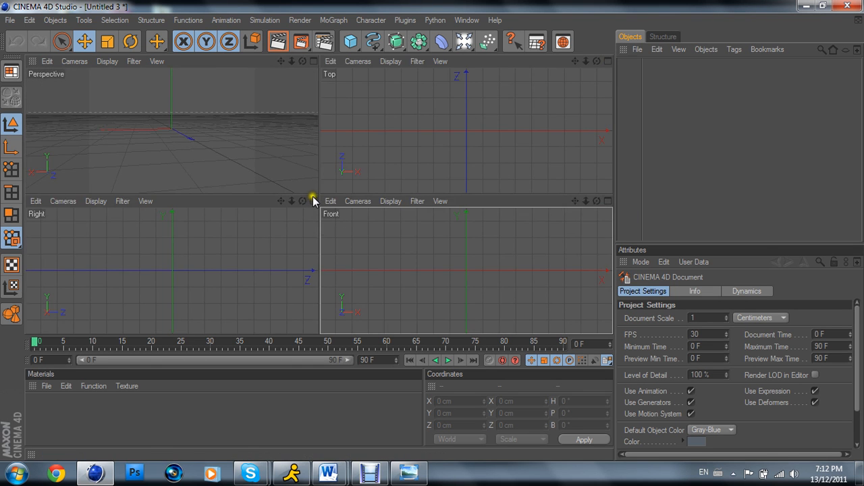
click(313, 200)
click(821, 5)
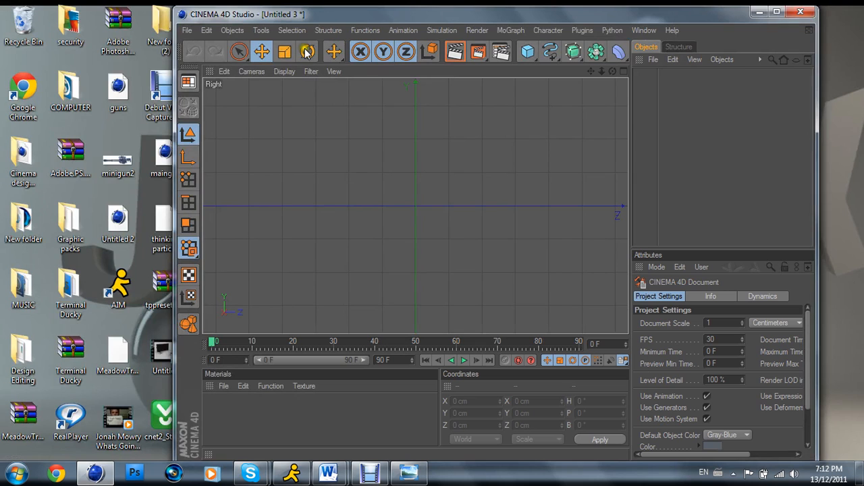
click(365, 202)
drag(364, 203, 415, 196)
click(777, 12)
scroll(564, 270, up, 5)
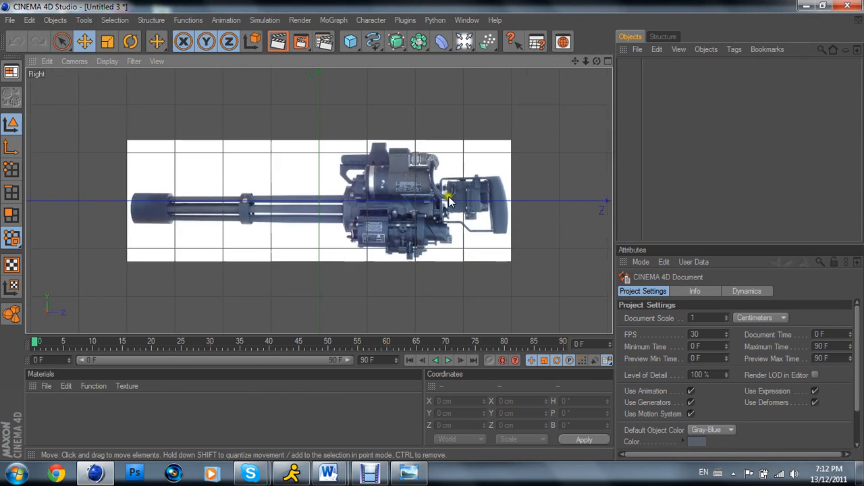
Step: Hide the grid in the Right view
click(134, 61)
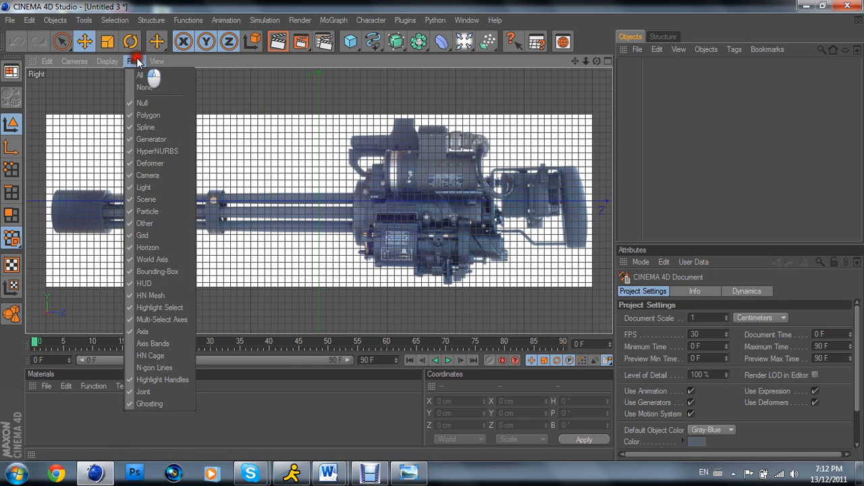
click(674, 120)
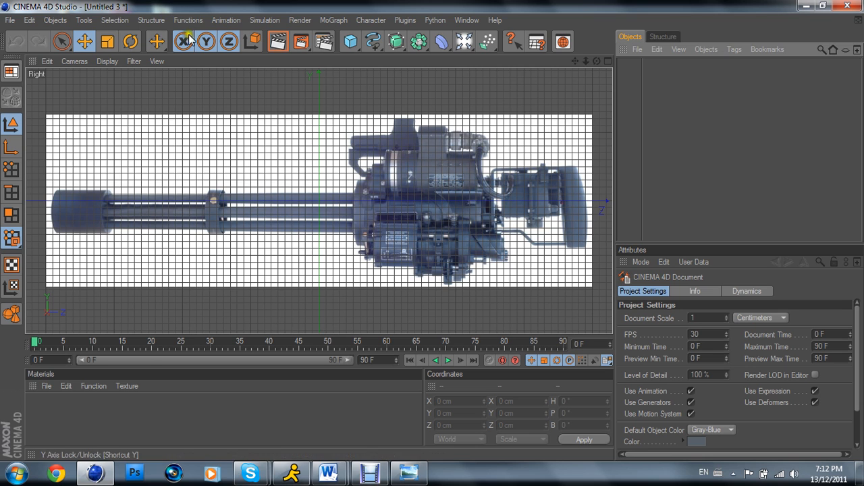
click(134, 61)
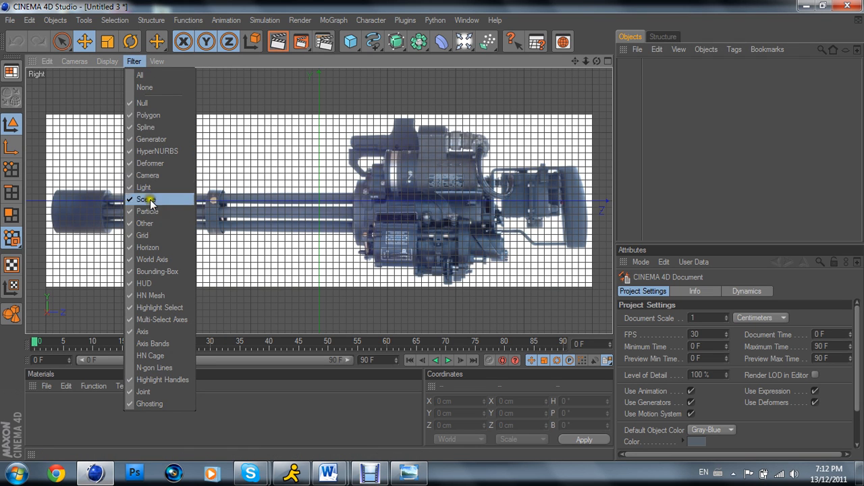
click(162, 236)
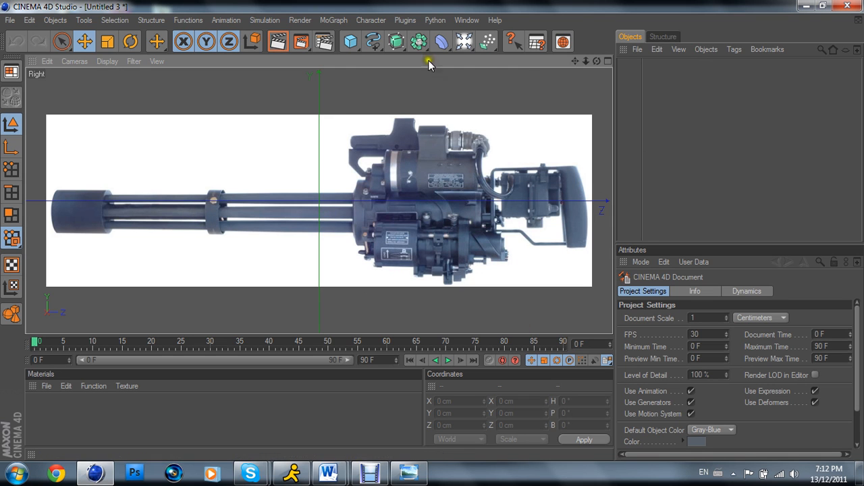
Step: Add a cylinder and set the Right view's display to Gouraud Shading with the Wireframe option
drag(350, 41, 549, 83)
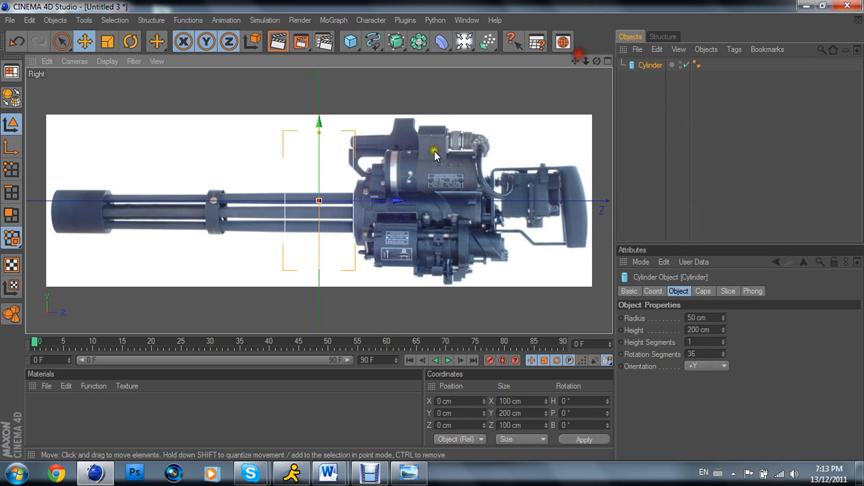
click(138, 62)
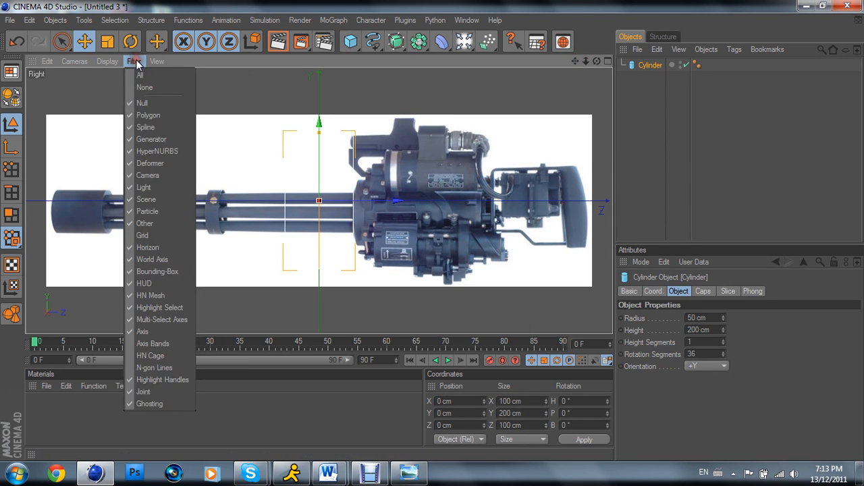
mouse_move(108, 63)
click(120, 107)
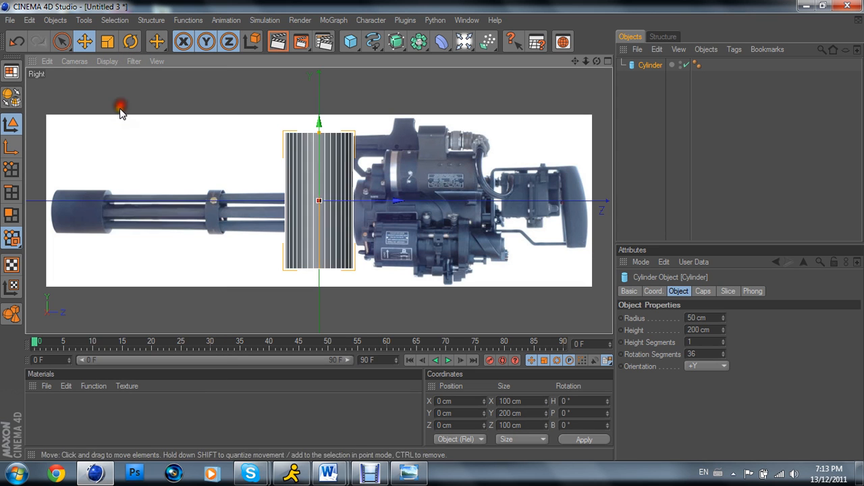
click(73, 62)
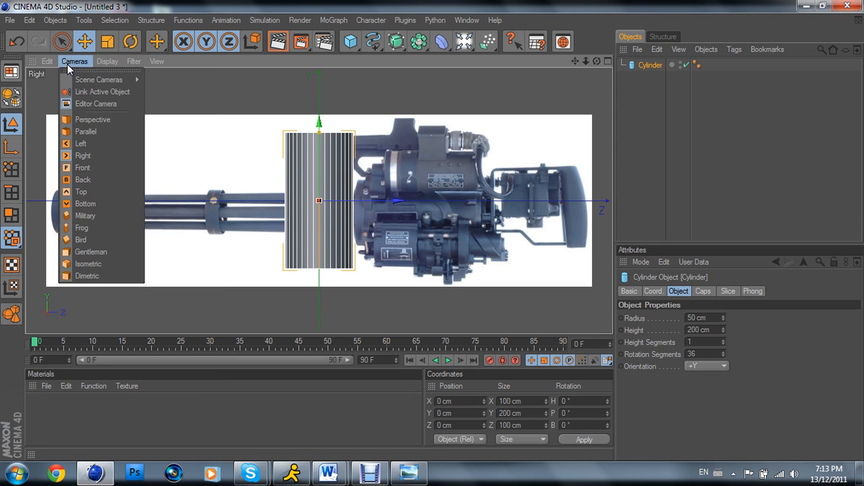
mouse_move(49, 63)
mouse_move(100, 63)
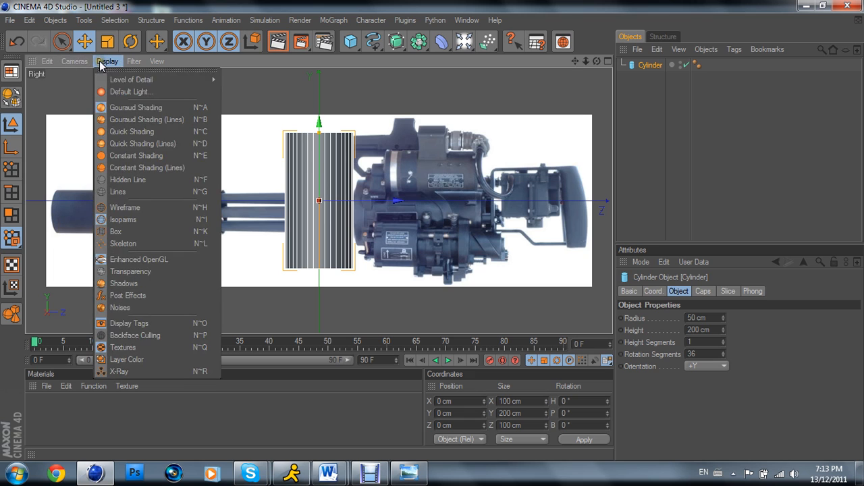
click(156, 209)
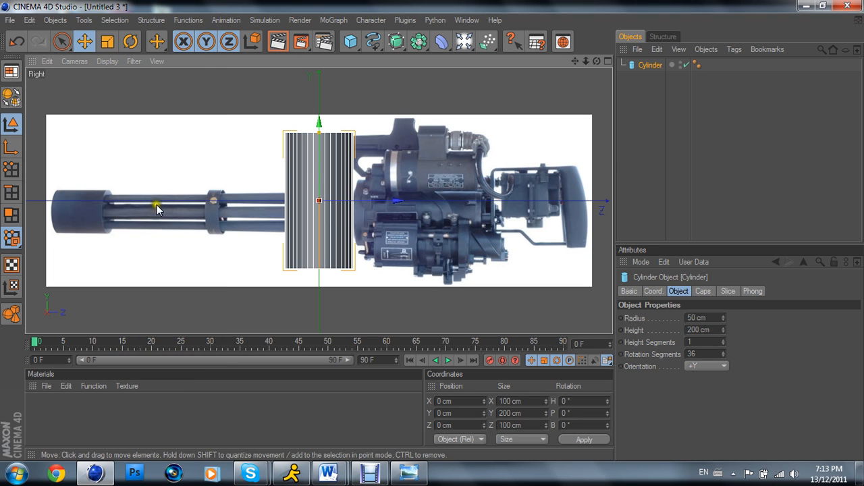
Step: Orient the cylinder along +Z and set its radius to 11 cm
click(698, 365)
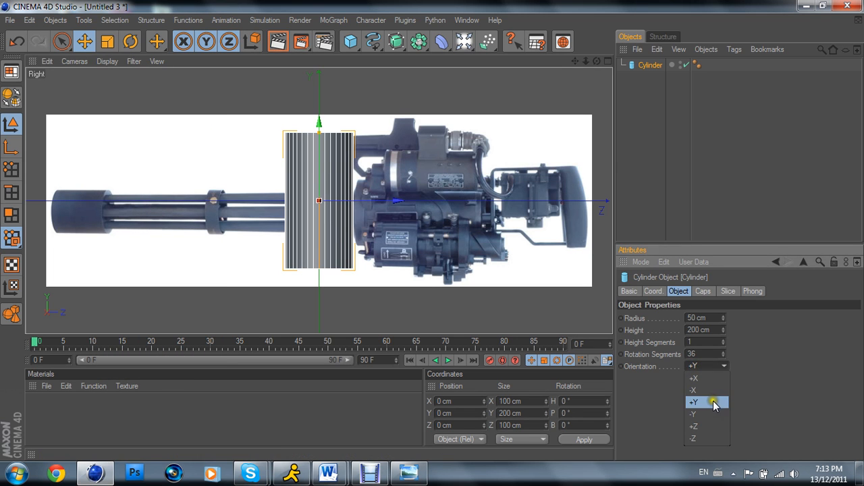
click(703, 426)
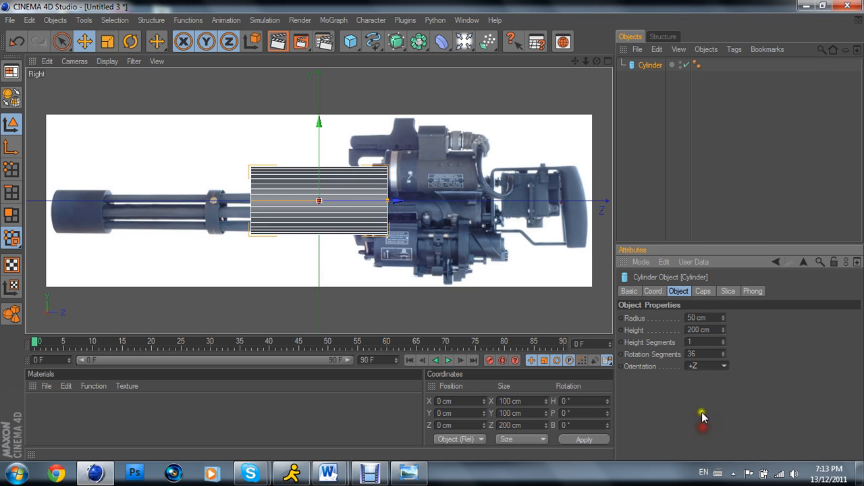
double_click(715, 319)
text(11)
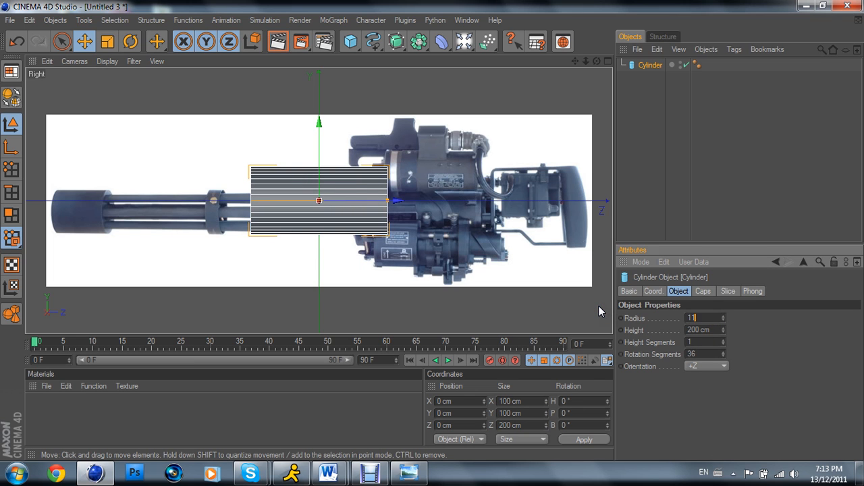
key(Return)
Step: Move the cylinder to about Z -158 cm and lengthen it to about 414 cm to match the reference gun's barrel
drag(399, 202, 396, 203)
drag(318, 201, 364, 201)
mouse_move(265, 208)
mouse_down()
mouse_move(256, 208)
mouse_move(266, 203)
mouse_up()
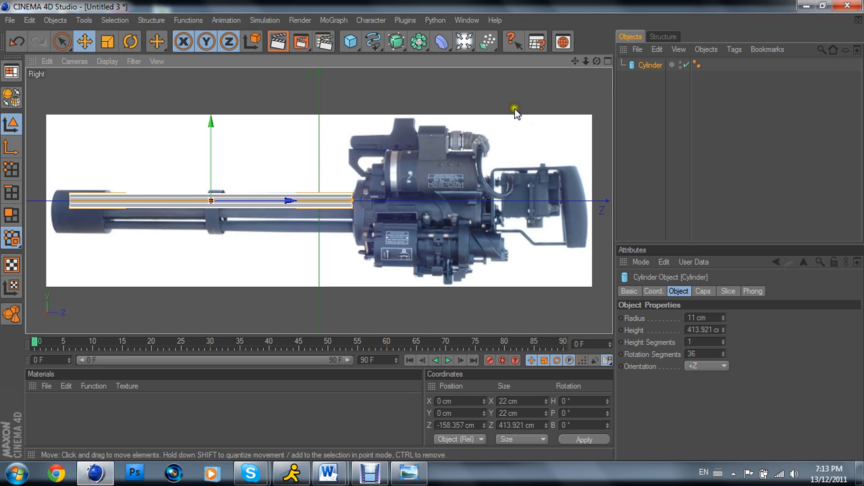
Step: Put the cylinder in a MoGraph Cloner set to Radial mode with a count of 6
click(607, 61)
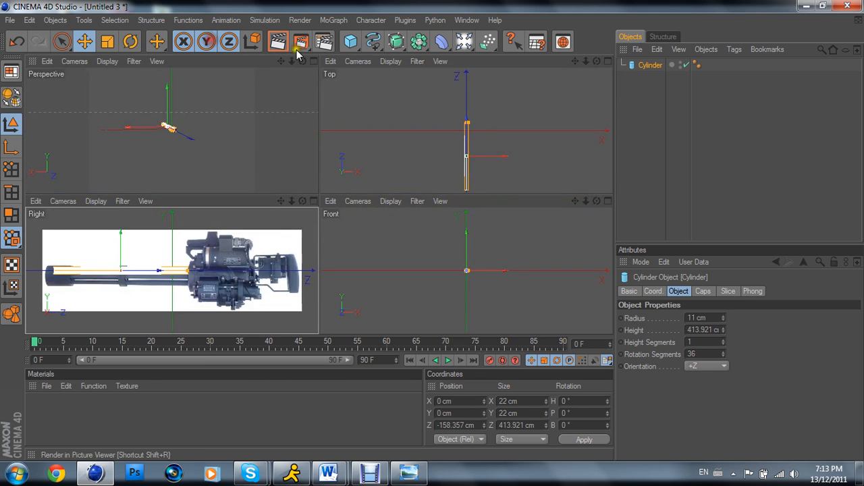
click(318, 60)
click(334, 20)
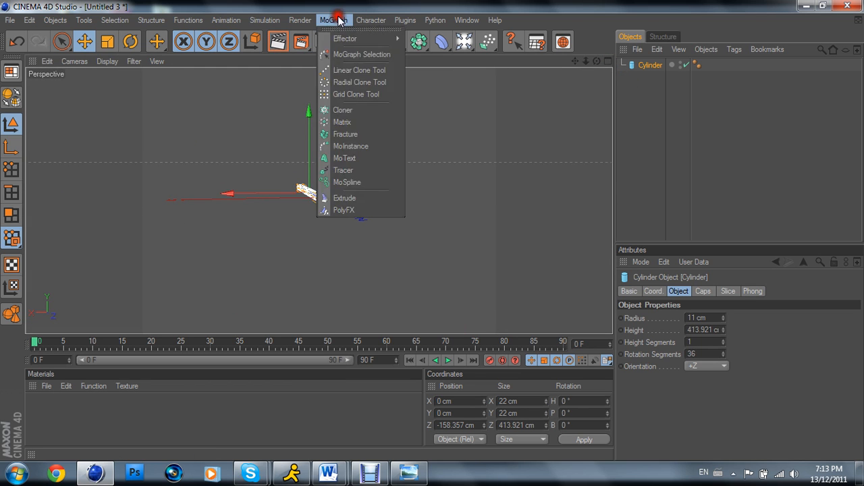
click(357, 110)
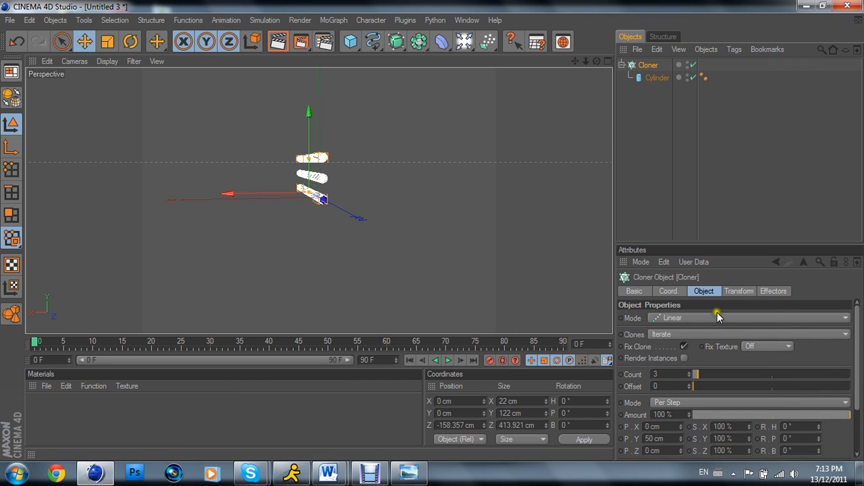
click(717, 316)
click(687, 354)
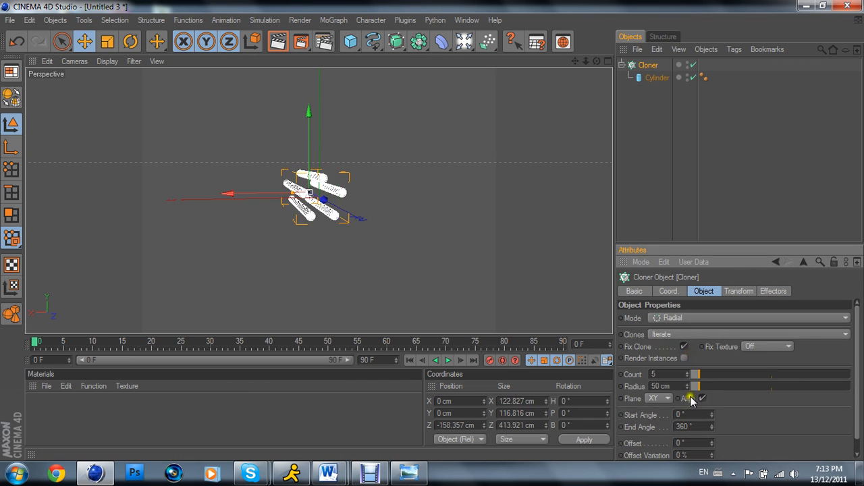
click(664, 375)
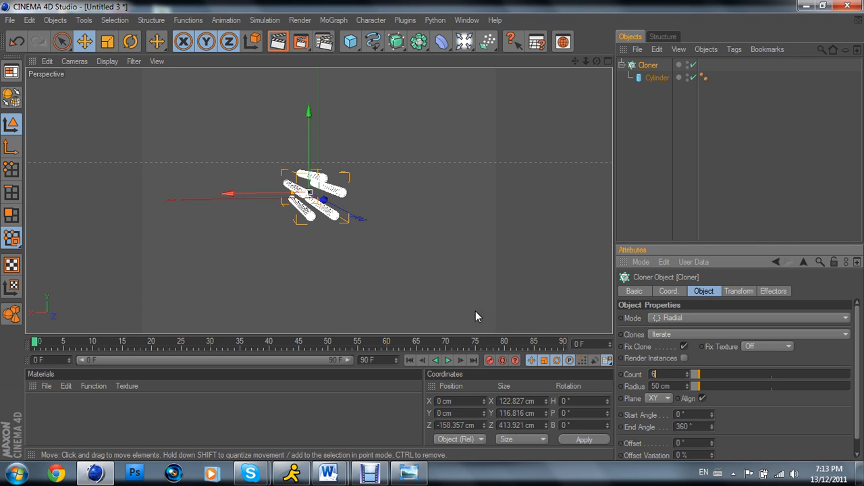
text(6)
key(Return)
Step: Reduce the cloner's radius to 26 cm and lower it to about Y -9.3 cm to fit the reference barrels
mouse_move(596, 61)
mouse_down()
mouse_move(384, 245)
mouse_move(23, 222)
mouse_up()
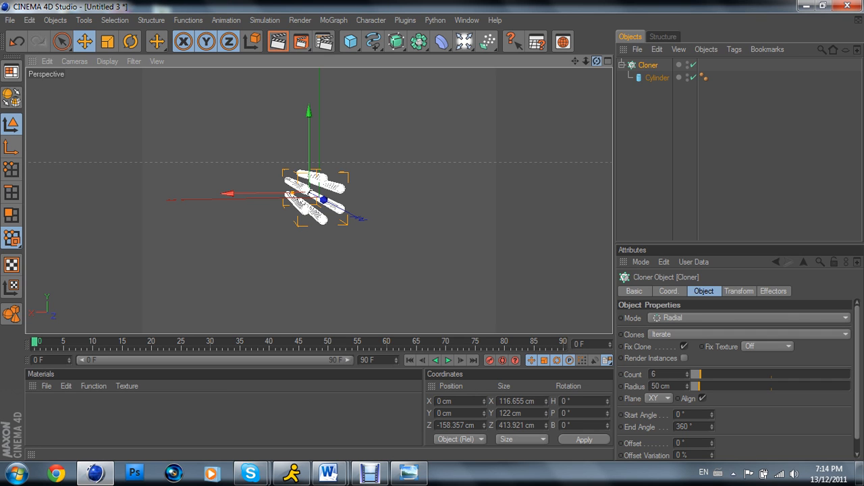
drag(4, 223, 29, 214)
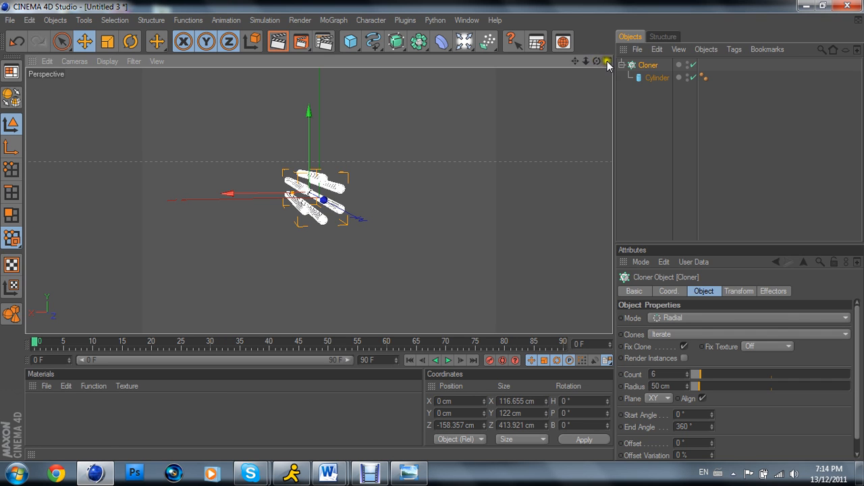
click(607, 61)
click(304, 197)
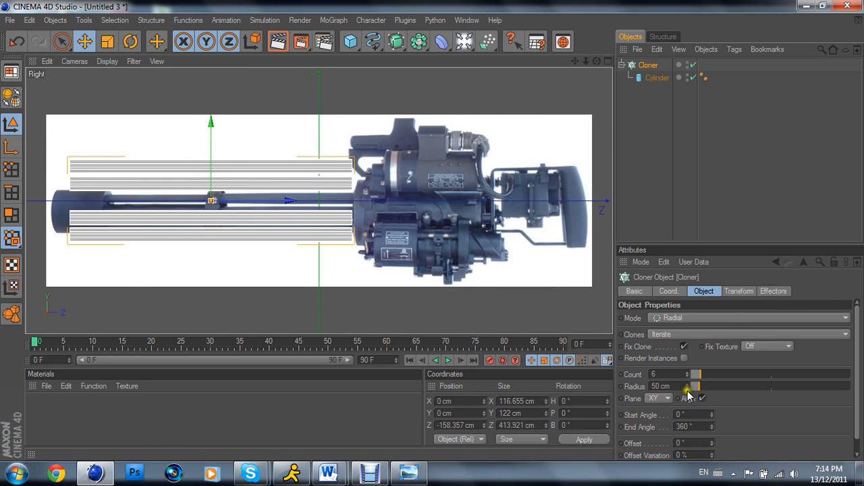
drag(687, 389, 687, 390)
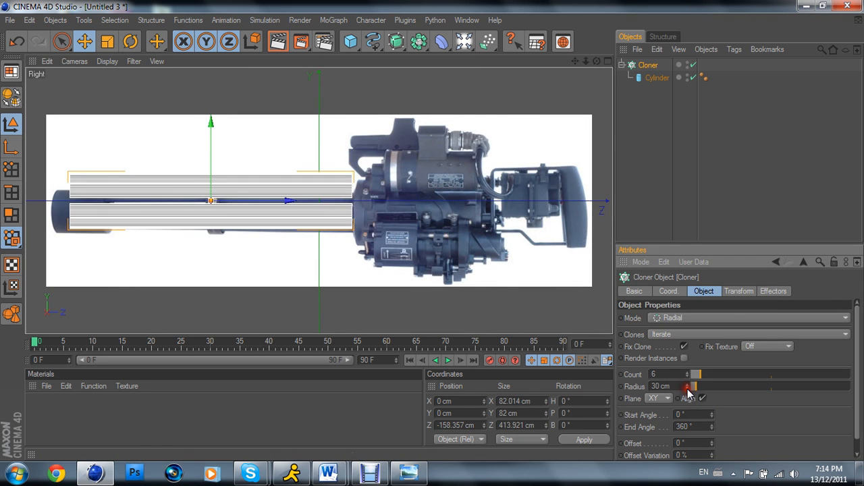
drag(213, 167, 215, 172)
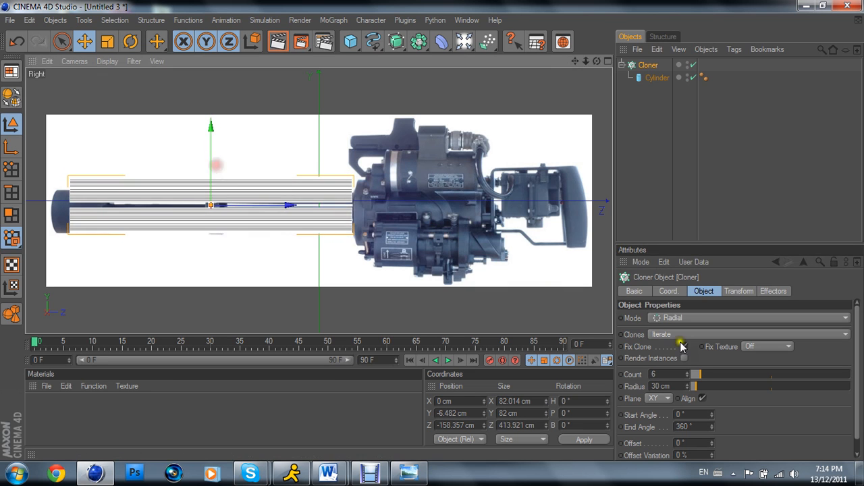
drag(688, 386, 689, 386)
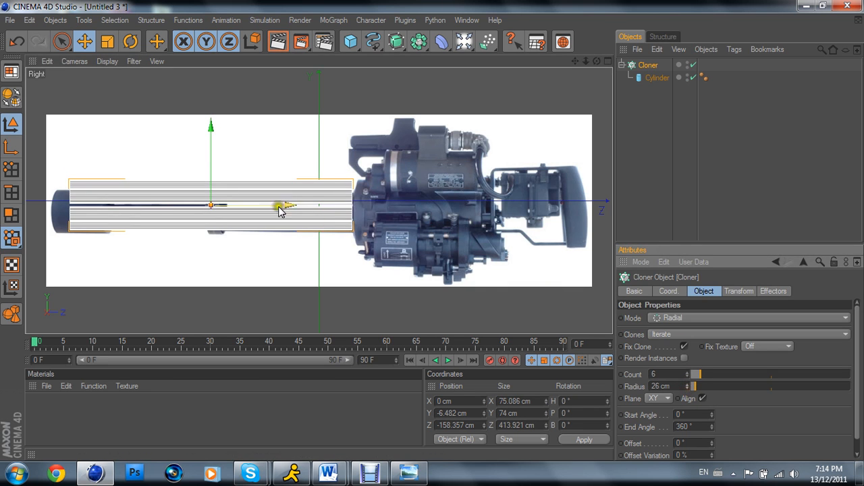
drag(214, 175, 214, 177)
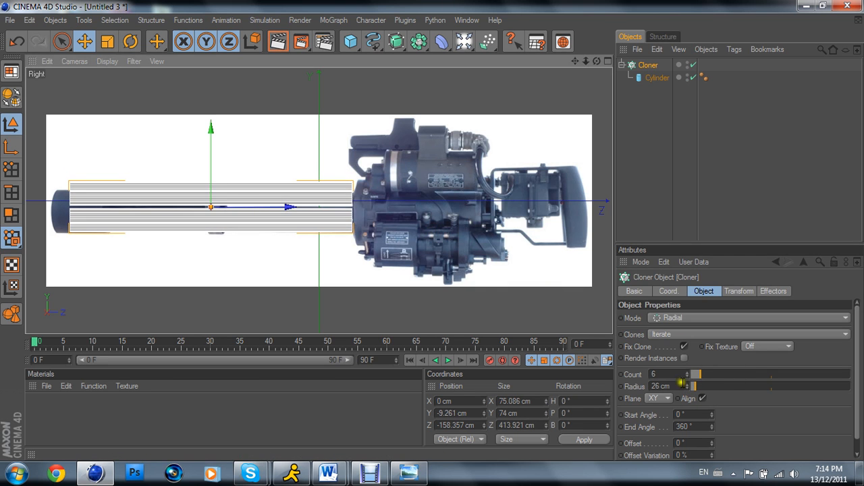
click(607, 60)
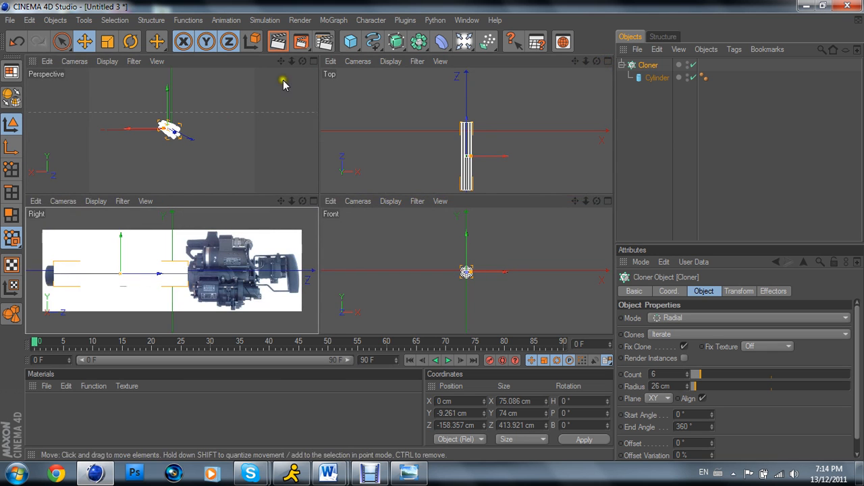
click(303, 61)
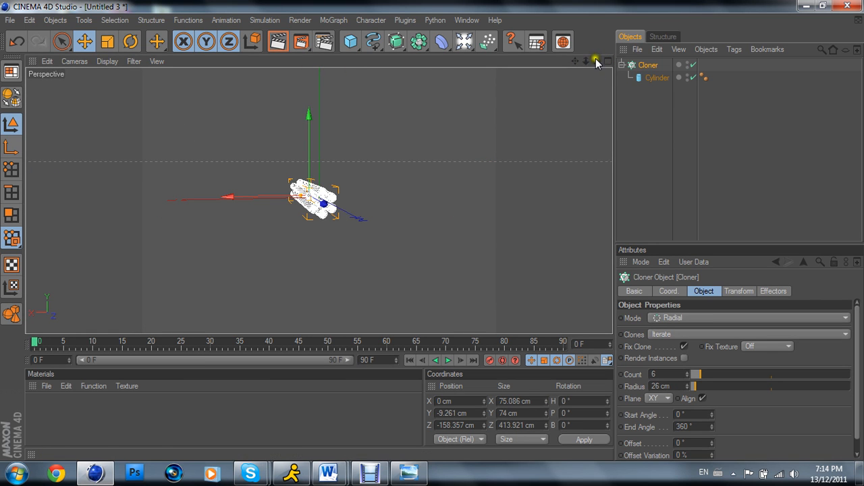
scroll(422, 192, up, 8)
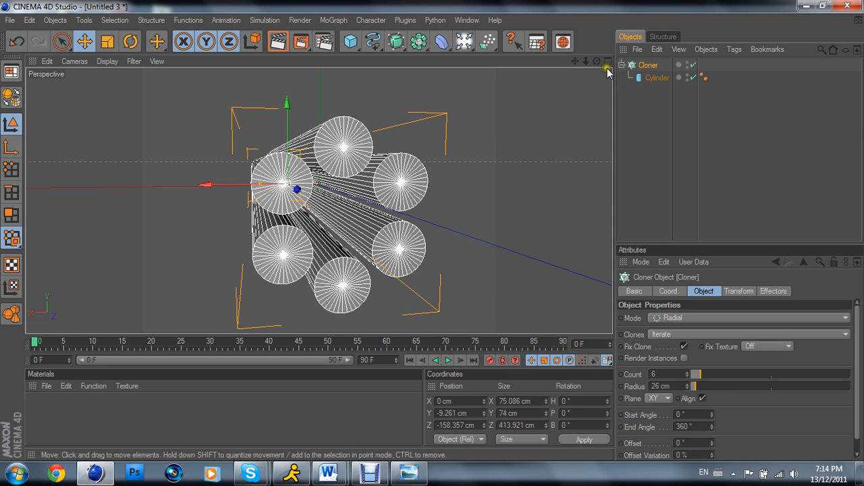
Step: Add a second cylinder primitive centred on the barrel cloner in the side view
alt+drag(432, 232, 331, 164)
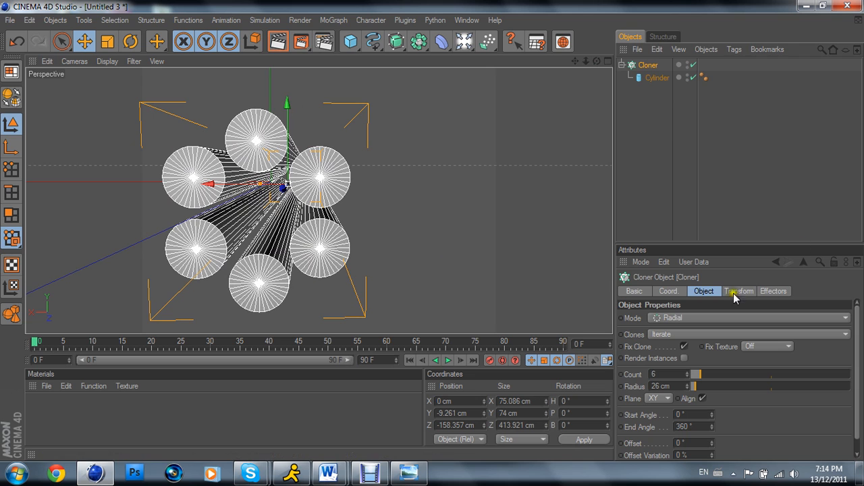
click(646, 66)
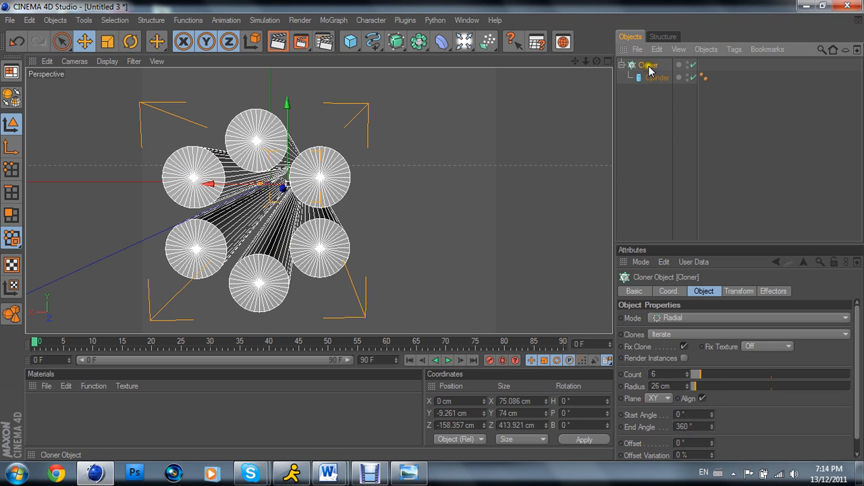
click(606, 61)
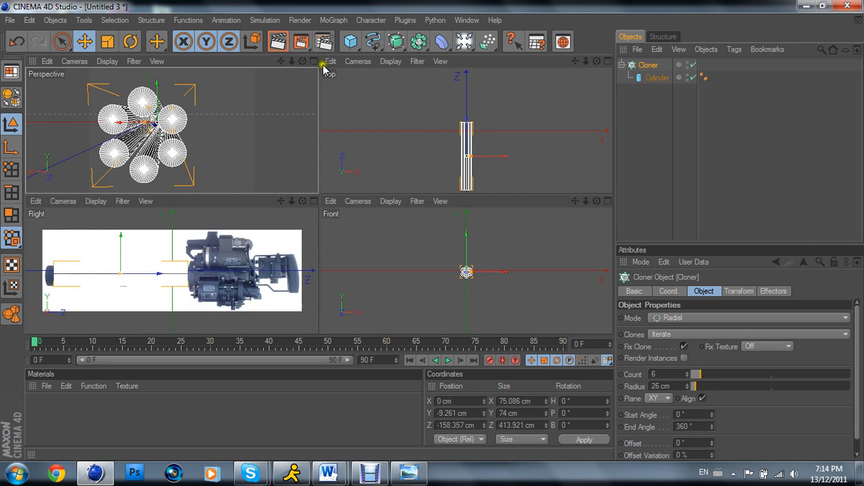
click(313, 201)
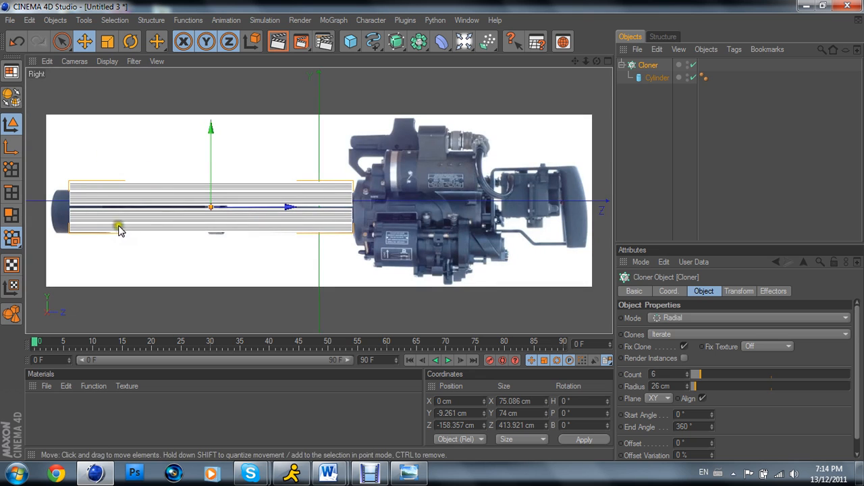
click(647, 64)
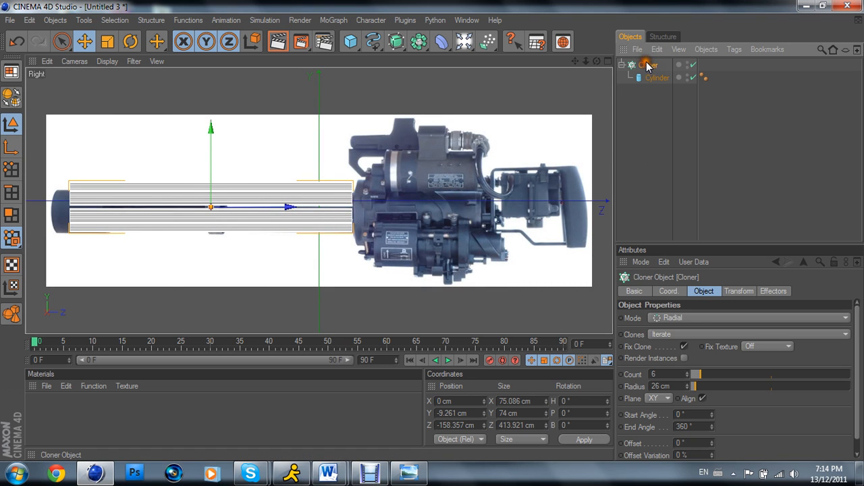
drag(350, 41, 596, 64)
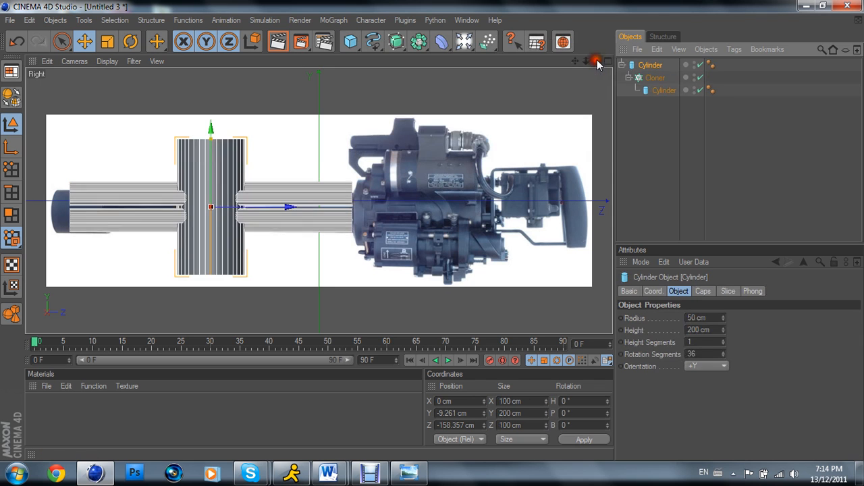
Step: Take the Cloner out of the new cylinder's hierarchy so both are separate top-level objects
click(652, 77)
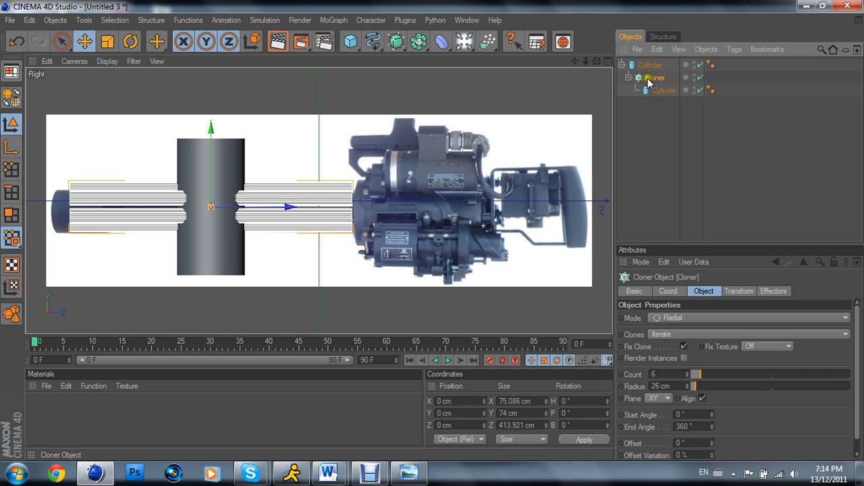
drag(652, 64, 669, 81)
click(661, 81)
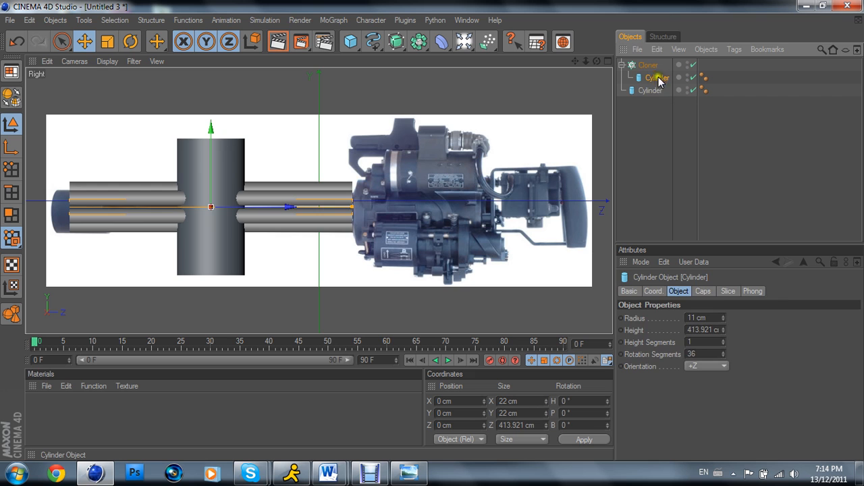
click(648, 65)
Step: Orient the new cylinder along +Z, shorten it to about 97 cm and move it to about Z -341 cm over the muzzle end
click(650, 90)
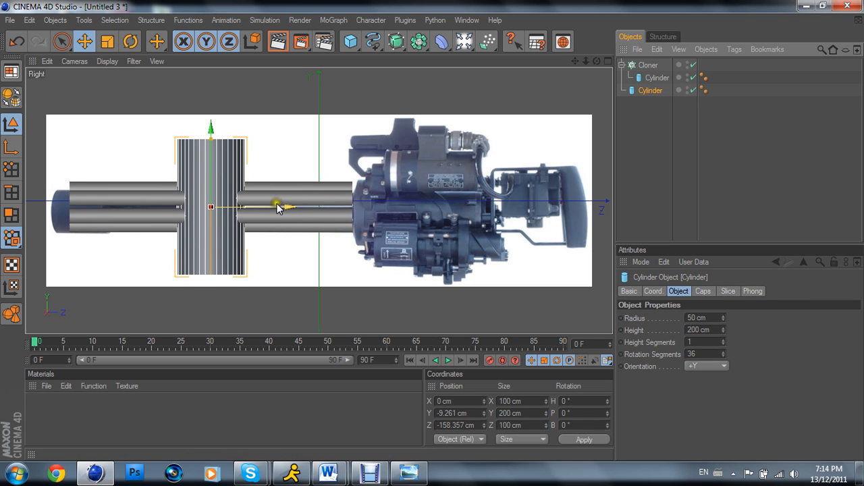
click(718, 366)
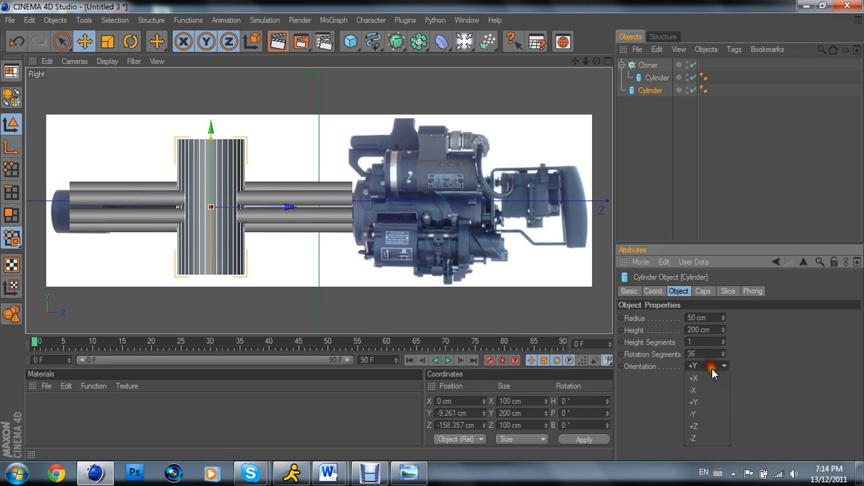
click(678, 423)
mouse_move(281, 206)
mouse_down()
mouse_move(290, 205)
mouse_move(272, 206)
mouse_up()
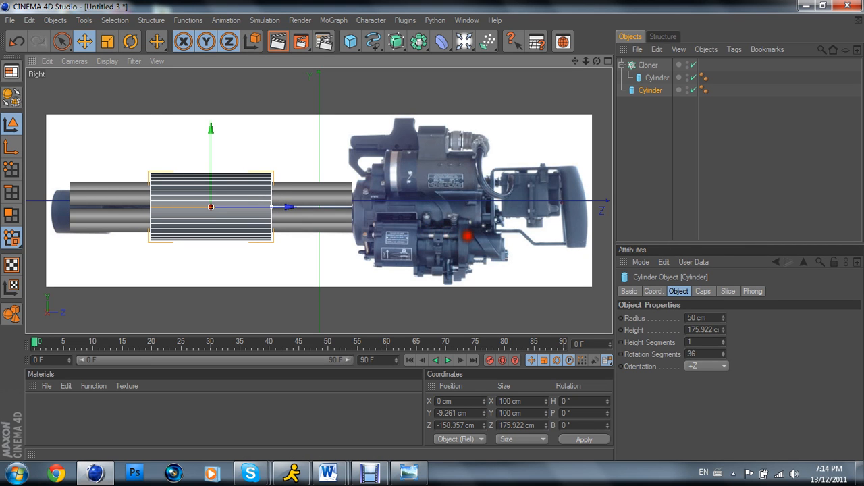
drag(272, 206, 120, 207)
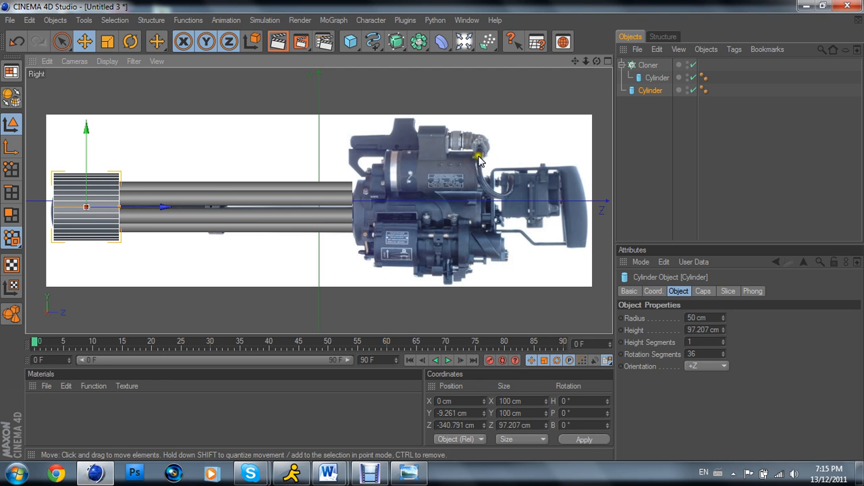
Step: Rename the muzzle cylinder TIP
click(608, 62)
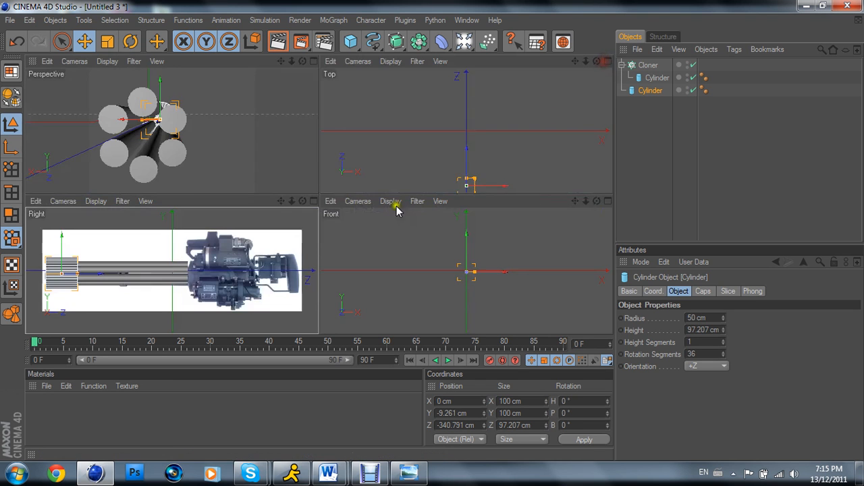
click(317, 61)
mouse_move(597, 61)
mouse_down()
mouse_move(533, 75)
mouse_move(533, 54)
mouse_up()
mouse_move(439, 231)
mouse_down()
mouse_move(430, 222)
mouse_move(413, 236)
mouse_move(432, 223)
mouse_move(432, 230)
mouse_up()
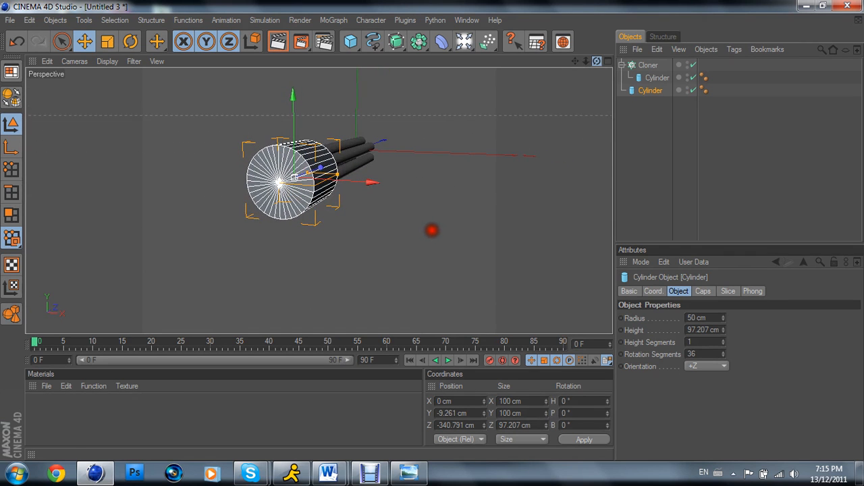
double_click(652, 91)
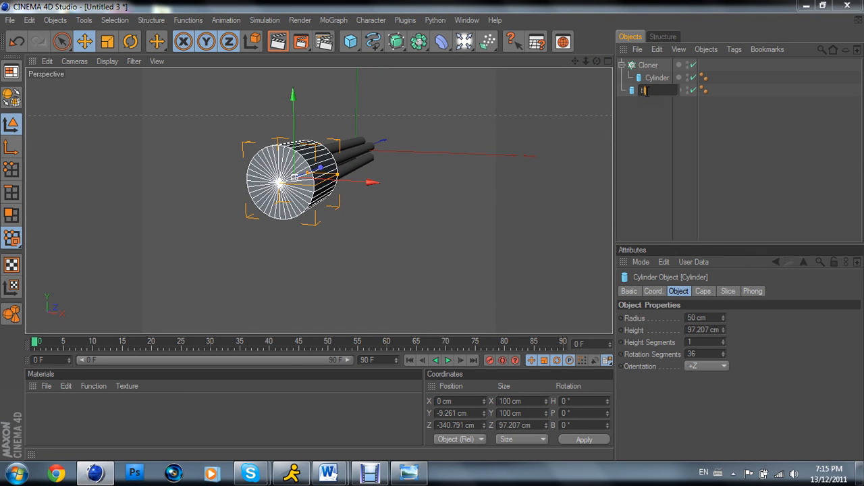
text(tIP)
key(Return)
double_click(646, 91)
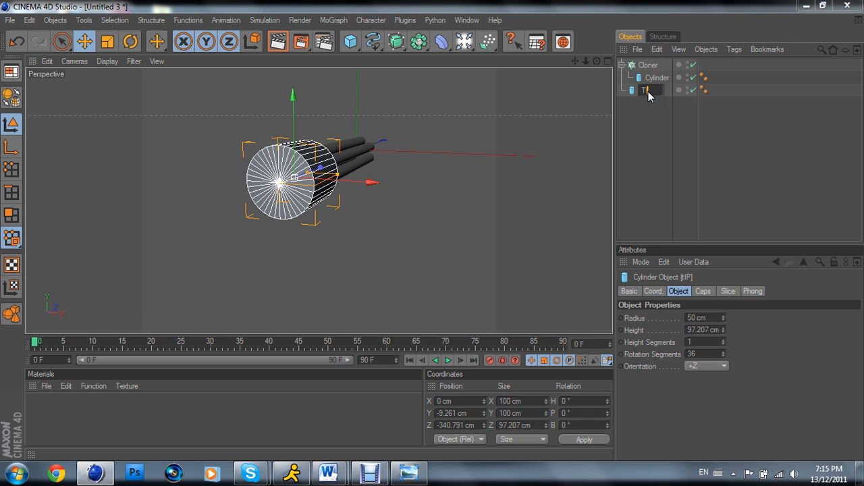
key(Return)
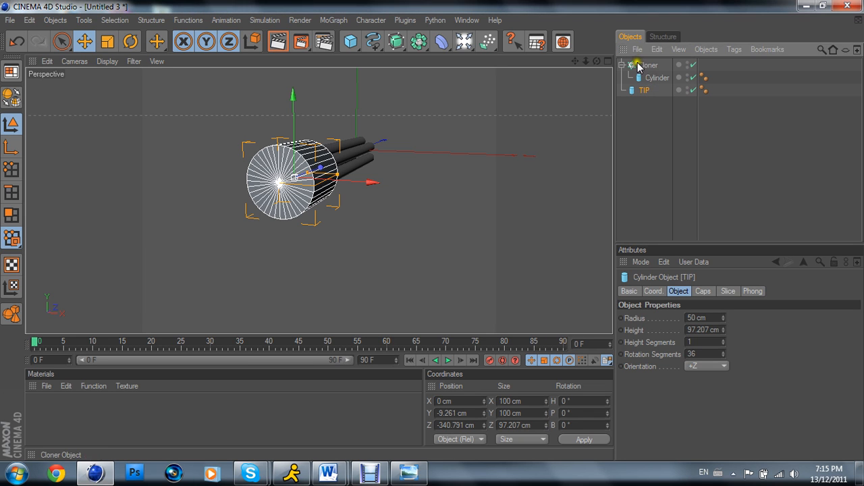
drag(651, 54, 665, 93)
click(656, 138)
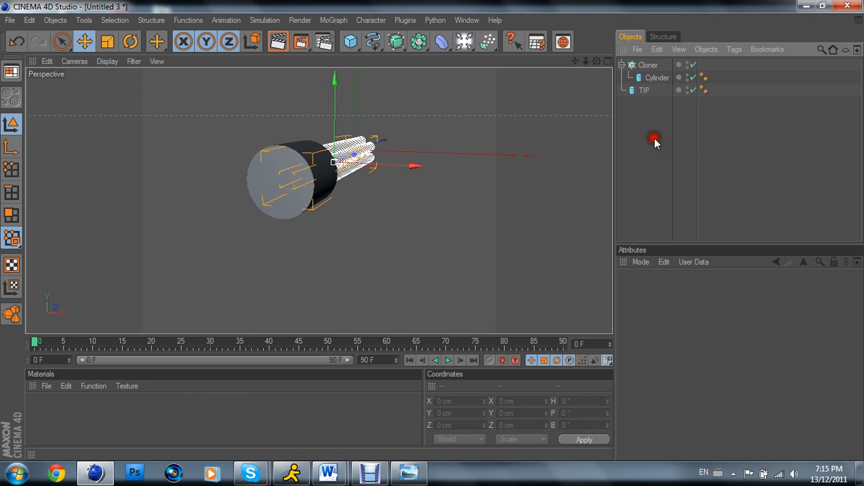
click(644, 91)
drag(637, 120, 639, 60)
click(646, 125)
click(643, 90)
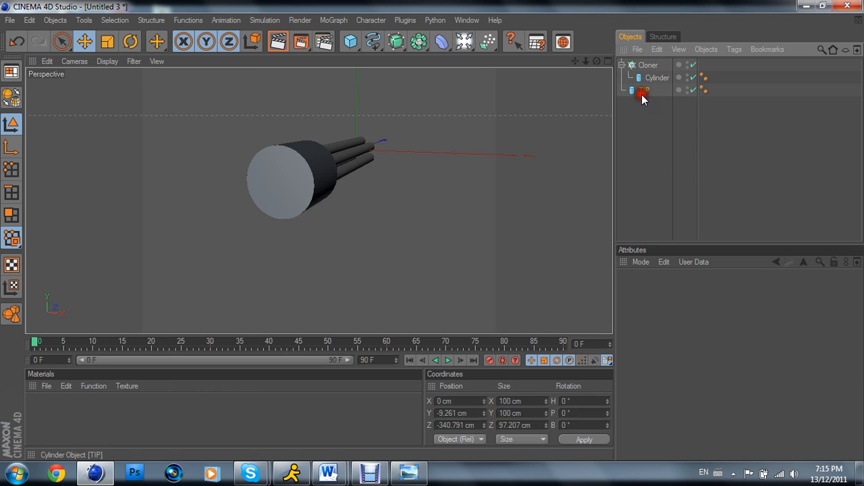
click(655, 78)
click(647, 65)
click(644, 90)
click(655, 78)
click(647, 64)
click(653, 77)
Step: Convert the TIP cylinder into an editable polygon object with point editing active
click(643, 90)
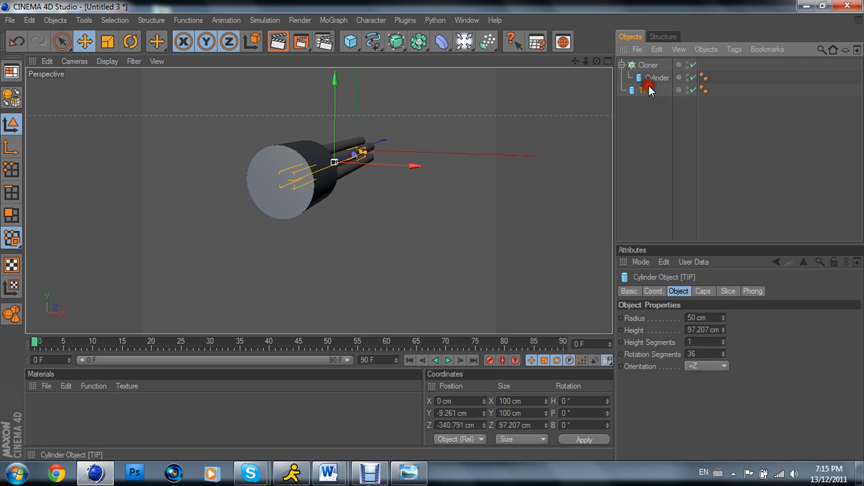
scroll(500, 284, down, 3)
scroll(539, 196, up, 5)
scroll(559, 128, down, 3)
drag(576, 62, 426, 249)
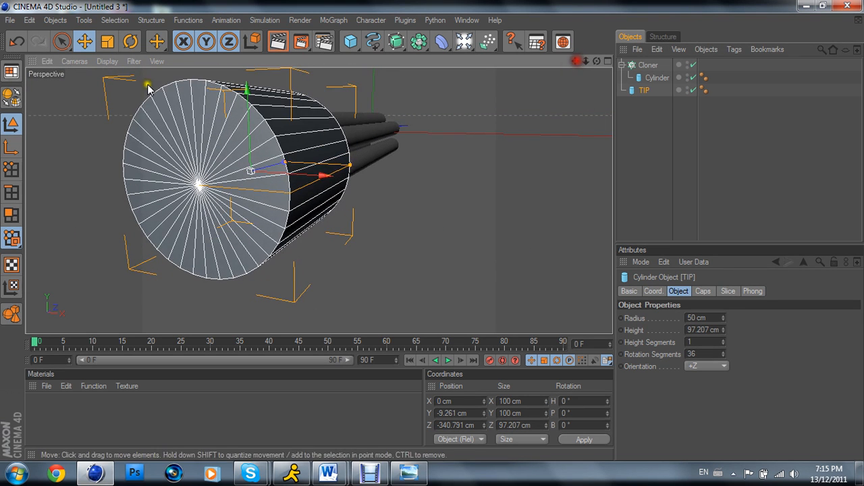
click(13, 171)
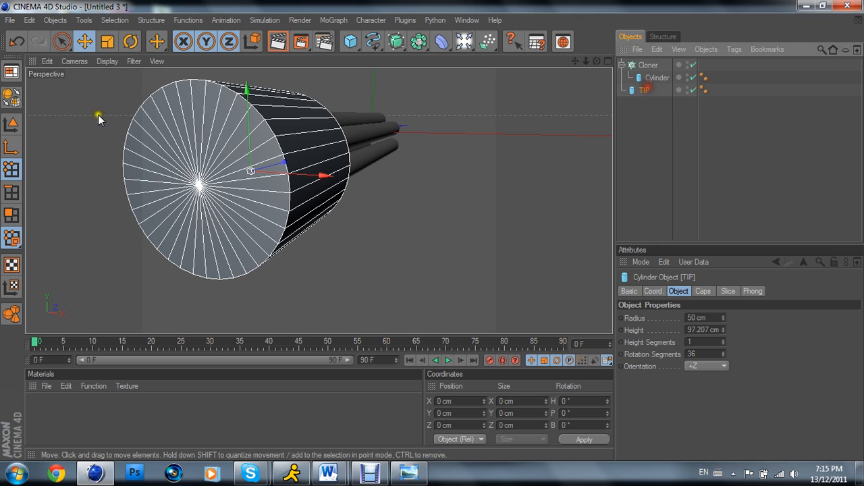
click(12, 98)
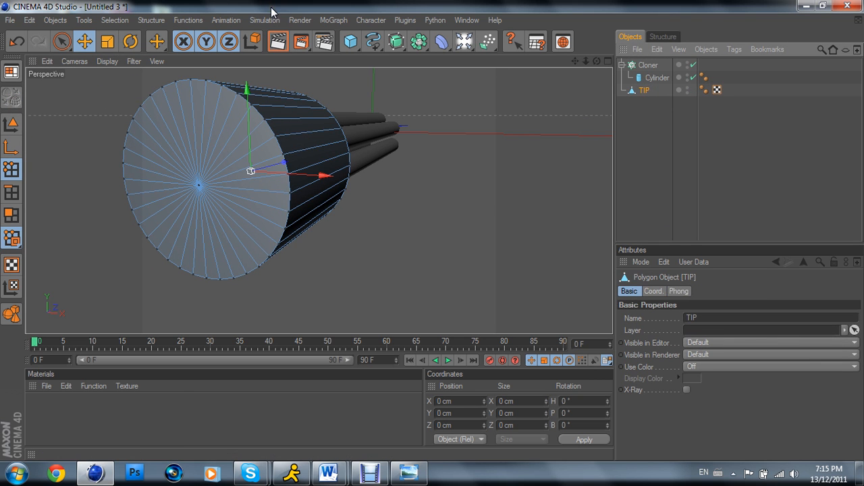
Step: Run Optimize on the TIP mesh to merge its duplicate points
click(193, 20)
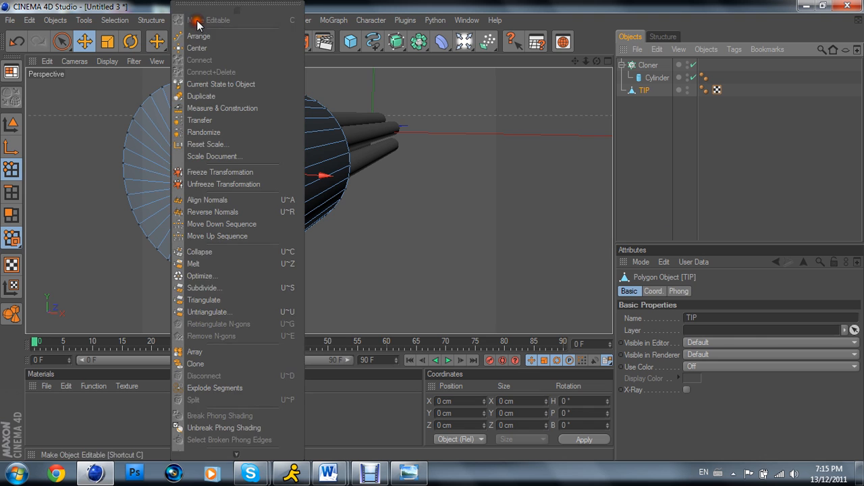
click(196, 277)
click(173, 304)
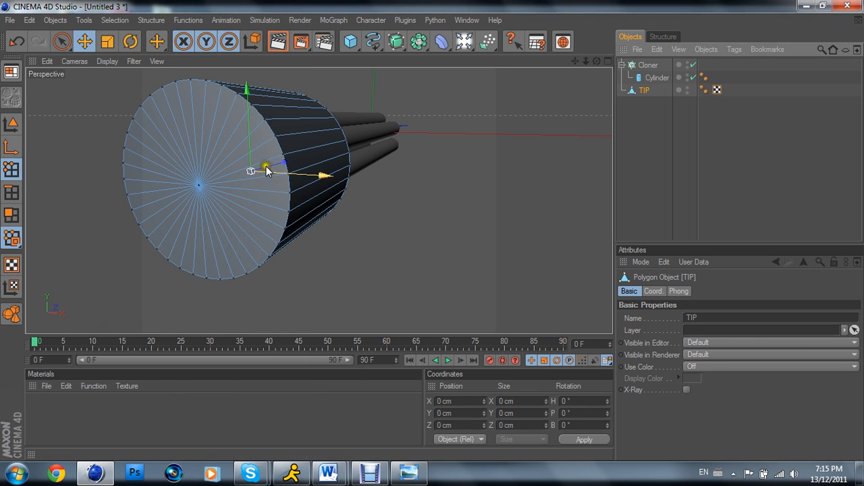
Step: Select all polygons of TIP's front cap and inset them with Extrude Inner, using a 5 cm offset and a 120° maximum angle
click(10, 214)
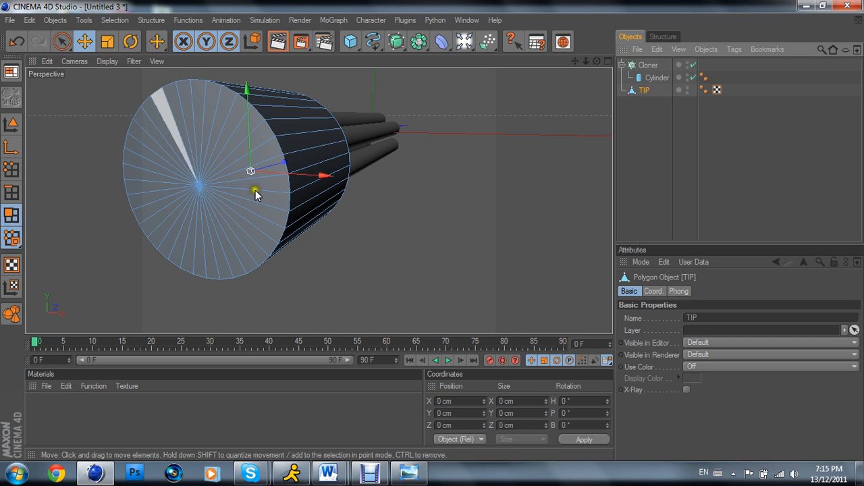
click(63, 42)
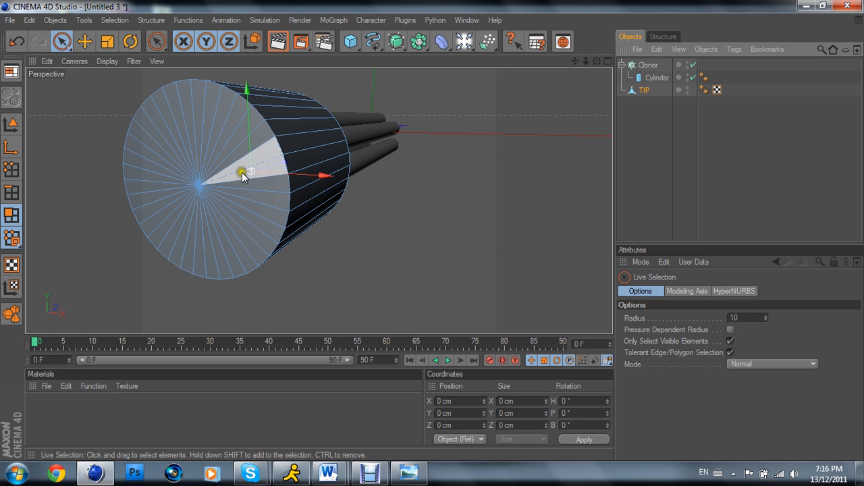
click(207, 193)
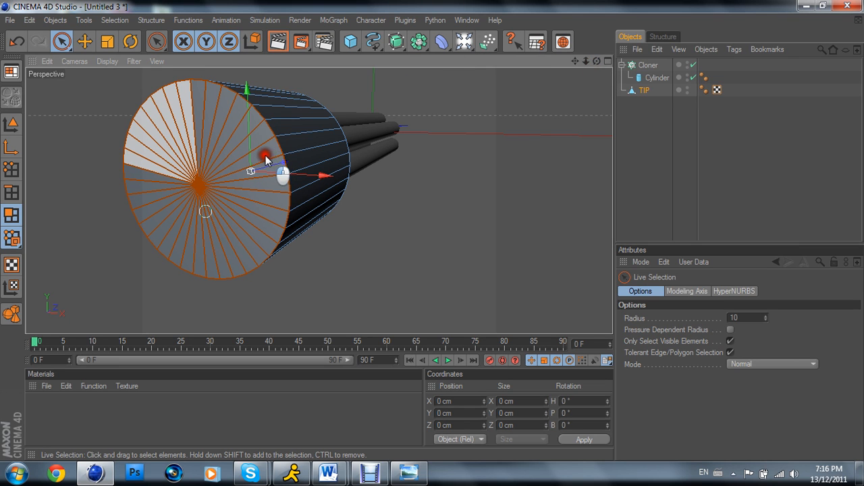
click(415, 244)
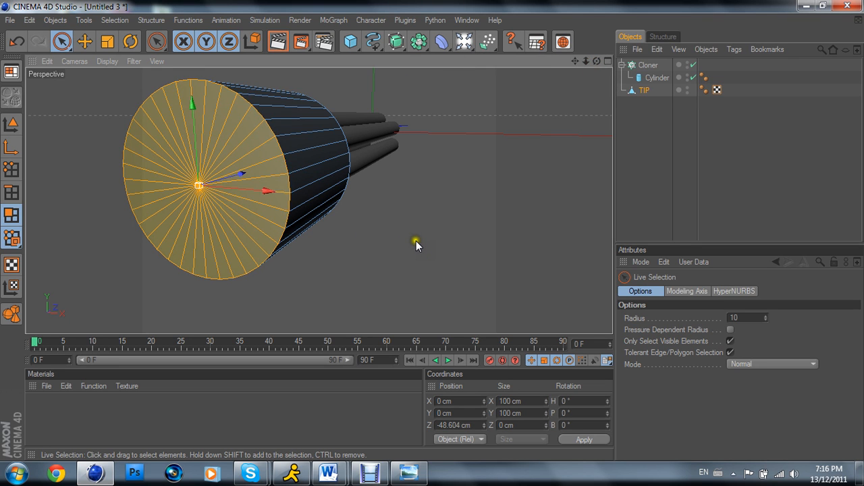
right_click(418, 238)
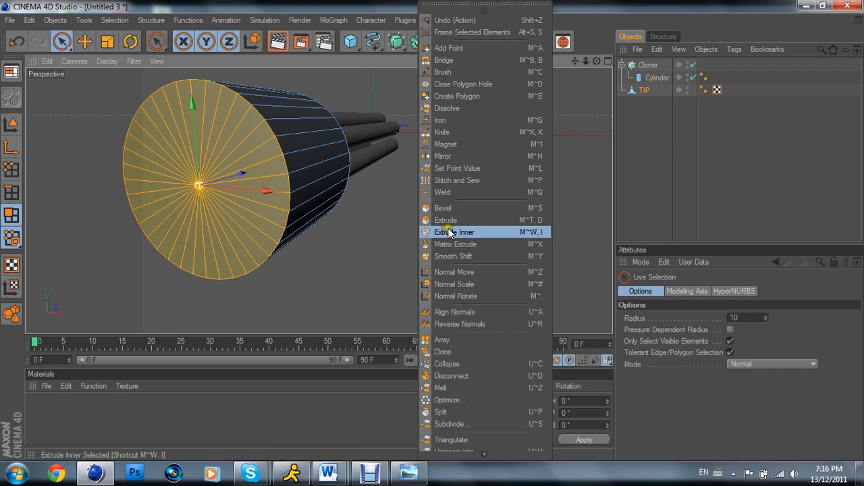
click(445, 233)
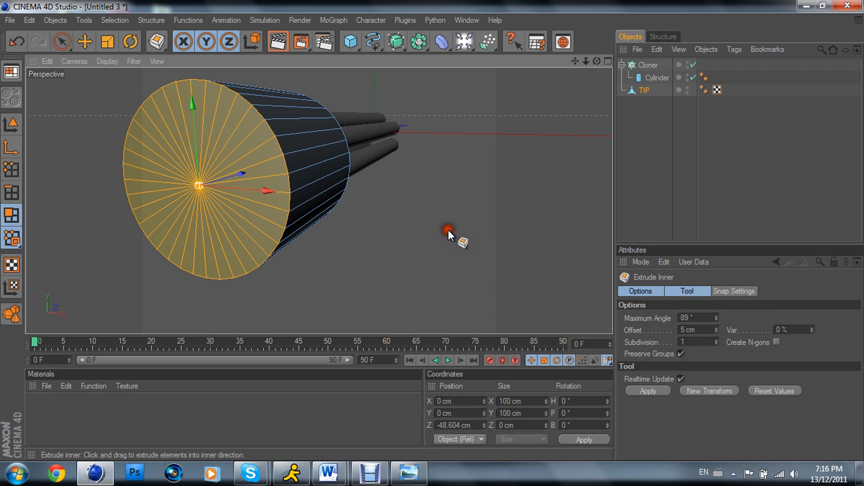
double_click(699, 317)
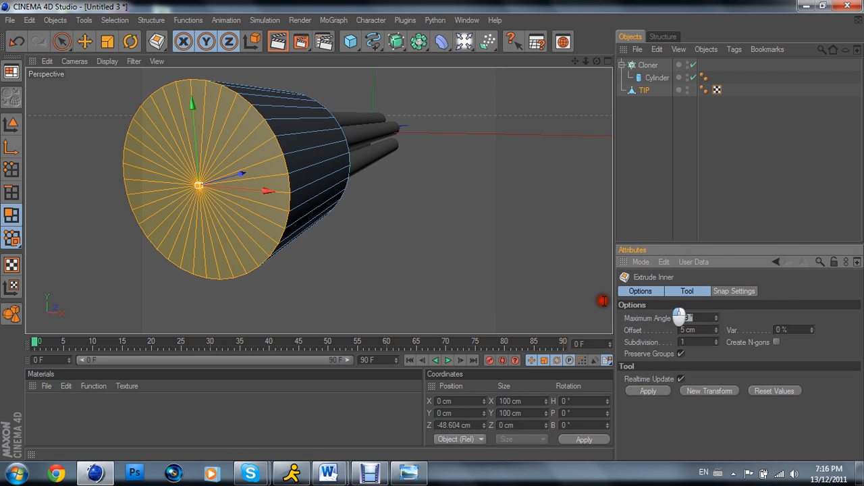
text(120)
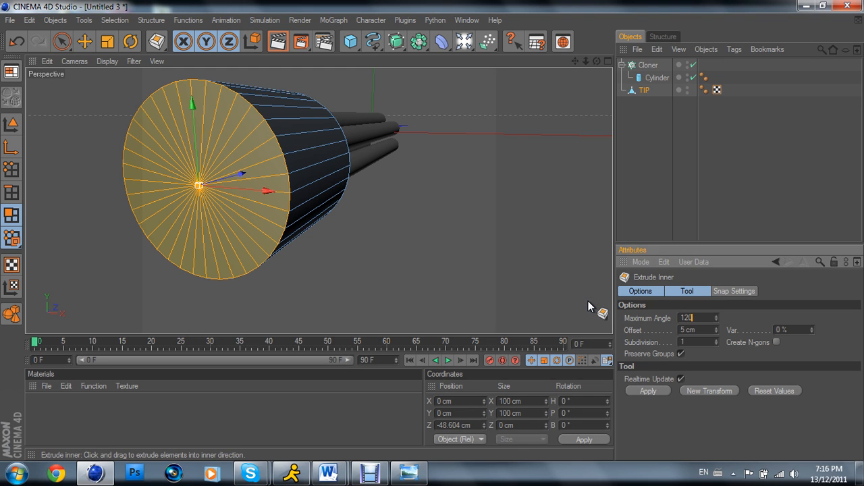
key(Return)
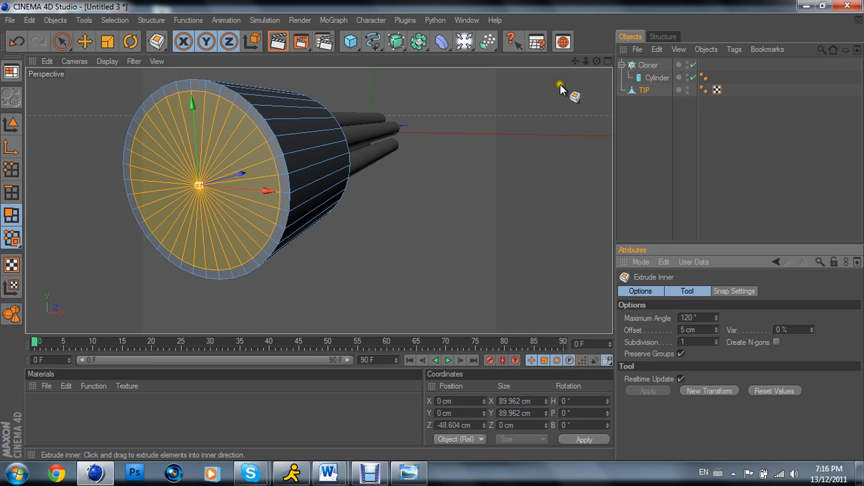
click(608, 61)
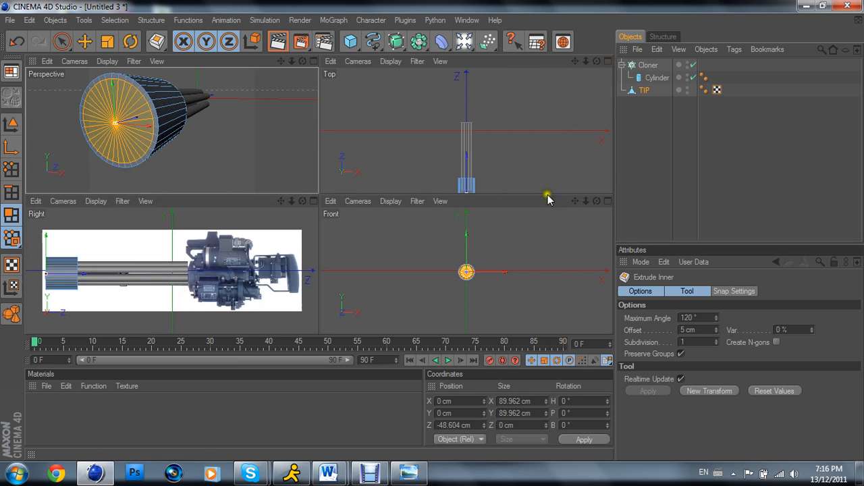
Step: Undo the existing insets on TIP's front cap and redo Extrude Inner with an offset of 9.9 cm
click(608, 200)
scroll(476, 200, up, 4)
drag(432, 230, 432, 230)
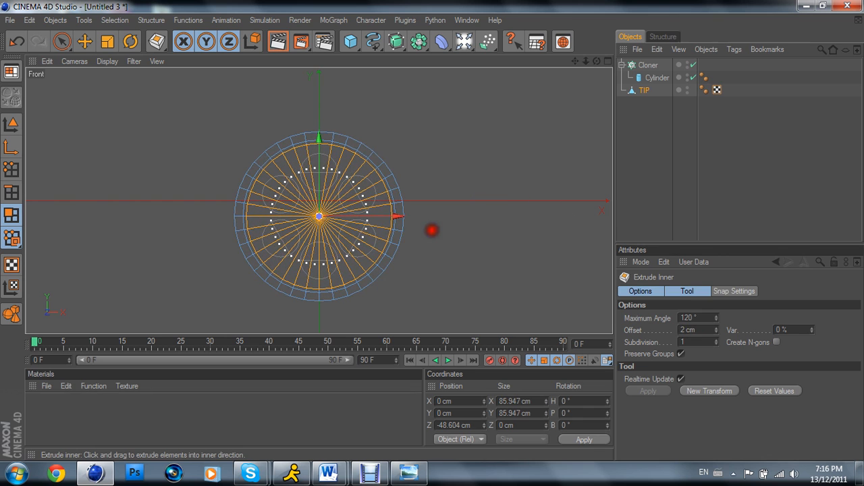
click(15, 42)
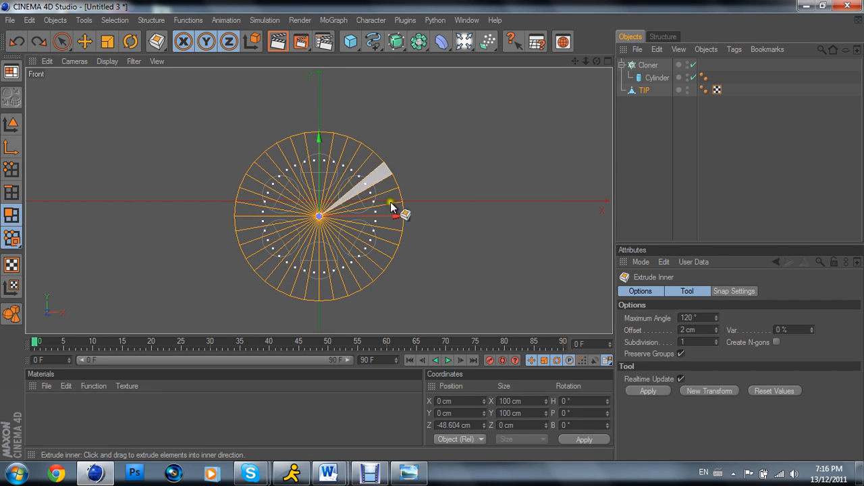
drag(432, 229, 432, 230)
click(607, 61)
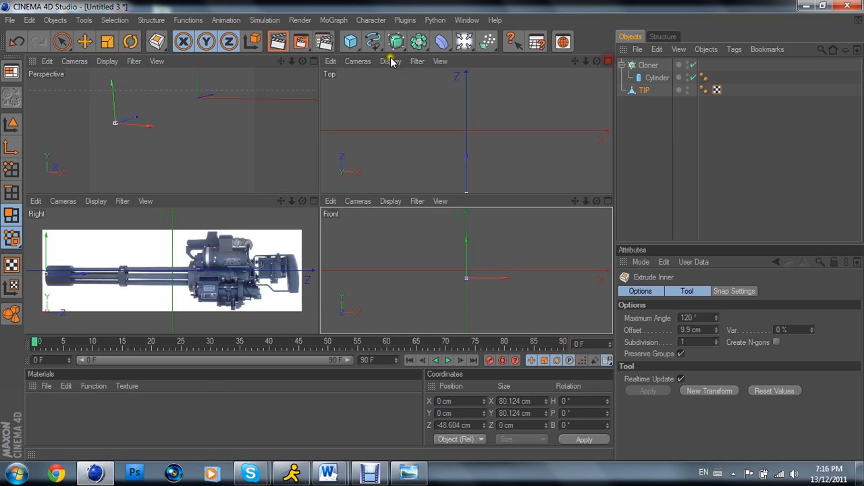
click(311, 61)
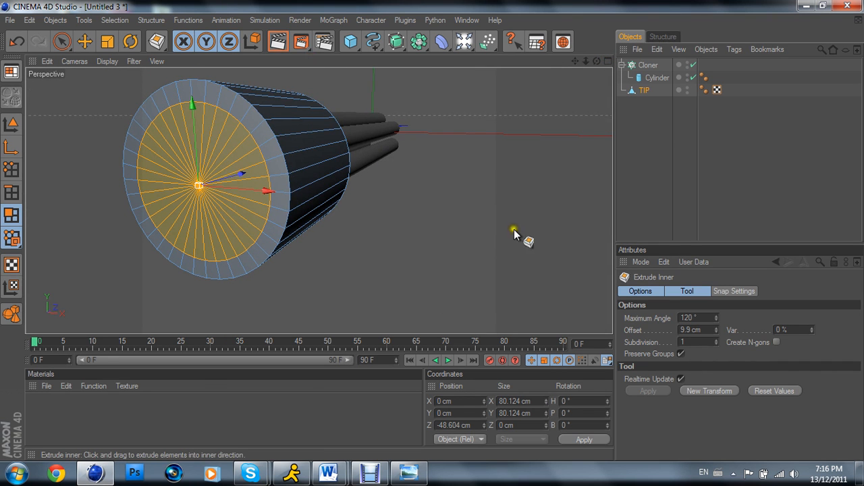
Step: Try to extrude TIP's inset front cap inward with an offset of -12.7 cm, and undo it
right_click(425, 216)
click(461, 216)
mouse_move(453, 206)
mouse_down()
mouse_move(432, 232)
mouse_move(454, 206)
mouse_up()
click(14, 41)
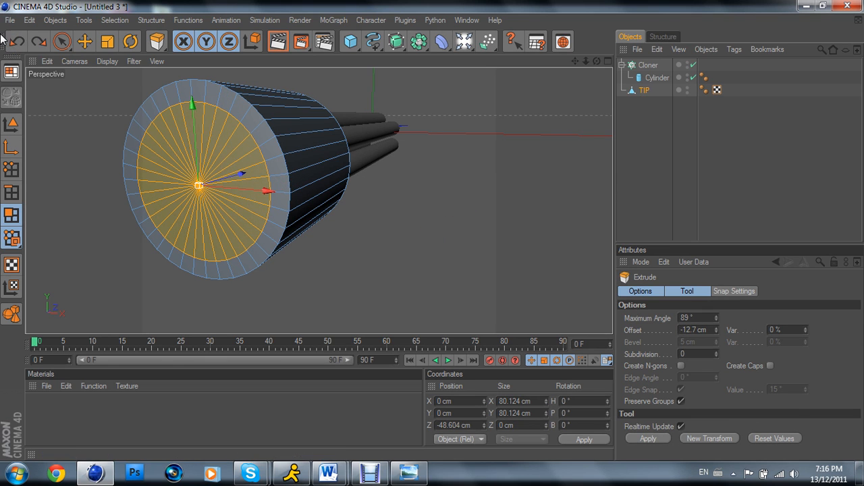
Step: Move the whole TIP object back along the barrels to a Z position of about -316.8 cm
click(86, 41)
drag(595, 62, 437, 230)
drag(267, 177, 237, 174)
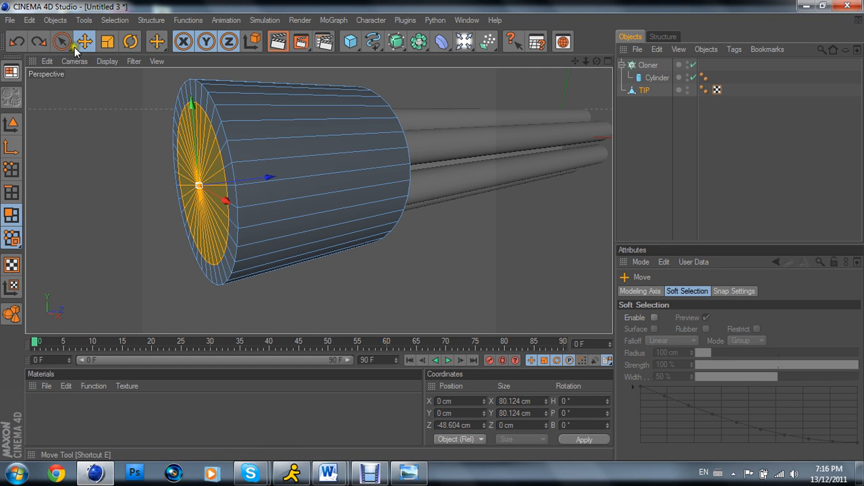
click(11, 124)
drag(344, 172, 432, 230)
drag(344, 173, 344, 172)
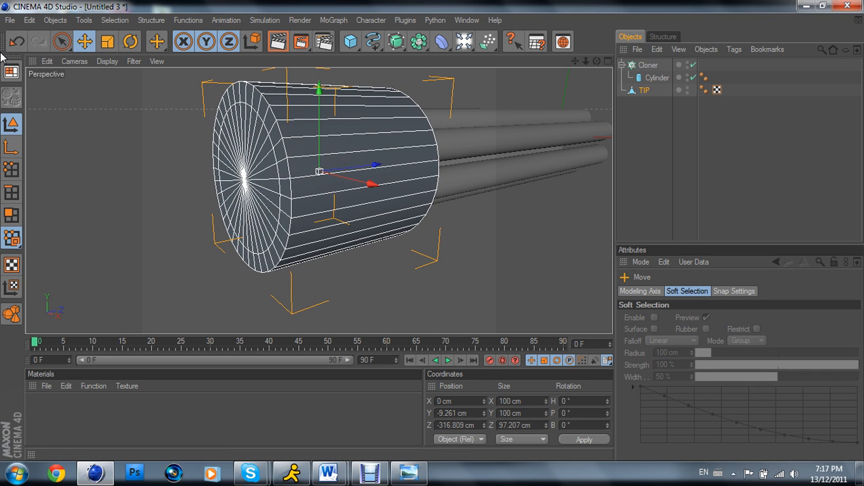
Step: Extrude TIP's inset front cap inward with an offset of -3.2 cm, exposing the barrel ends
click(13, 211)
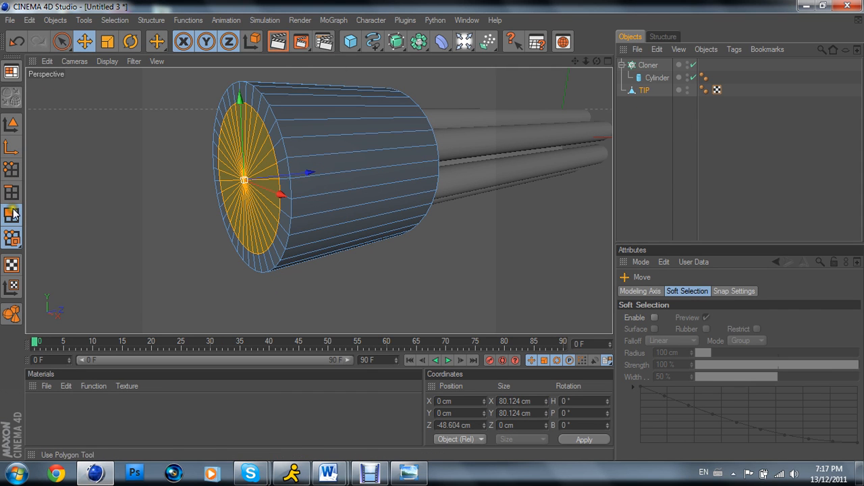
right_click(459, 218)
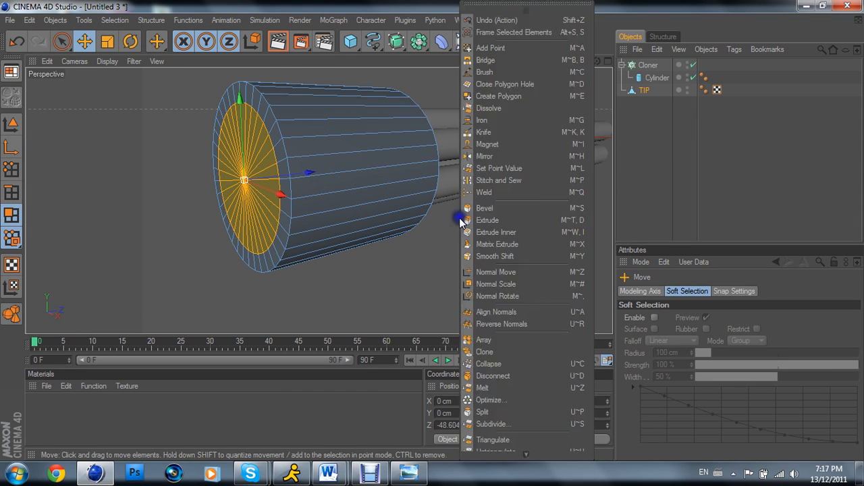
click(504, 220)
mouse_move(433, 230)
mouse_down()
mouse_move(420, 231)
mouse_move(431, 231)
mouse_up()
drag(596, 60, 432, 230)
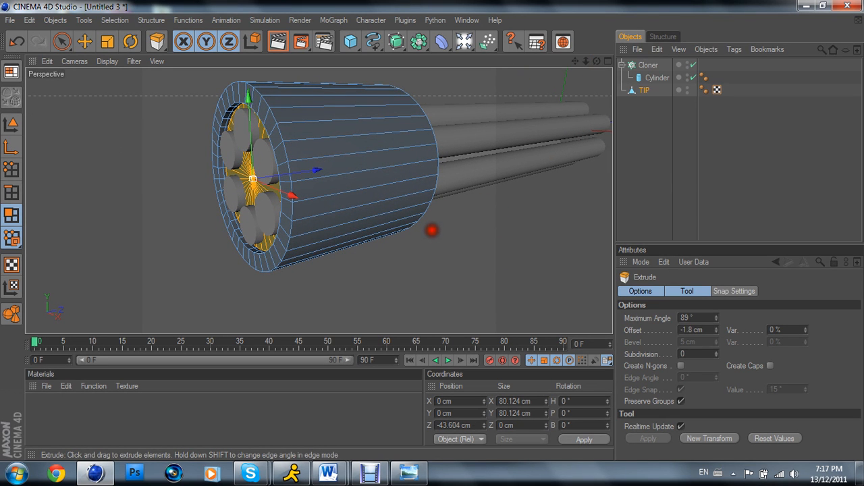
click(17, 42)
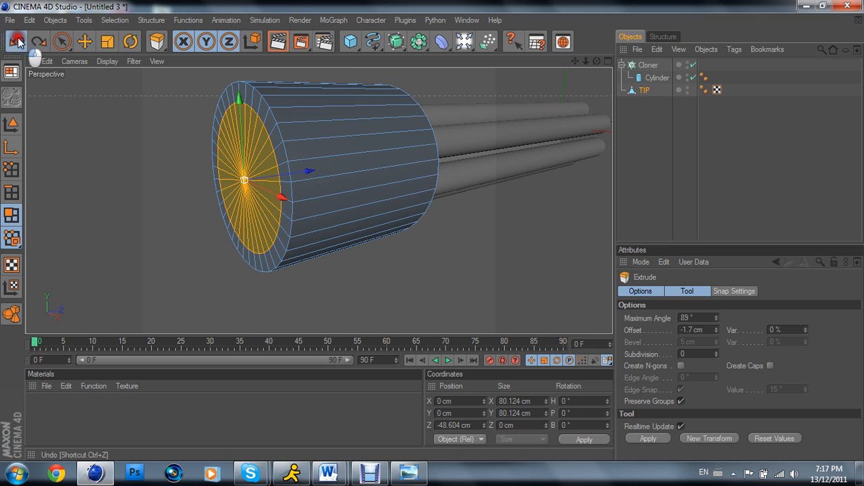
drag(353, 253, 432, 230)
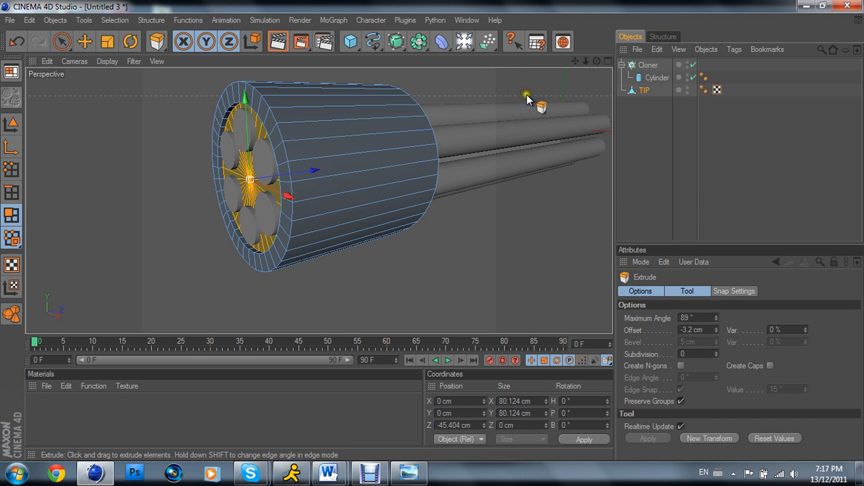
drag(596, 61, 567, 64)
drag(454, 227, 432, 231)
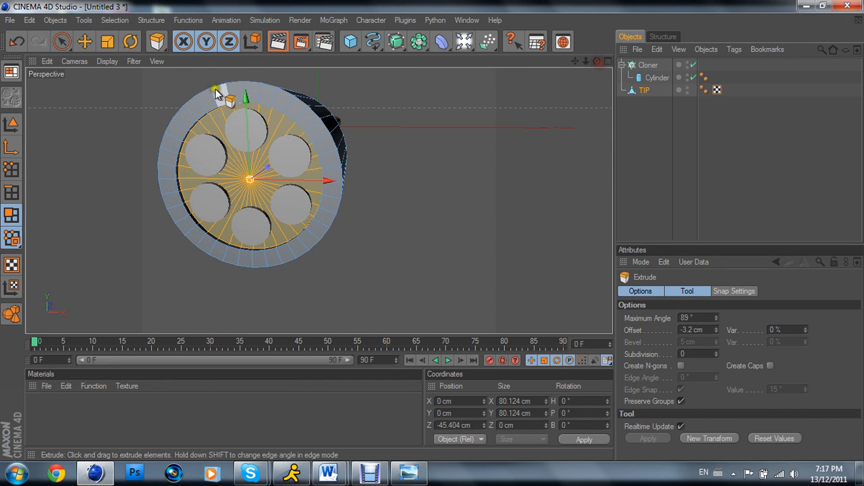
Step: Turn off the Cloner and select its child Cylinder to work on a single barrel
click(692, 65)
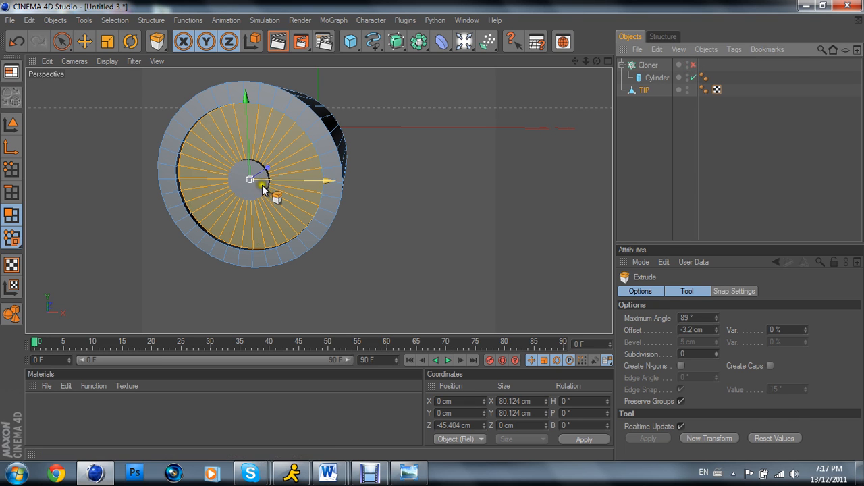
click(654, 77)
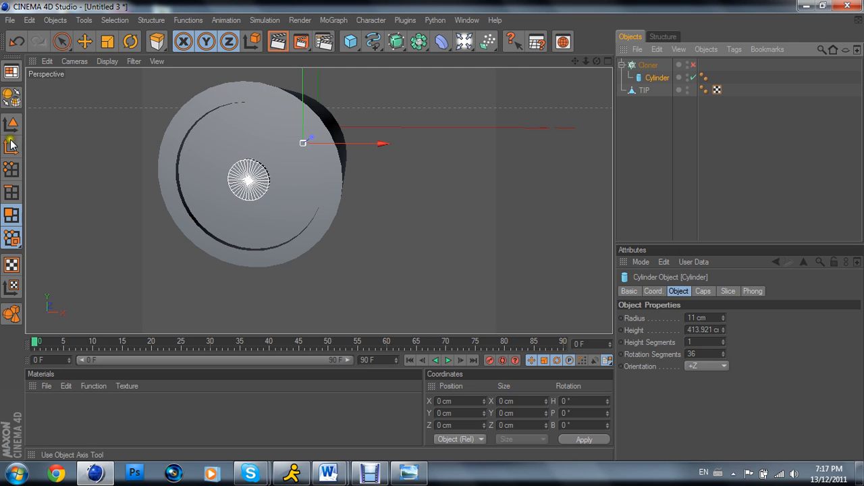
drag(597, 61, 564, 70)
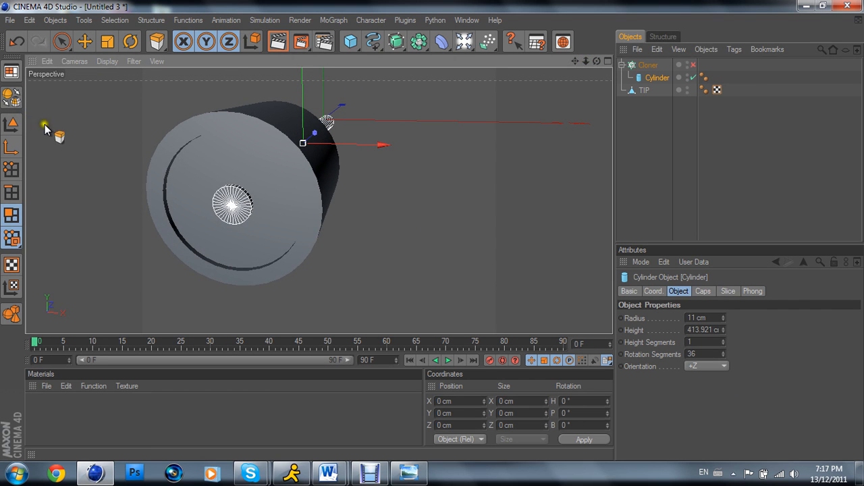
drag(597, 61, 686, 228)
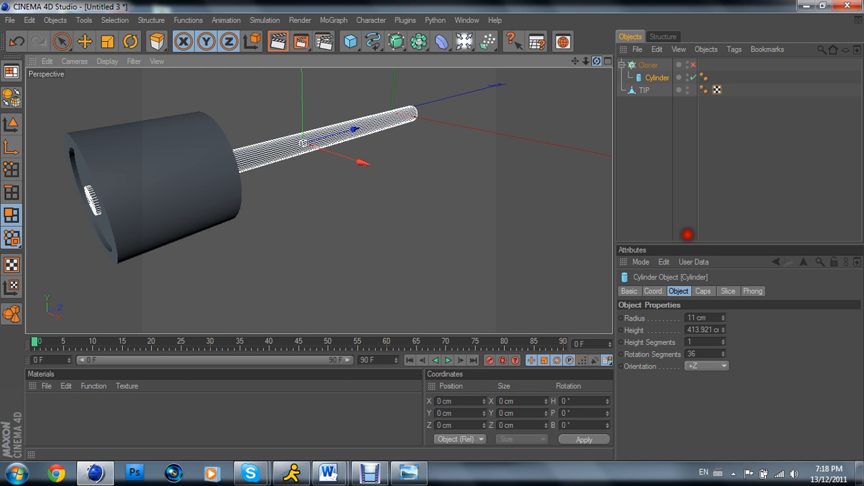
drag(686, 235, 569, 99)
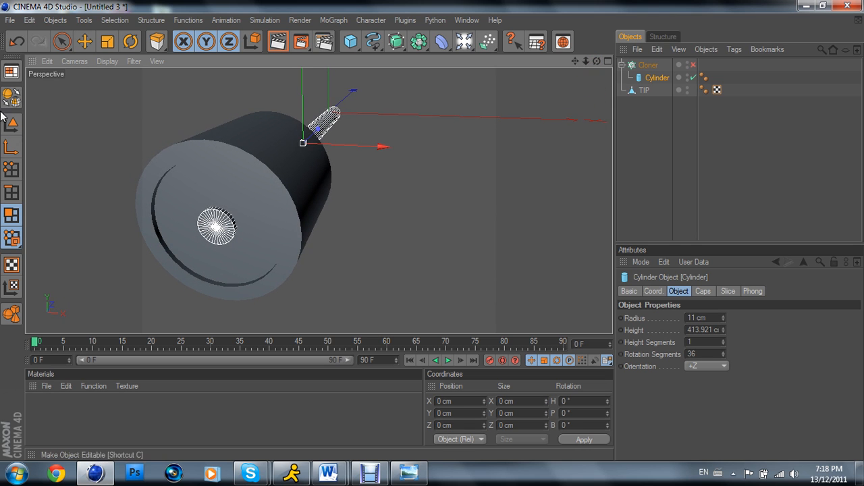
Step: Convert the barrel Cylinder into an editable polygon object and run Optimize on its points
click(11, 169)
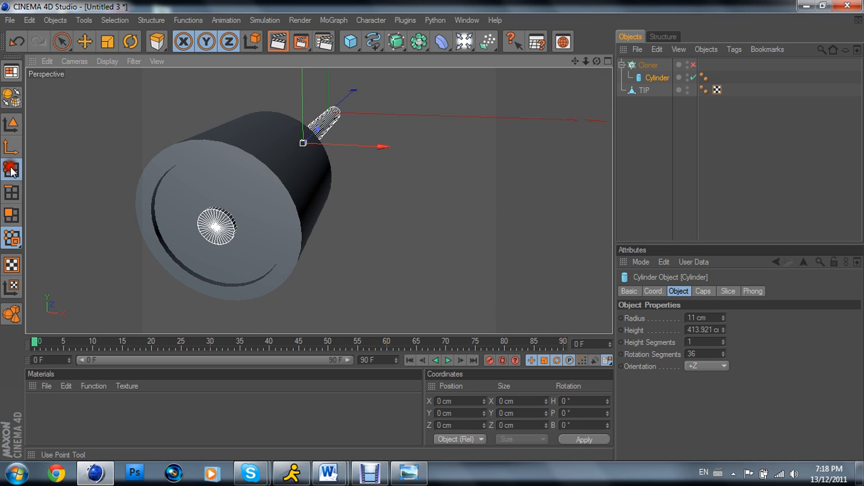
click(14, 98)
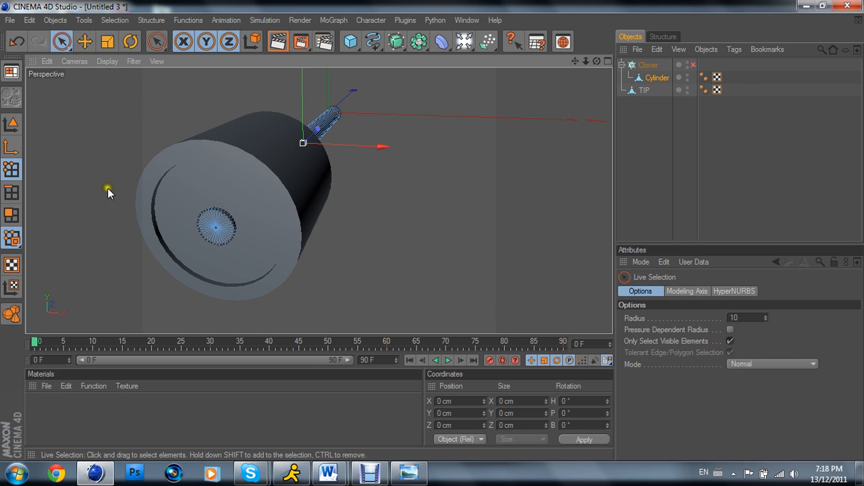
click(188, 20)
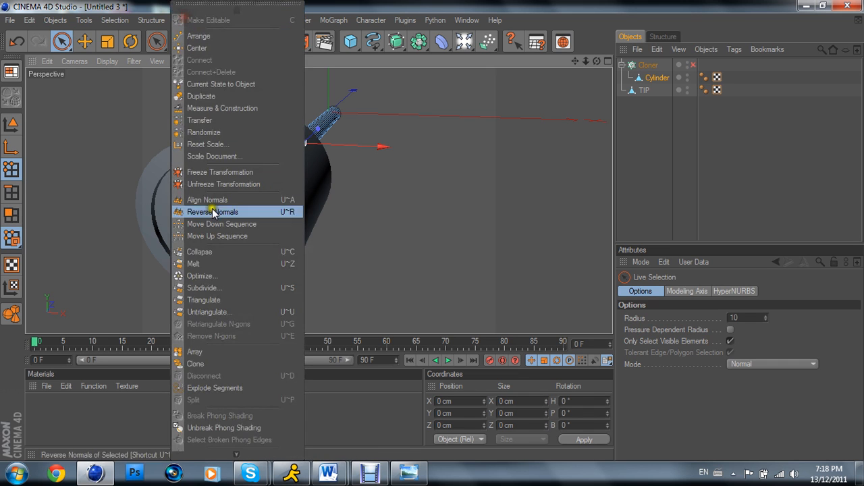
click(212, 269)
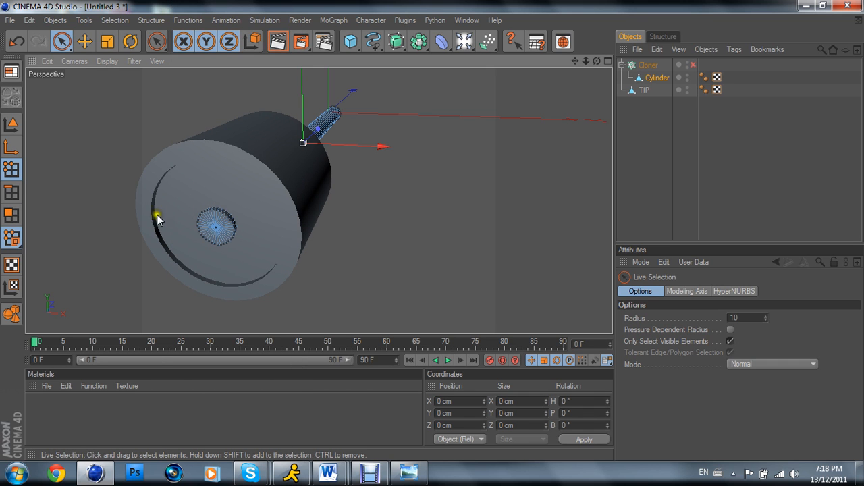
Step: Select the polygons of the barrel's front cap and inset them with Extrude Inner, using a 2 cm offset
click(11, 215)
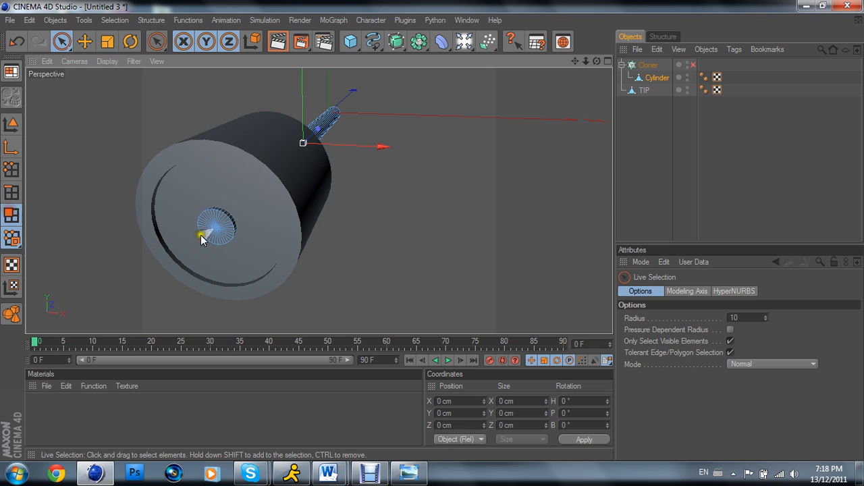
click(216, 230)
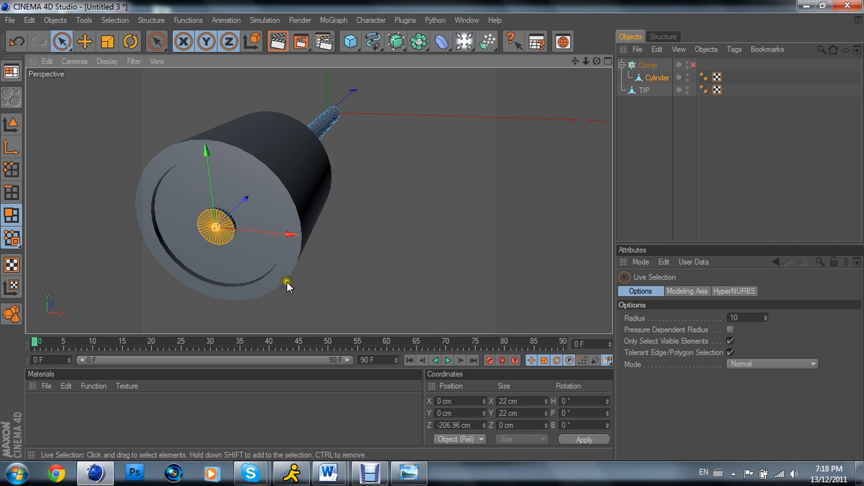
right_click(421, 277)
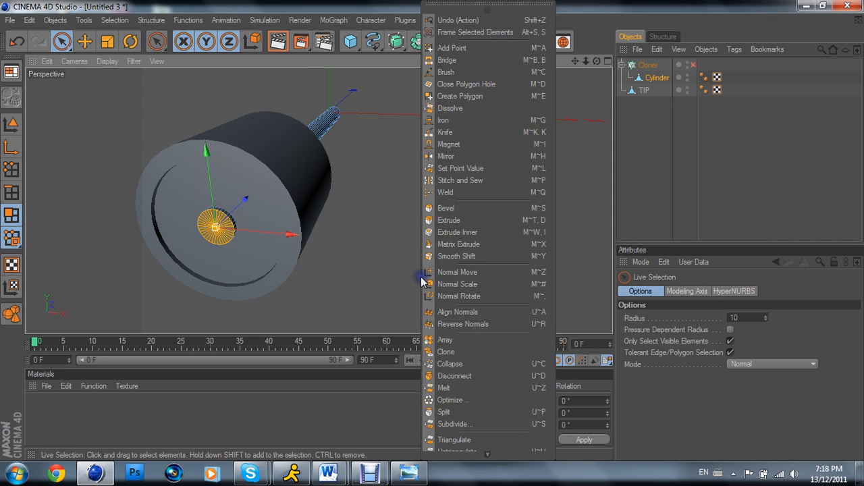
click(476, 232)
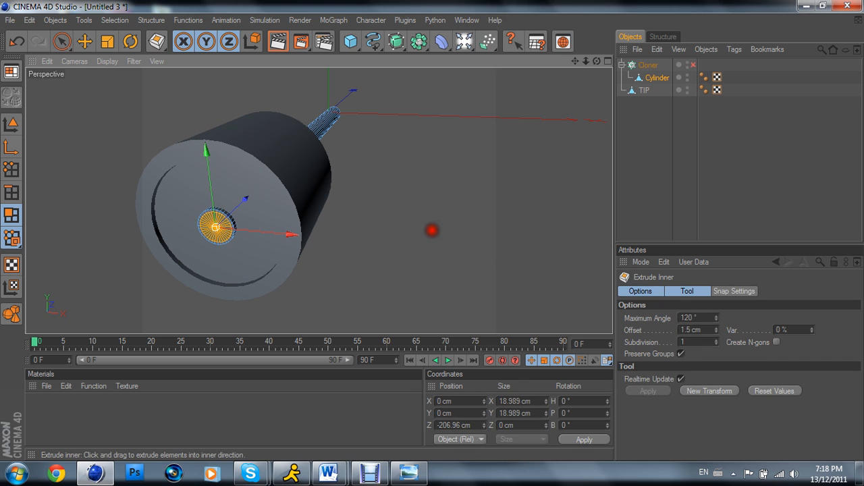
Step: Extrude the barrel's inset cap inward with an offset of -3.1 cm
scroll(399, 239, up, 2)
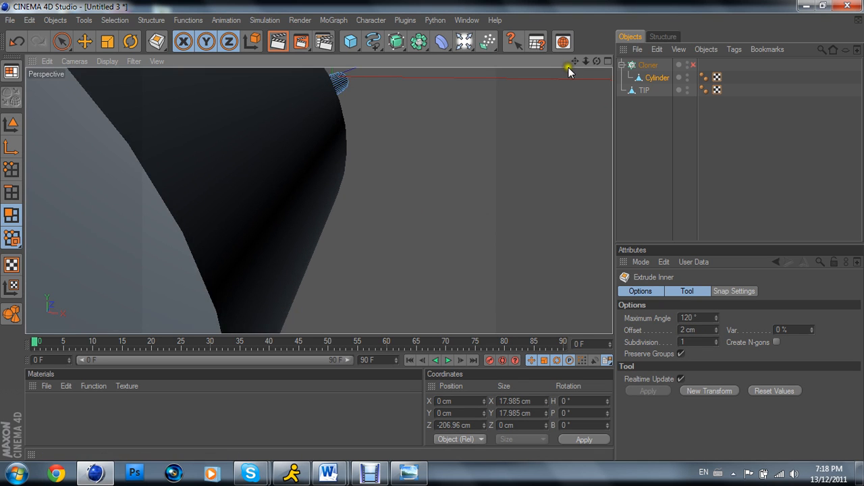
scroll(569, 64, down, 1)
drag(572, 61, 588, 58)
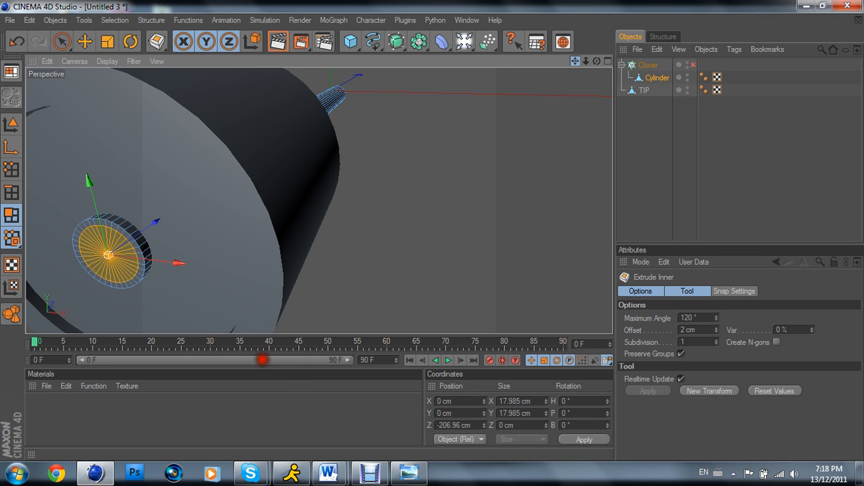
drag(570, 63, 574, 62)
right_click(441, 153)
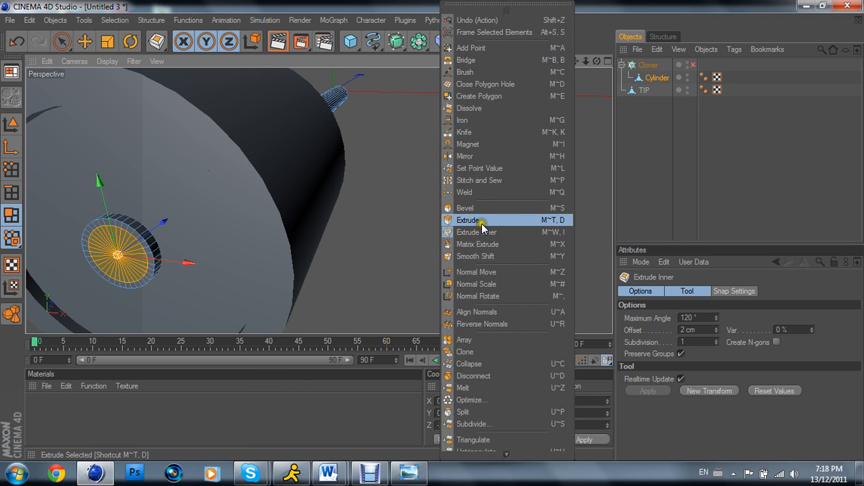
click(481, 221)
drag(432, 231, 430, 232)
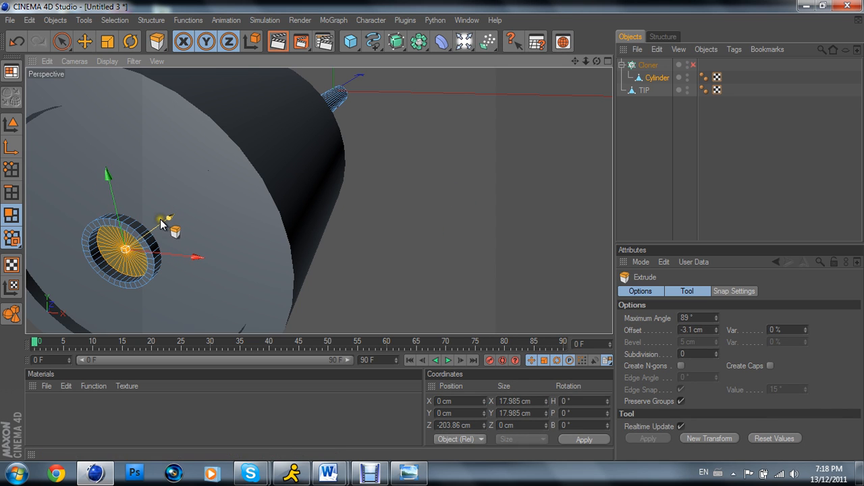
Step: Move the recessed cap deeper into the barrel along Z, to about -155.7 cm, to hollow out the bore
drag(160, 219, 172, 215)
drag(432, 231, 432, 231)
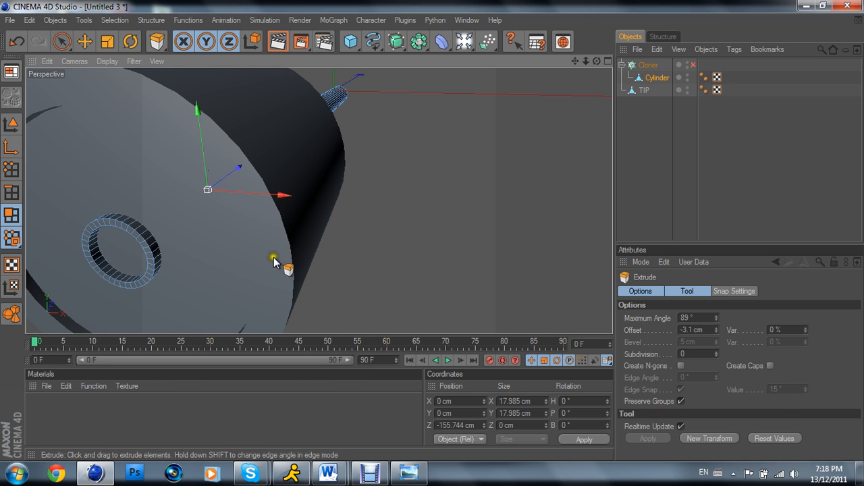
scroll(273, 256, down, 5)
scroll(299, 234, up, 10)
scroll(312, 223, down, 4)
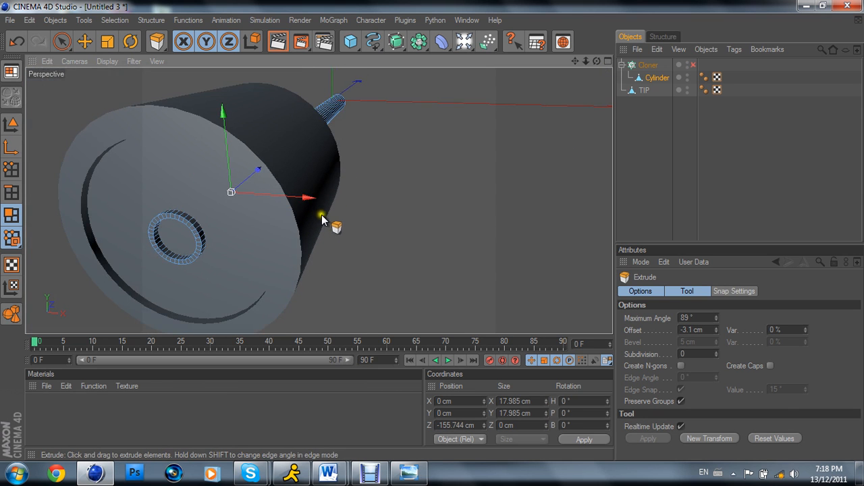
Step: Inset the recessed front polygons of the TIP by about 28.6 cm with Extrude Inner and re-enable the Cloner
click(608, 61)
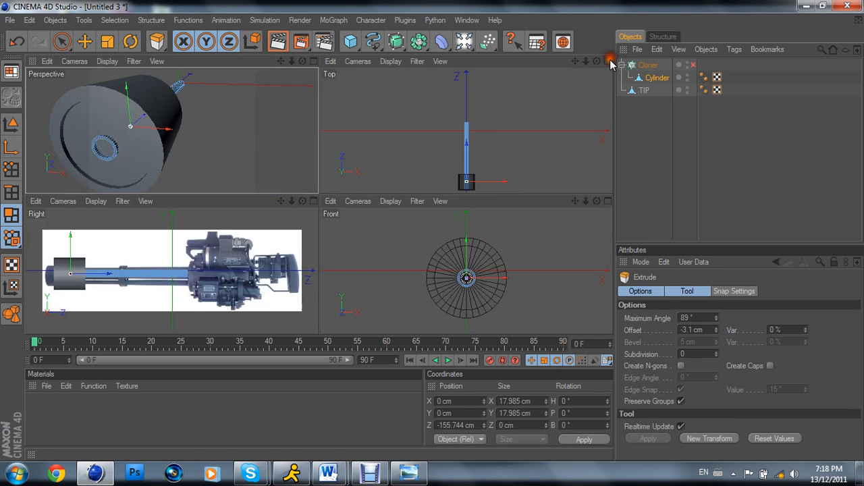
click(608, 200)
scroll(418, 238, up, 5)
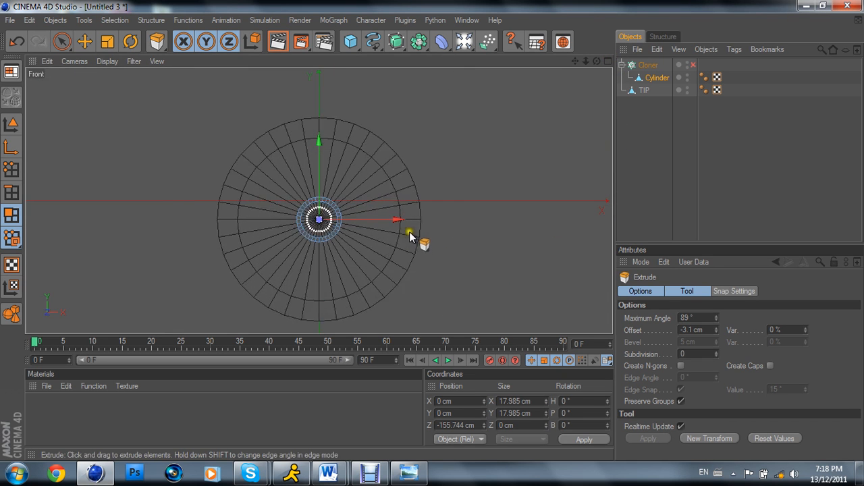
click(644, 91)
key(d)
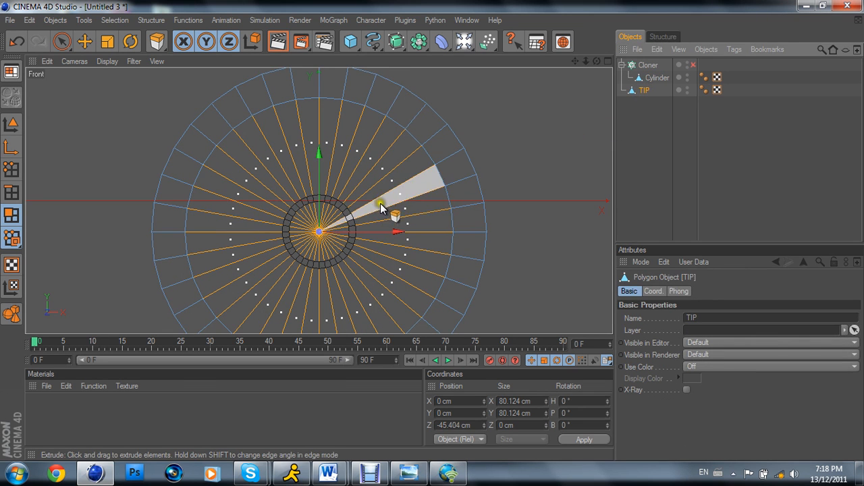
right_click(541, 253)
click(581, 232)
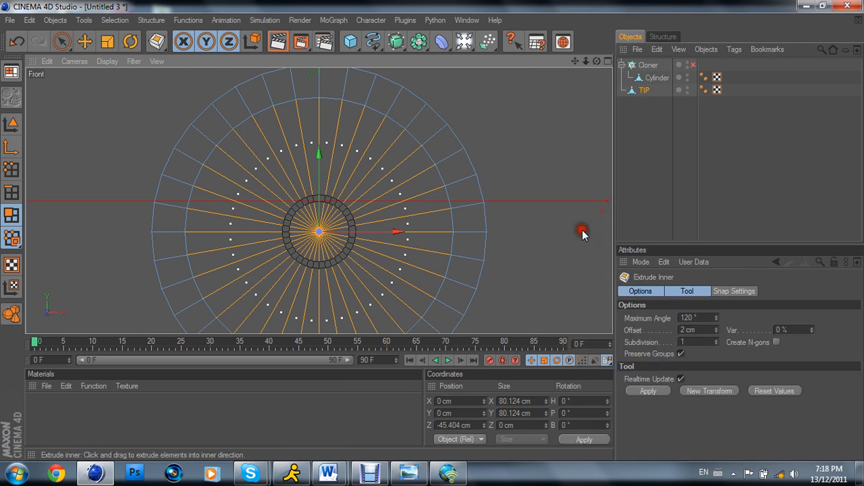
drag(550, 215, 433, 230)
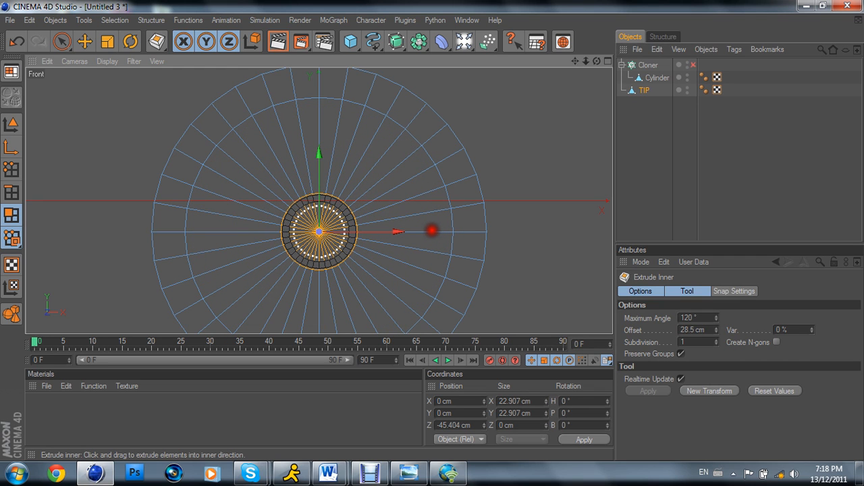
click(606, 61)
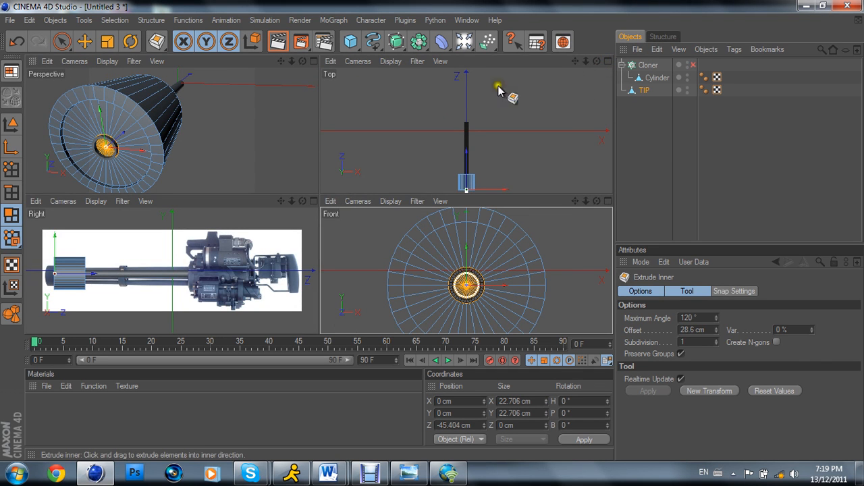
click(693, 64)
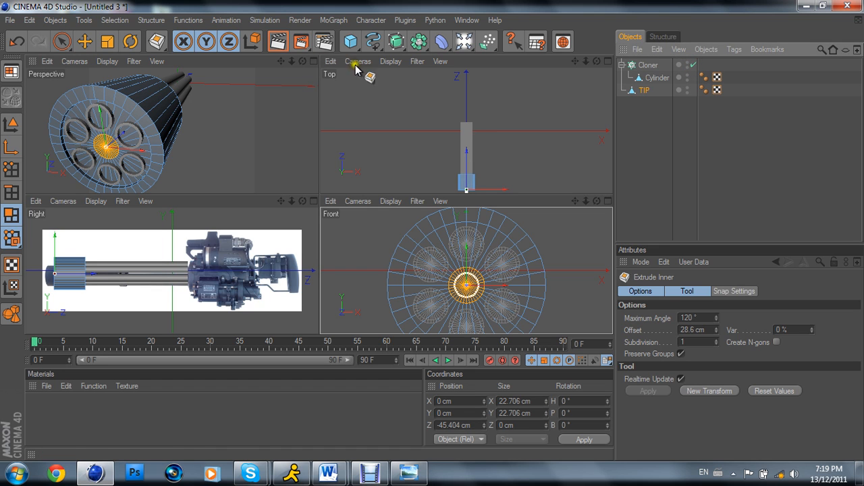
Step: Try to move the TIP's inset centre polygons back along Z to about 358.3 cm without extruding them
click(608, 62)
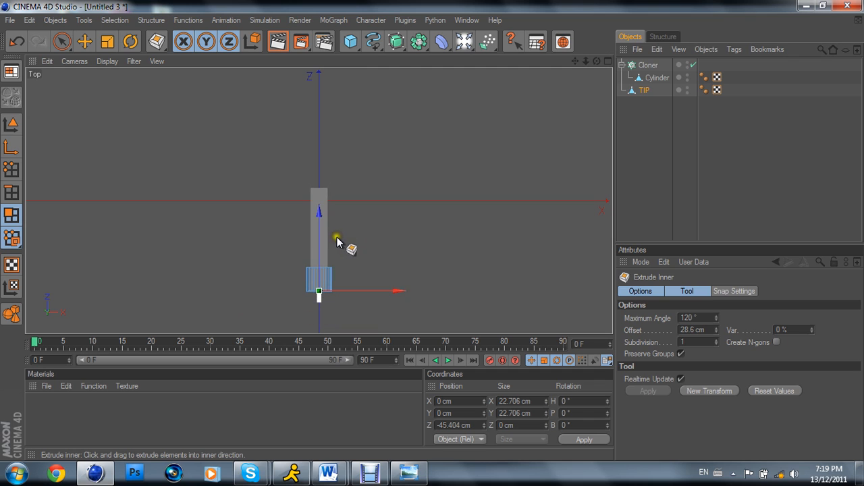
drag(337, 242, 341, 234)
scroll(346, 204, up, 5)
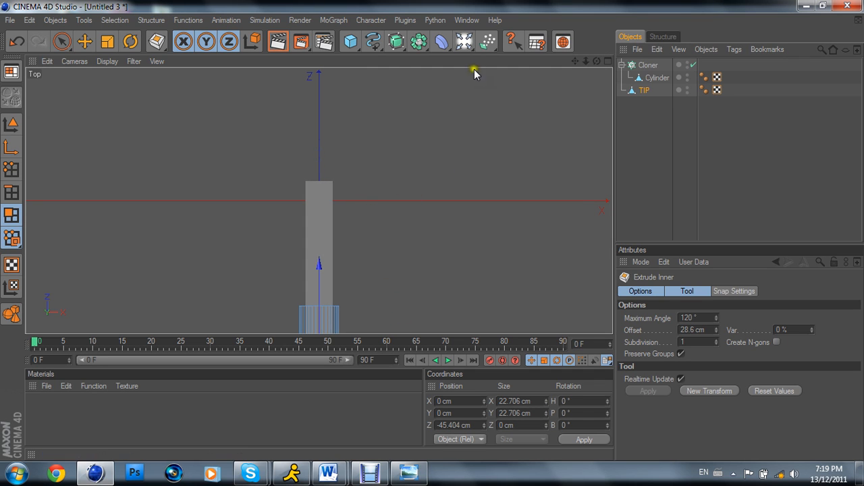
drag(579, 60, 569, 23)
drag(309, 243, 309, 240)
drag(309, 312, 309, 214)
drag(310, 180, 309, 160)
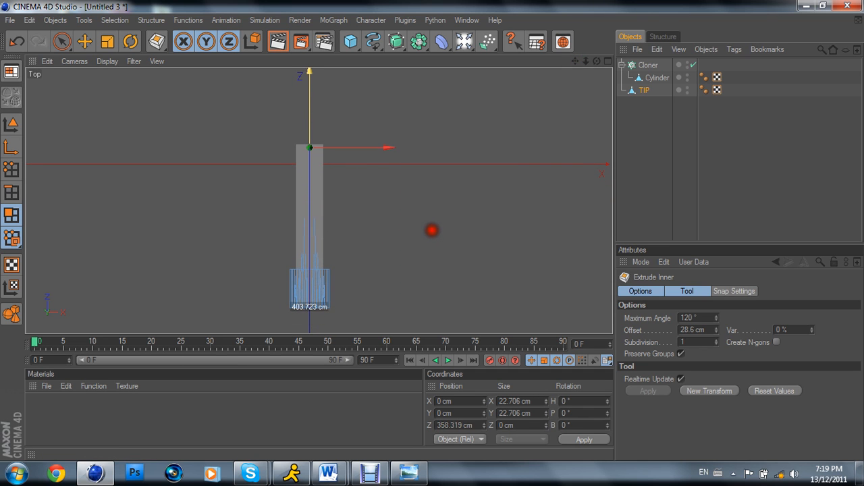
click(16, 41)
Step: Try to use Extrude on the TIP's centre polygons and push them back along Z to about 73.6 cm
right_click(427, 232)
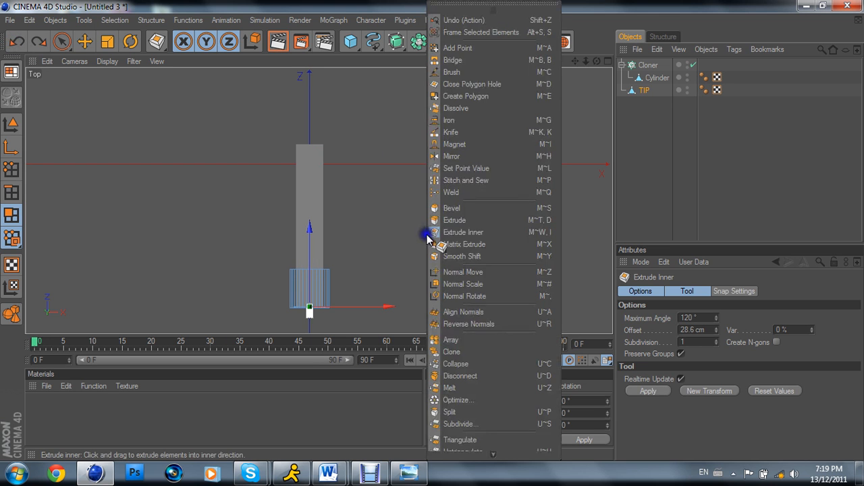
click(480, 226)
drag(311, 270, 309, 208)
drag(432, 230, 310, 269)
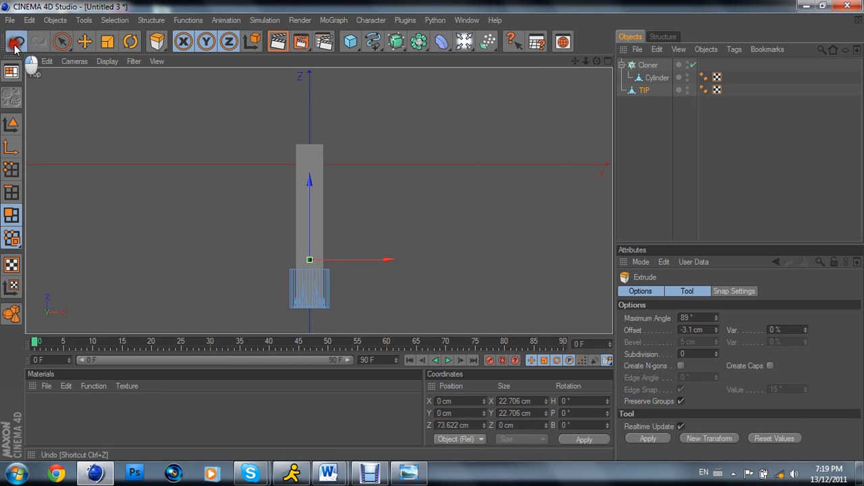
click(608, 61)
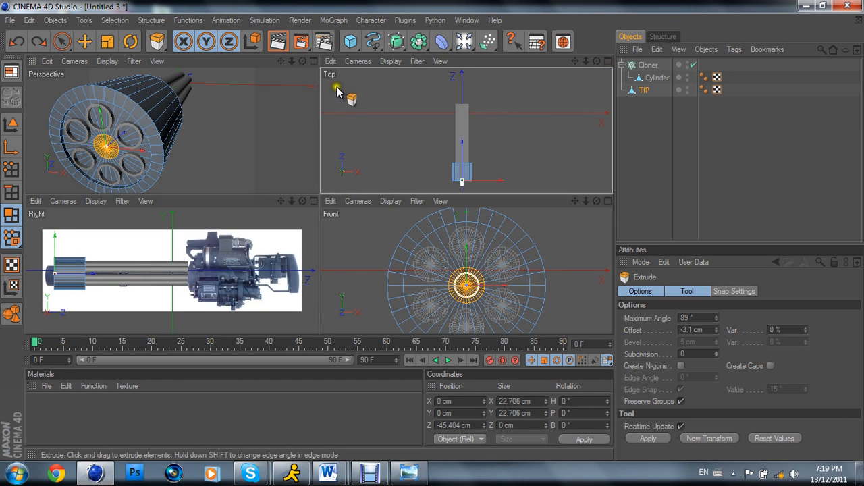
Step: Try to extrude the TIP's centre polygons inward with an offset of -2.6 cm
click(314, 60)
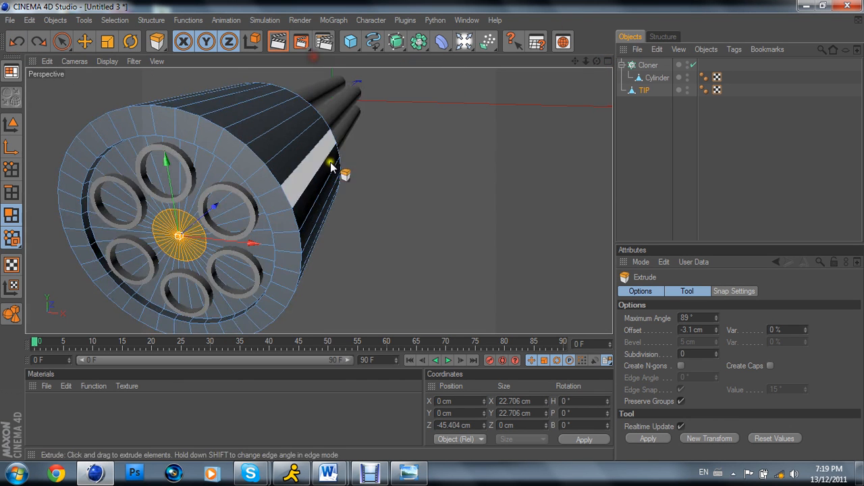
right_click(480, 250)
click(511, 223)
mouse_move(518, 226)
mouse_down()
mouse_move(431, 231)
mouse_move(502, 225)
mouse_up()
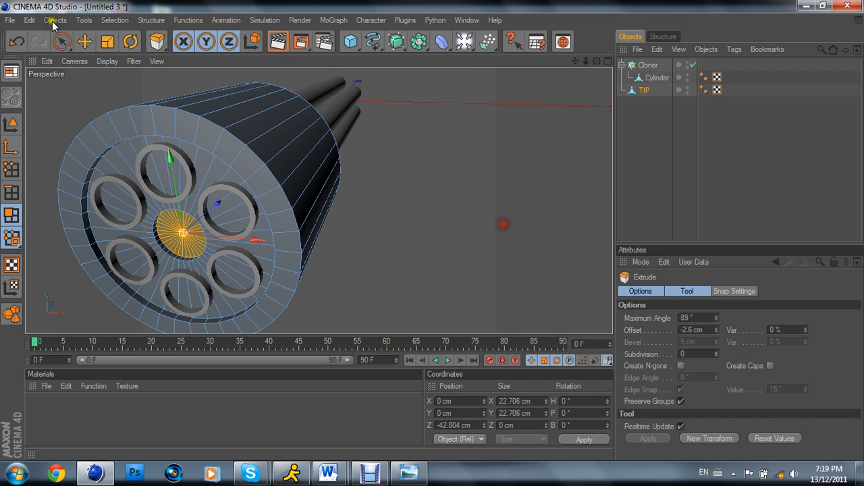
click(15, 42)
Step: Try to move the TIP's centre polygons along Z to about 359.9 cm, near the barrels' rear ends
click(607, 61)
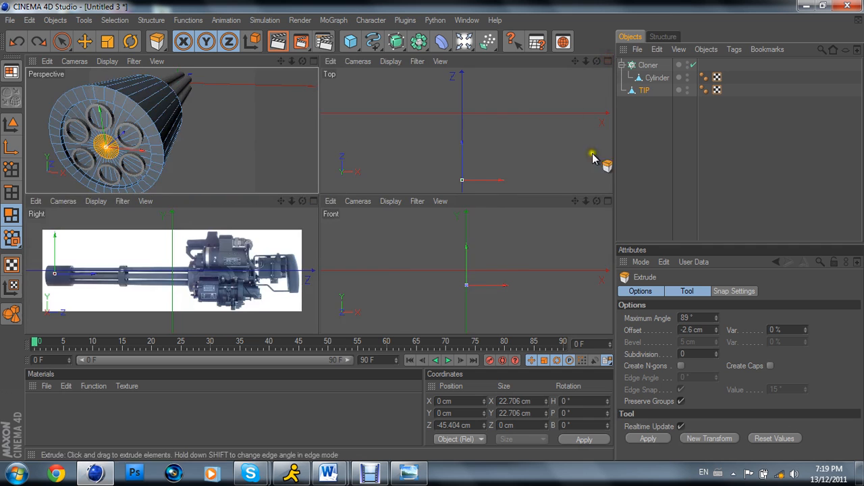
click(607, 61)
drag(432, 230, 433, 230)
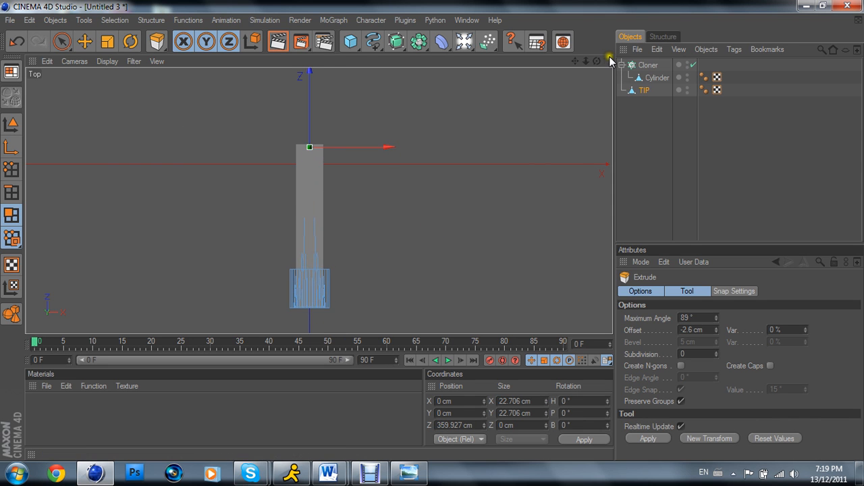
click(607, 60)
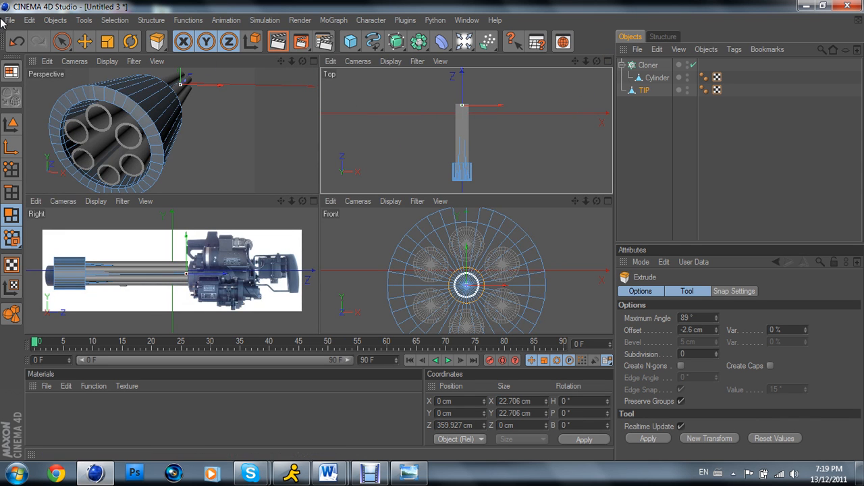
click(16, 41)
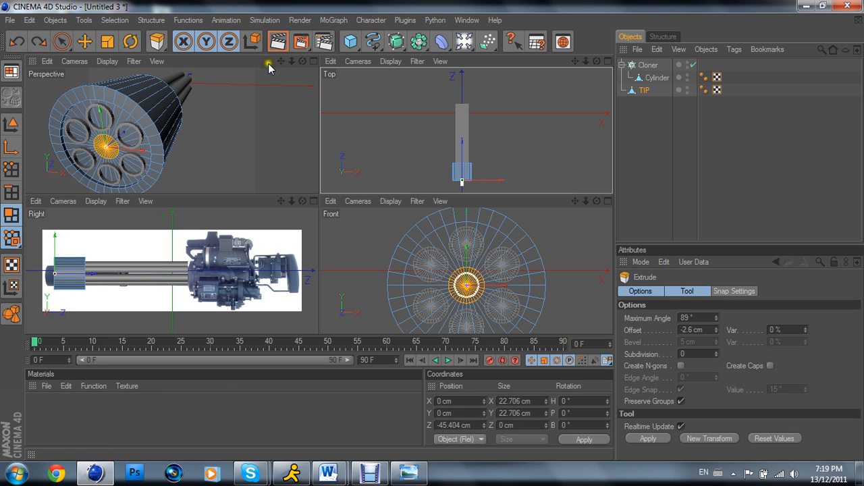
Step: Extrude the TIP's centre polygons inward between the barrels with an offset of -426.3 cm
click(311, 61)
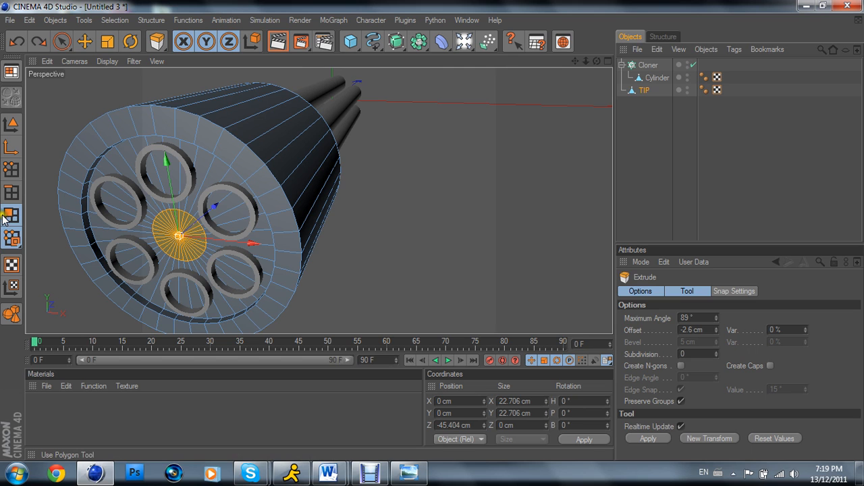
click(506, 243)
right_click(506, 243)
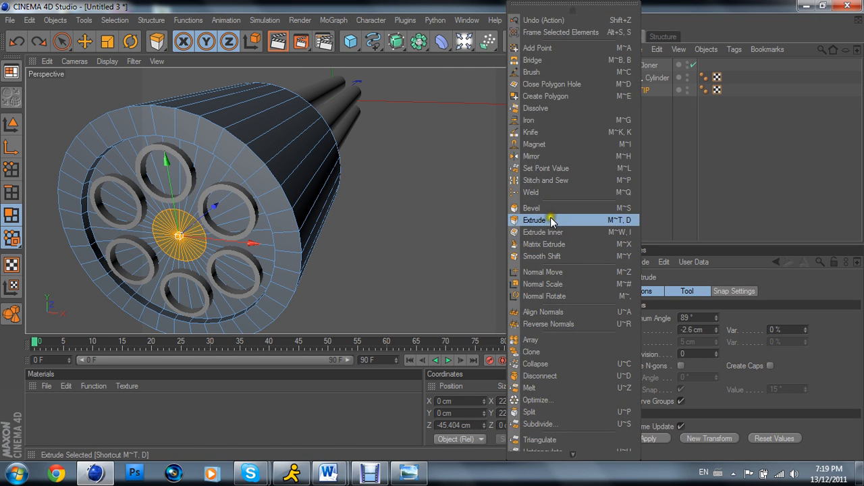
click(552, 220)
drag(430, 233, 511, 241)
Step: Move the rear end of the extruded centre shaft along Z to about 367 cm and deselect the object
drag(597, 61, 465, 200)
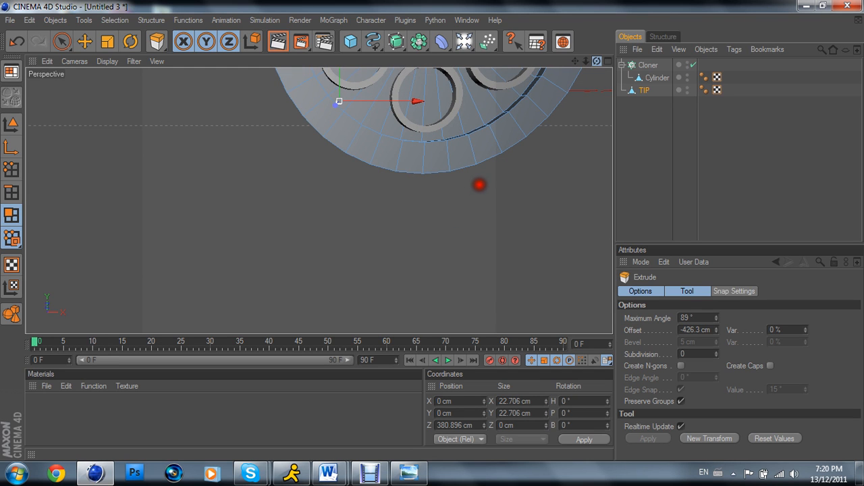
drag(495, 193, 431, 230)
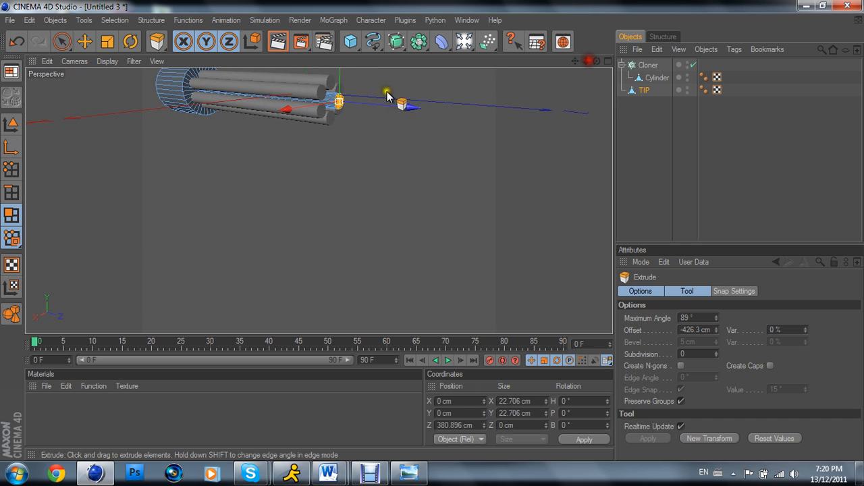
drag(391, 105, 386, 102)
click(659, 130)
drag(597, 62, 432, 230)
Step: Toggle the Cloner off and on to compare the single barrel with the cloned set, leaving it enabled
click(645, 90)
click(658, 79)
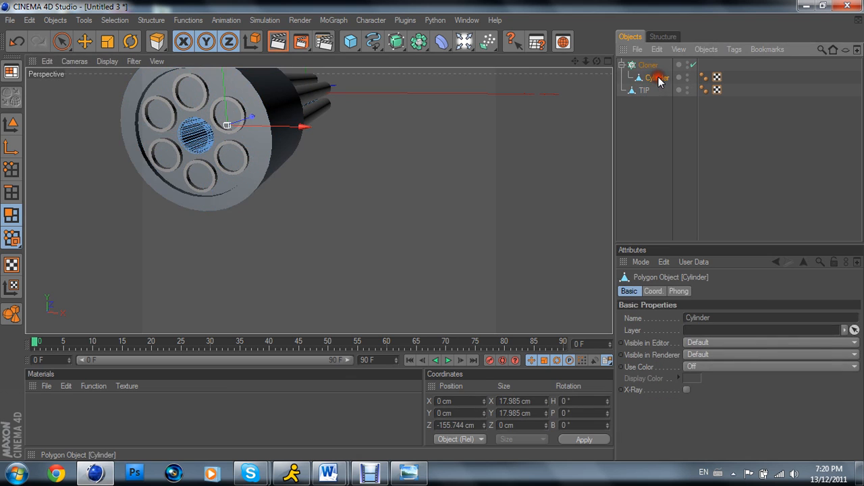
click(694, 65)
click(693, 65)
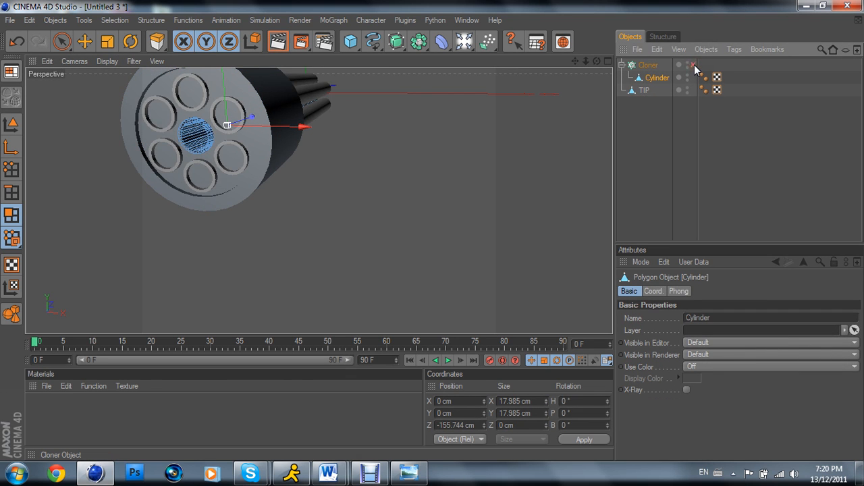
click(693, 65)
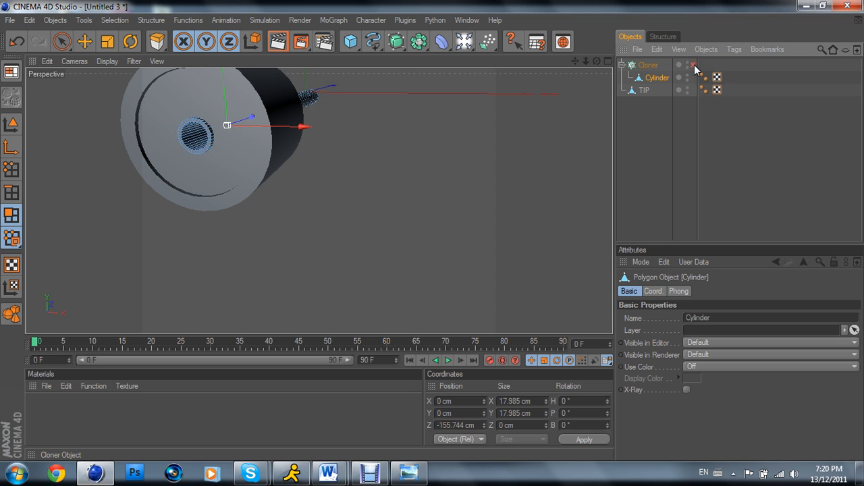
click(694, 64)
click(694, 65)
click(693, 65)
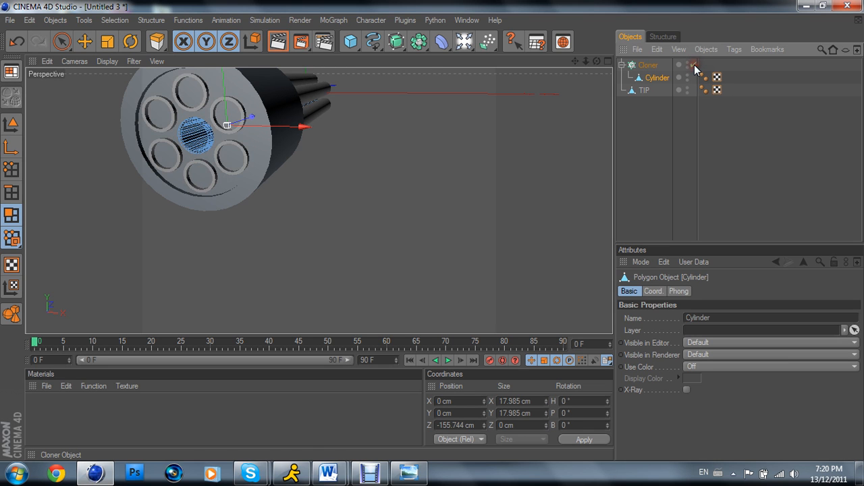
click(633, 174)
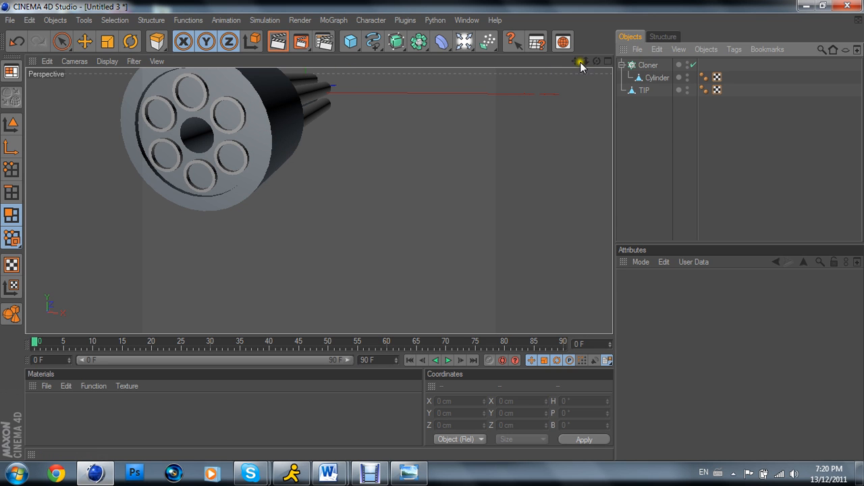
Step: Select the edge loop around the outer rim of the TIP's rear face with Loop Selection in edge mode
drag(597, 61, 432, 256)
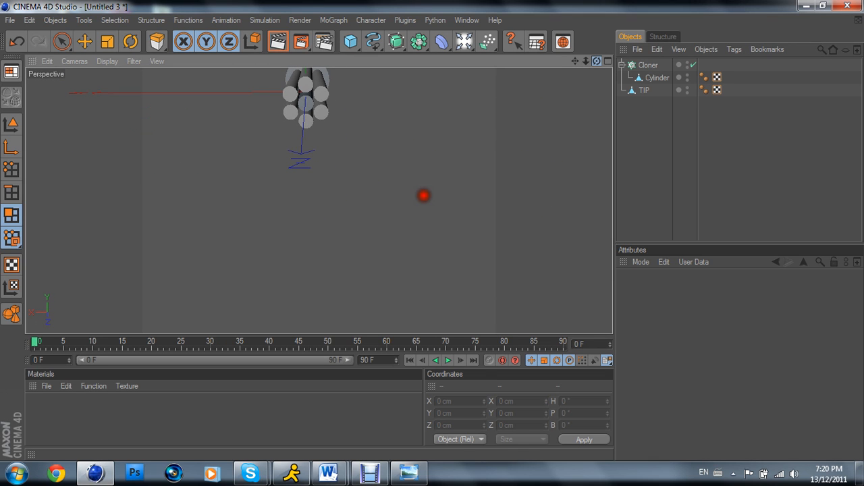
drag(413, 196, 595, 62)
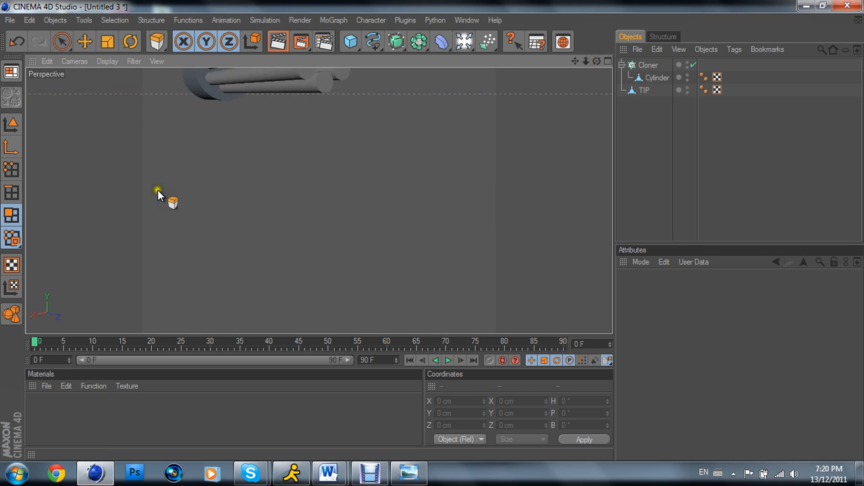
scroll(157, 195, up, 3)
drag(432, 232, 507, 319)
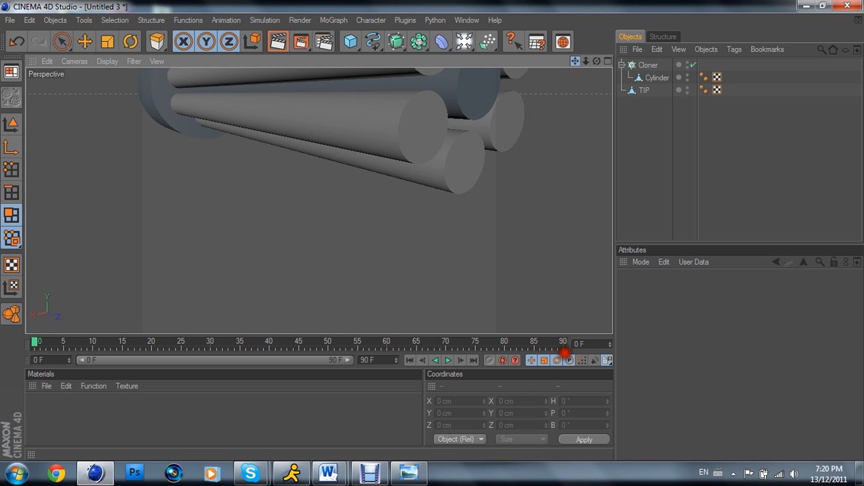
drag(225, 426, 554, 61)
scroll(279, 158, up, 3)
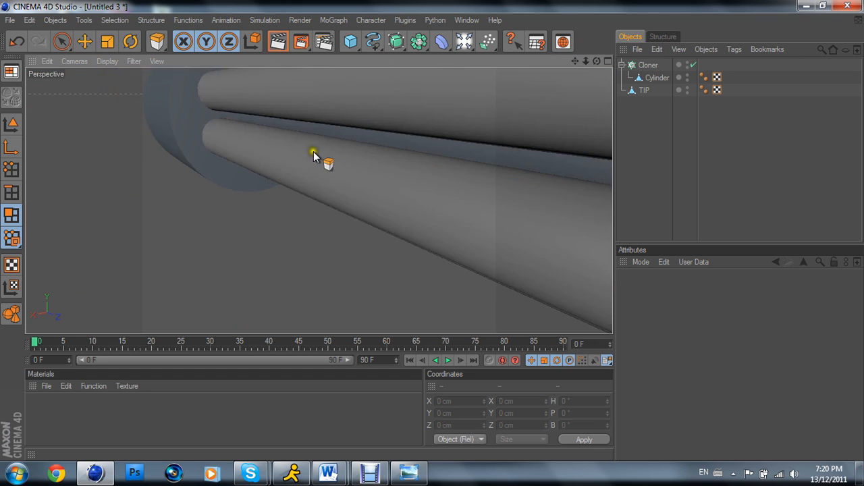
click(644, 89)
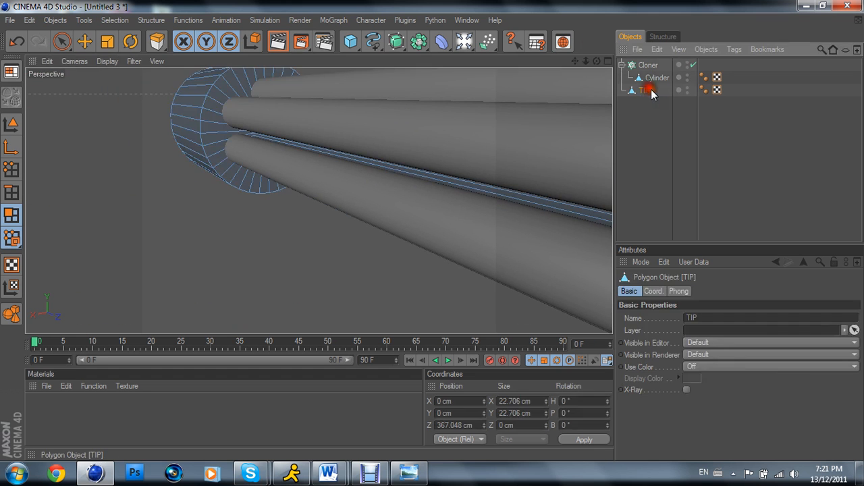
click(11, 193)
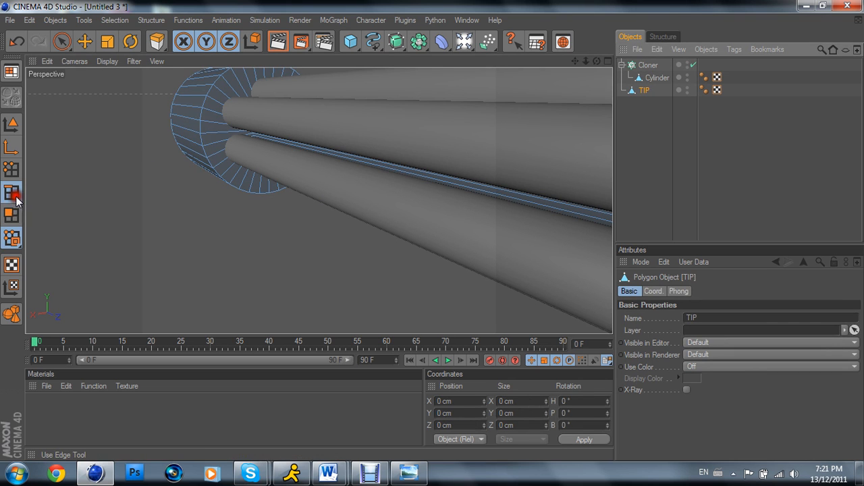
click(113, 20)
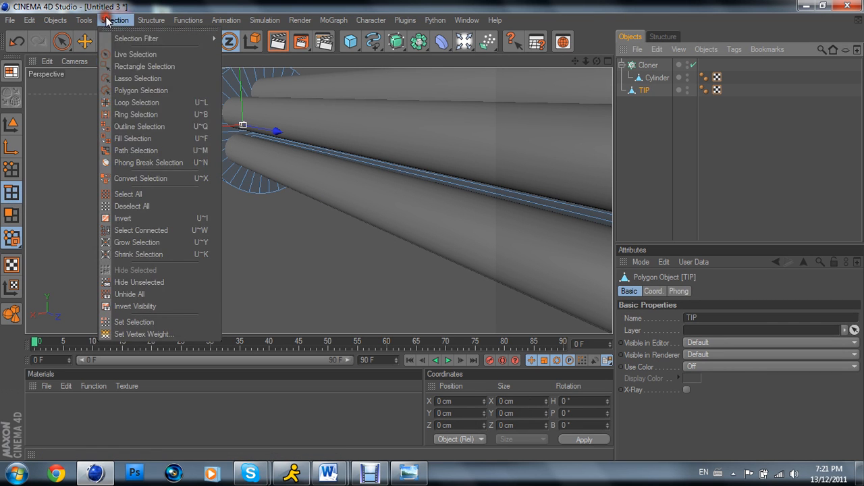
click(137, 103)
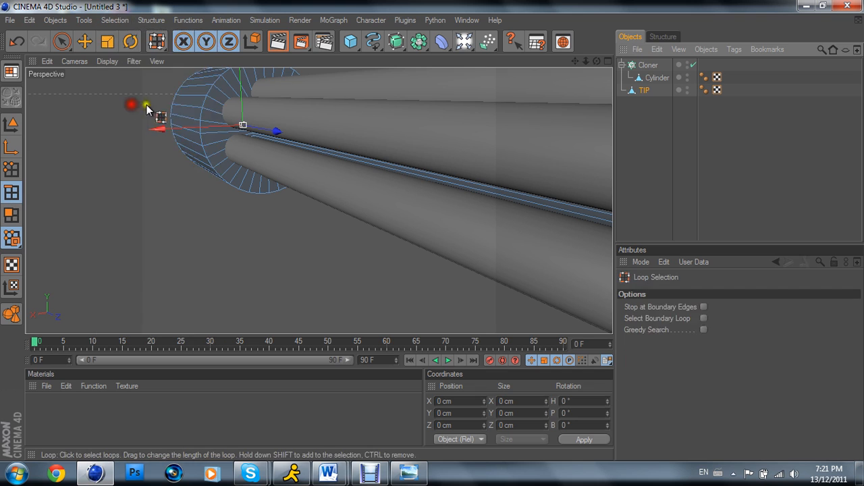
click(201, 128)
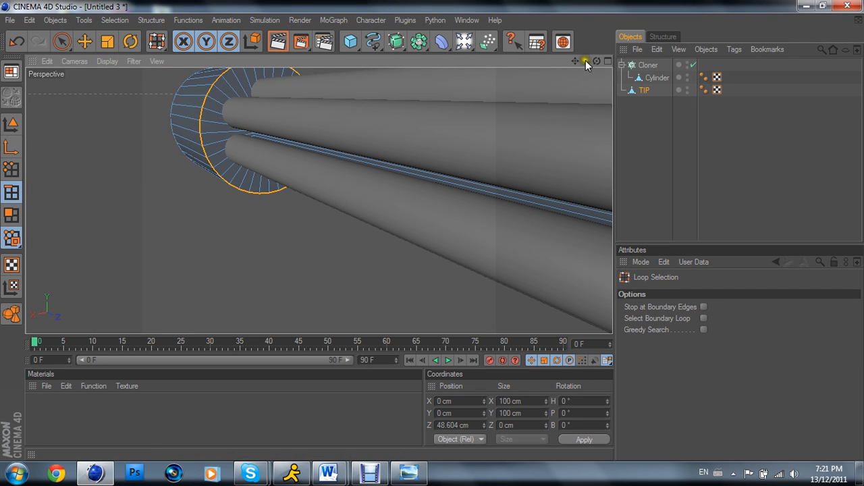
Step: Bevel the TIP's rear outer edge loop with an inner offset of 3.3 cm and deselect the object
alt+drag(432, 230, 426, 232)
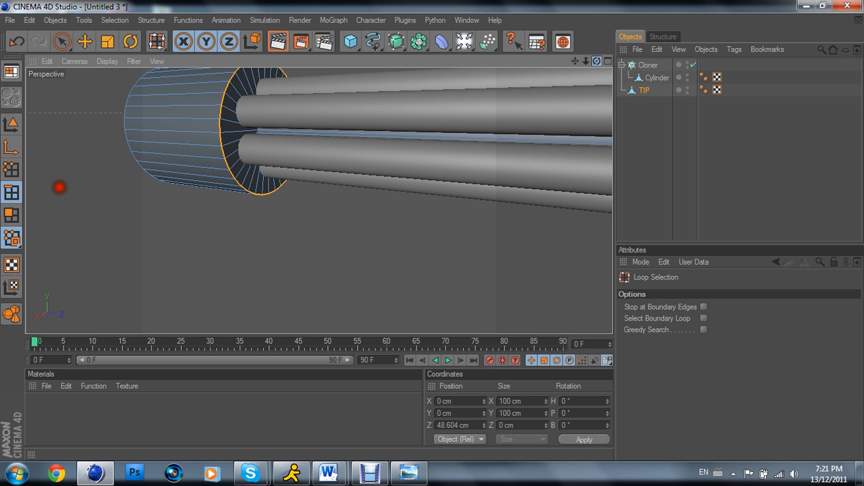
drag(51, 204, 98, 231)
right_click(346, 295)
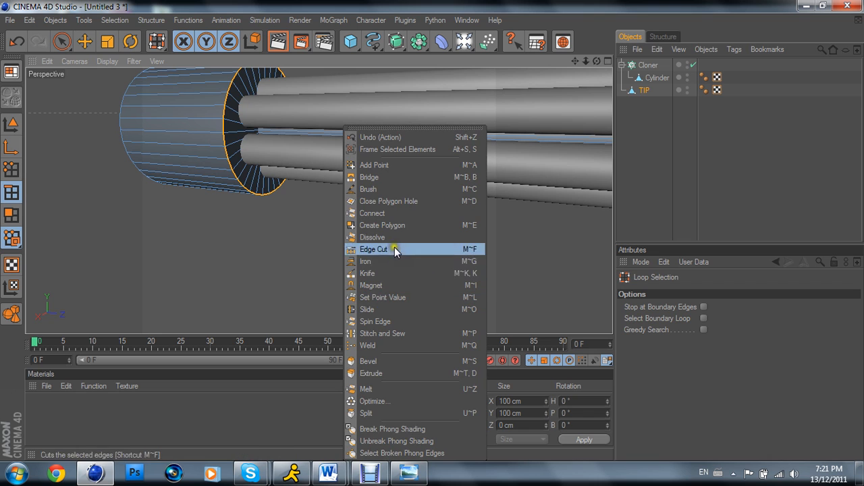
click(388, 361)
drag(432, 231, 432, 231)
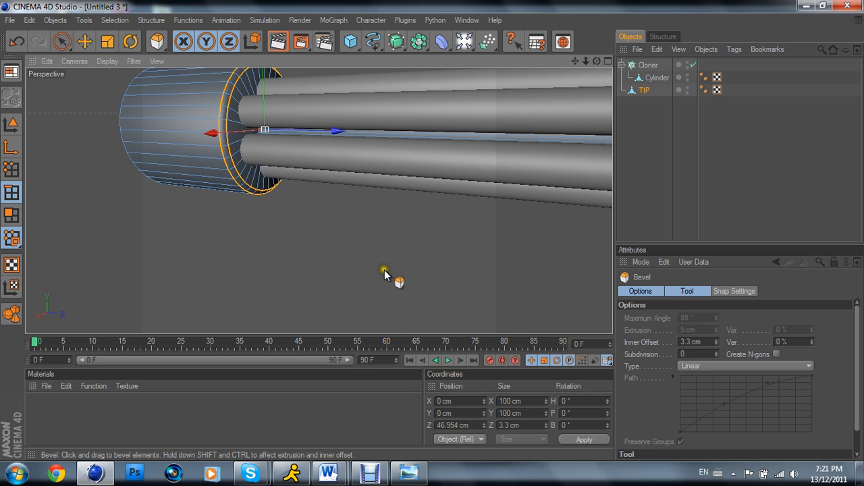
click(652, 174)
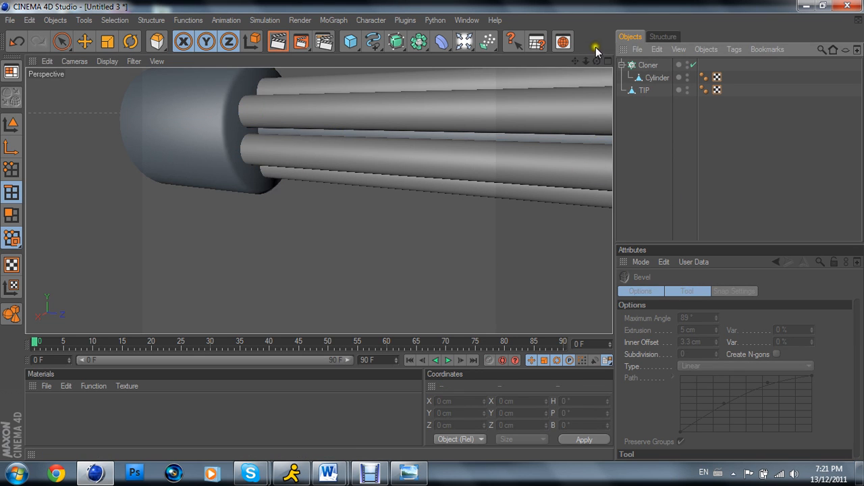
Step: Loop-select the TIP's front edges around the outer rim, the inner recess rim and the central hole
drag(597, 60, 447, 227)
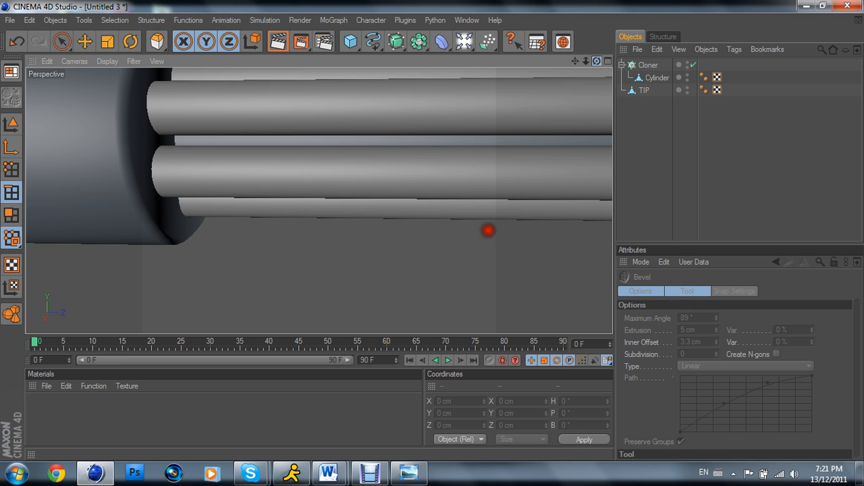
mouse_move(535, 234)
mouse_down()
mouse_move(598, 61)
mouse_move(434, 228)
mouse_move(548, 285)
mouse_up()
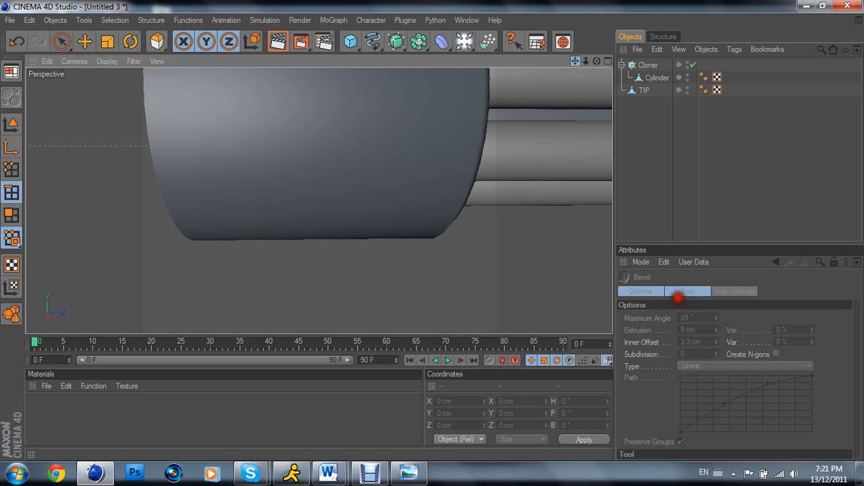
drag(574, 60, 582, 66)
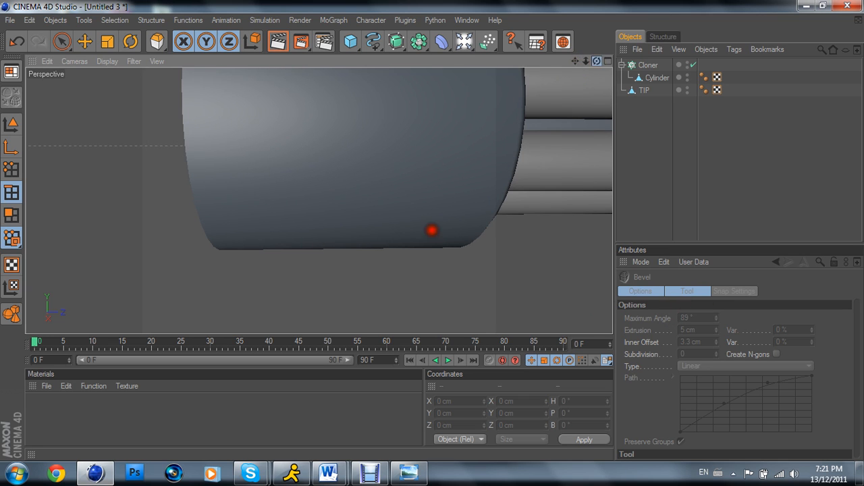
mouse_move(432, 230)
mouse_down()
mouse_move(597, 61)
mouse_move(438, 230)
mouse_up()
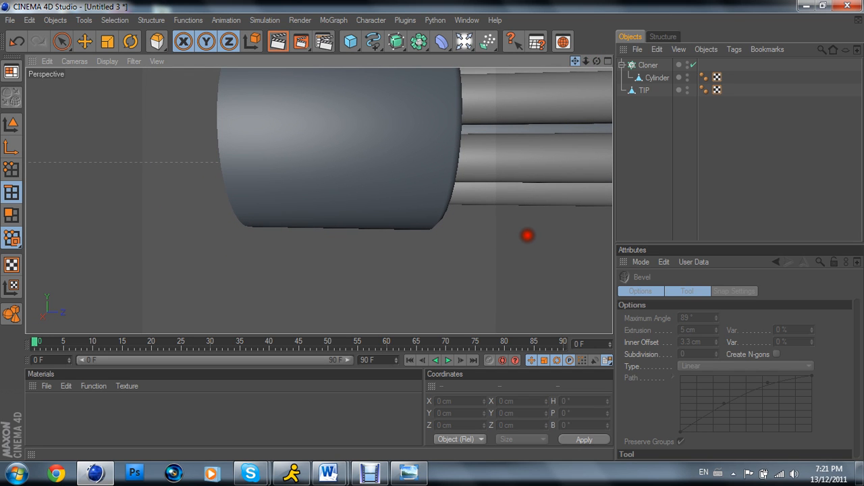
drag(551, 235, 432, 230)
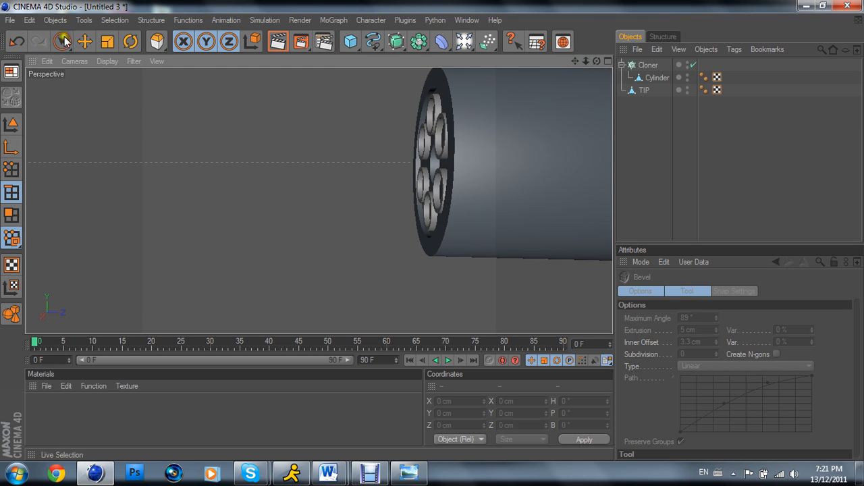
click(113, 21)
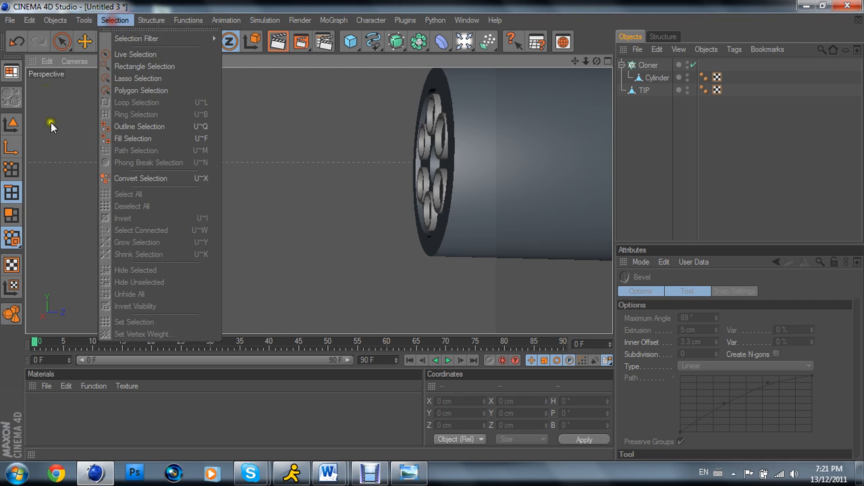
click(652, 96)
double_click(646, 92)
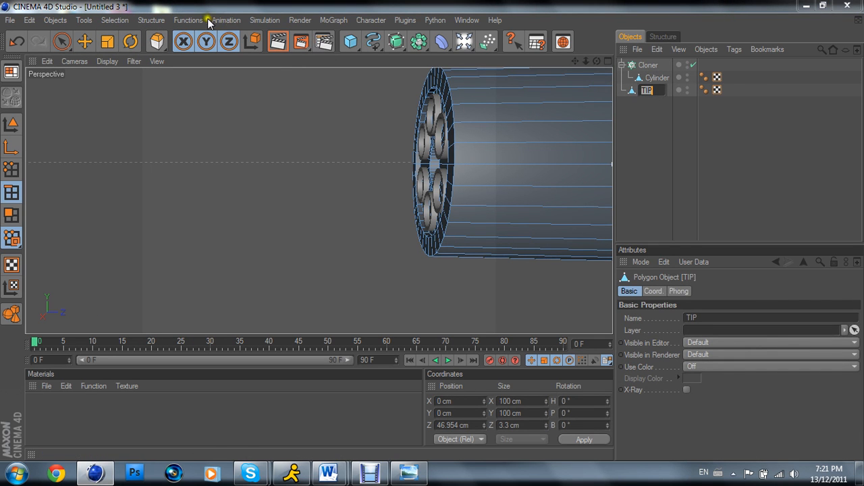
click(110, 20)
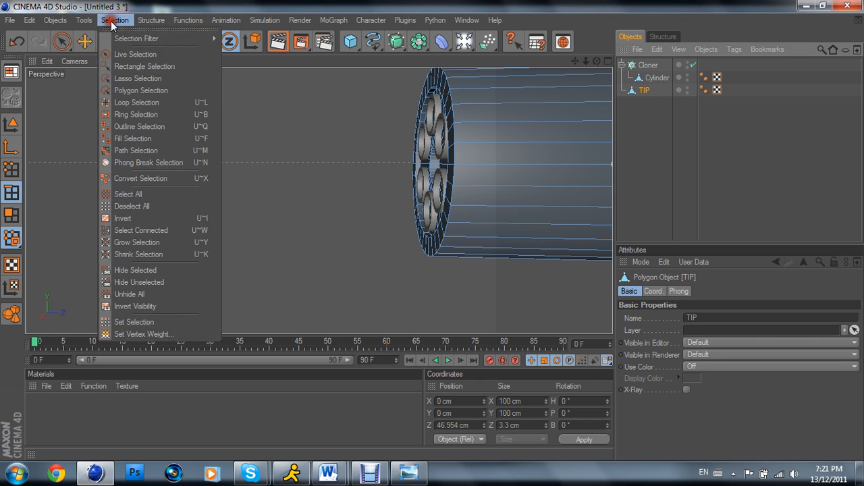
click(145, 100)
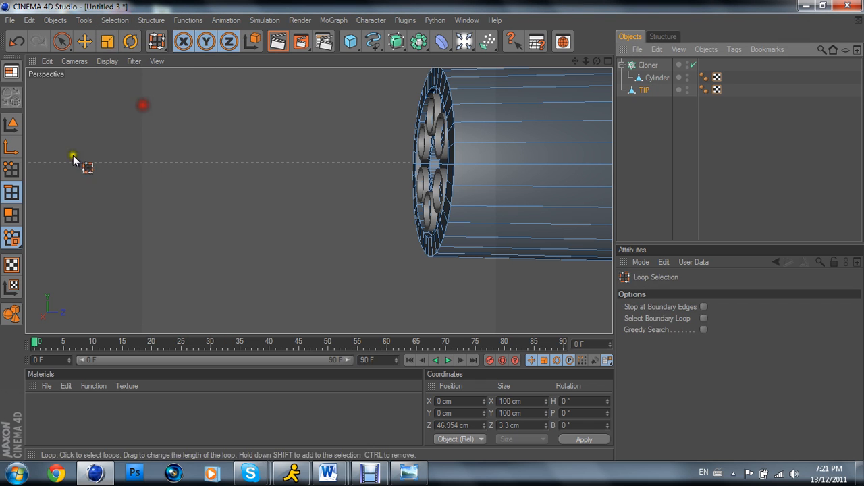
click(456, 181)
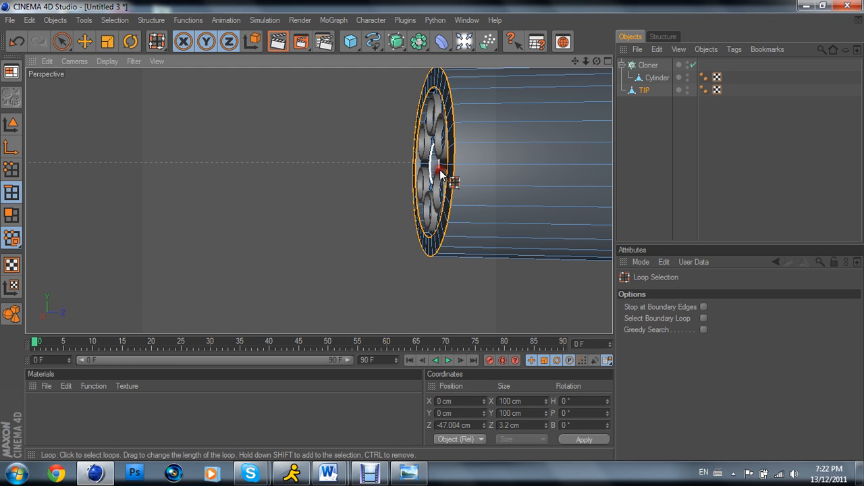
Step: Bevel the selected front edge loops of the TIP with an inner offset of 3.1 cm and deselect the object
right_click(435, 313)
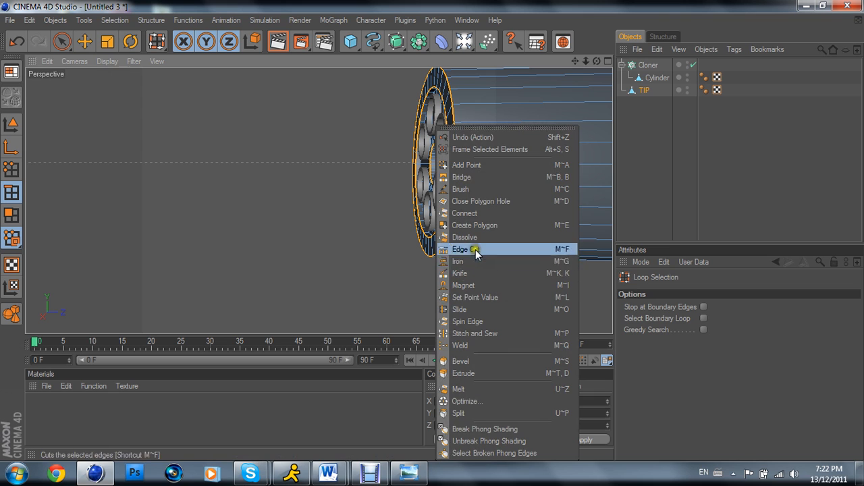
click(489, 359)
drag(431, 230, 467, 318)
drag(597, 61, 526, 65)
alt+drag(434, 164, 554, 165)
click(702, 168)
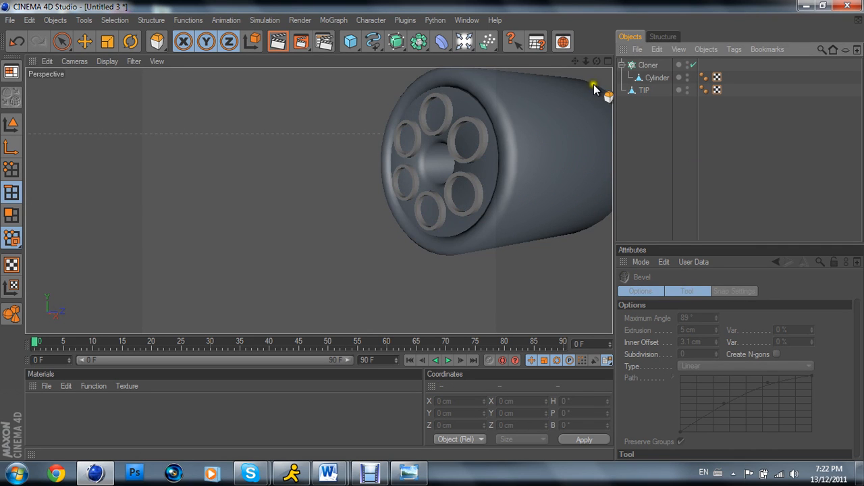
Step: Add a cylinder primitive in the Right view and move the Cloner out from under it in the object hierarchy
mouse_move(591, 64)
mouse_down()
mouse_move(427, 230)
mouse_move(440, 232)
mouse_move(401, 161)
mouse_move(441, 145)
mouse_up()
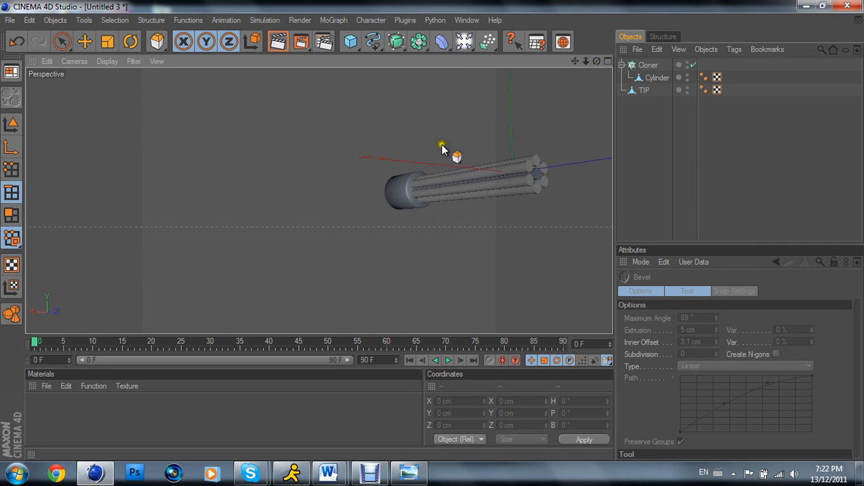
middle_click(591, 81)
click(312, 203)
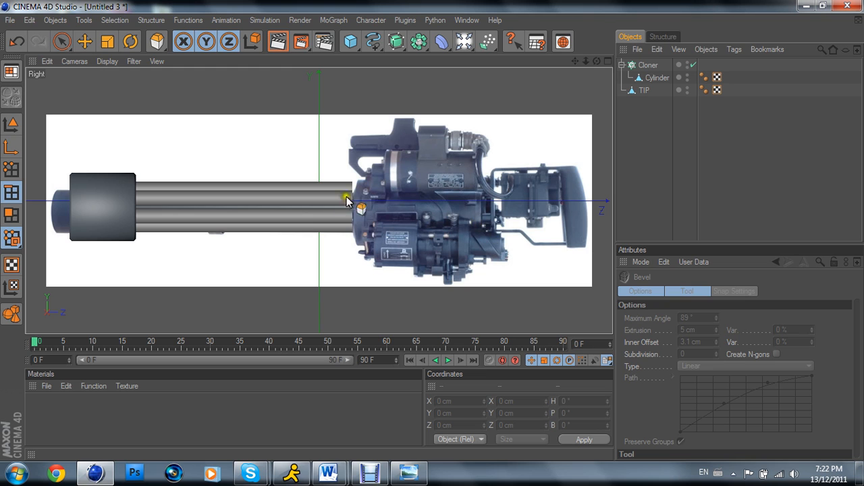
click(647, 65)
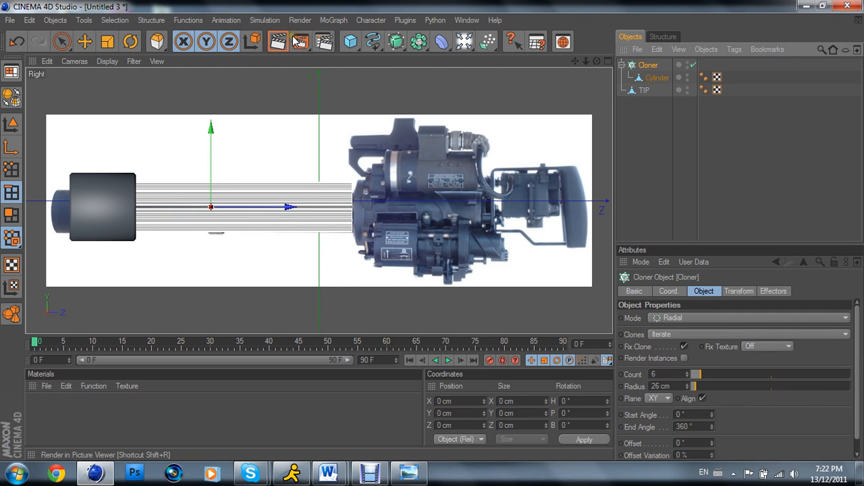
drag(350, 42, 578, 62)
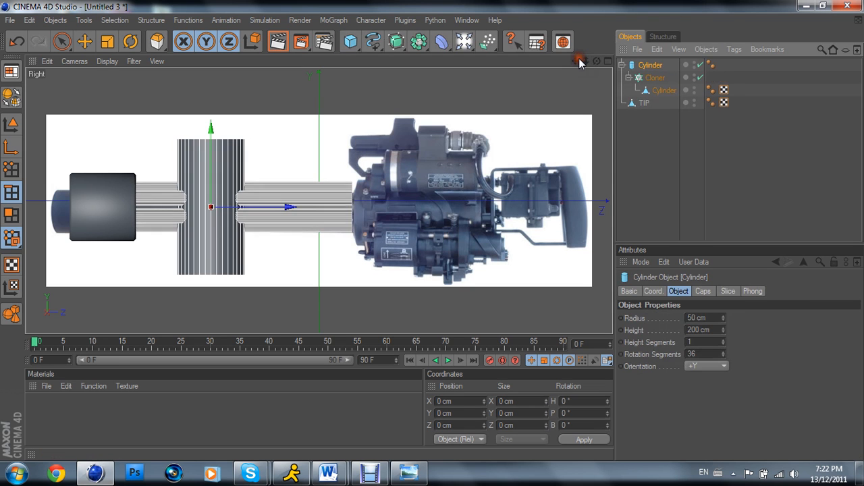
click(653, 78)
drag(656, 79, 655, 60)
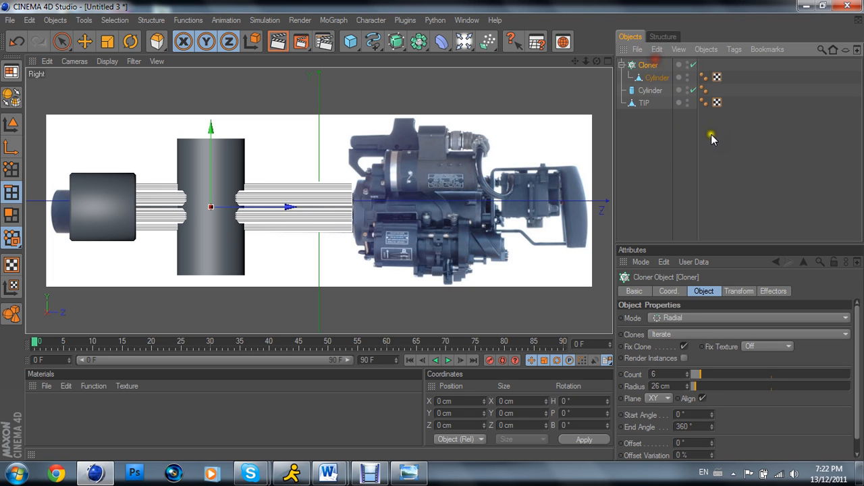
Step: Move the new cylinder along Z towards the rear end of the barrels and rename it MAIN BODY
click(653, 89)
click(647, 66)
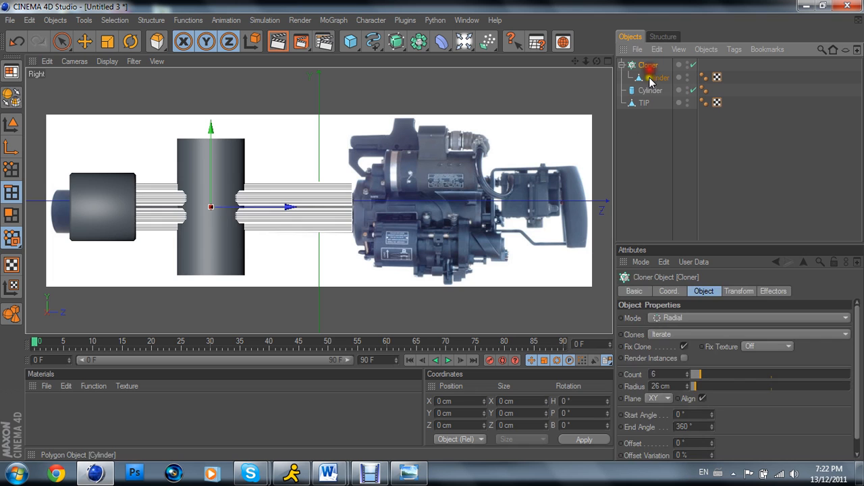
click(650, 78)
click(648, 89)
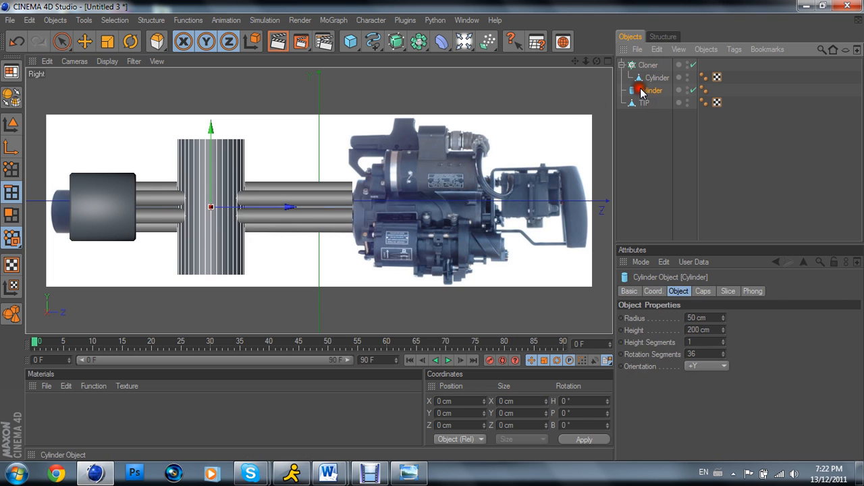
drag(301, 237, 346, 235)
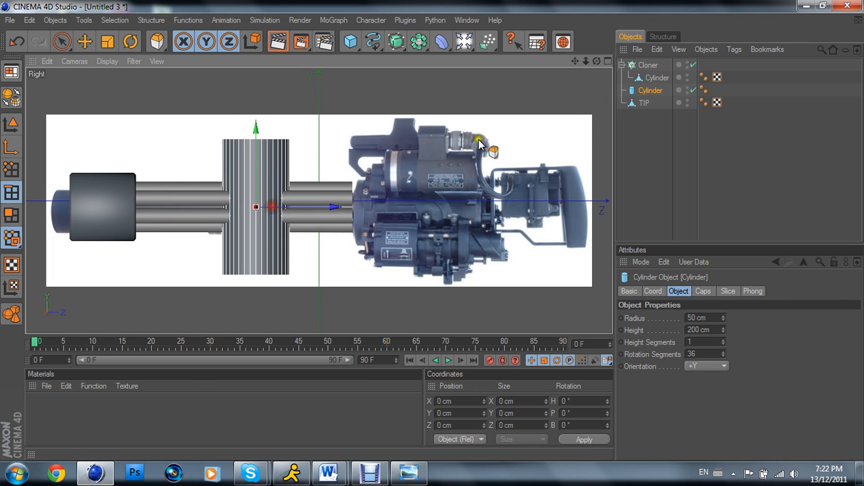
double_click(652, 90)
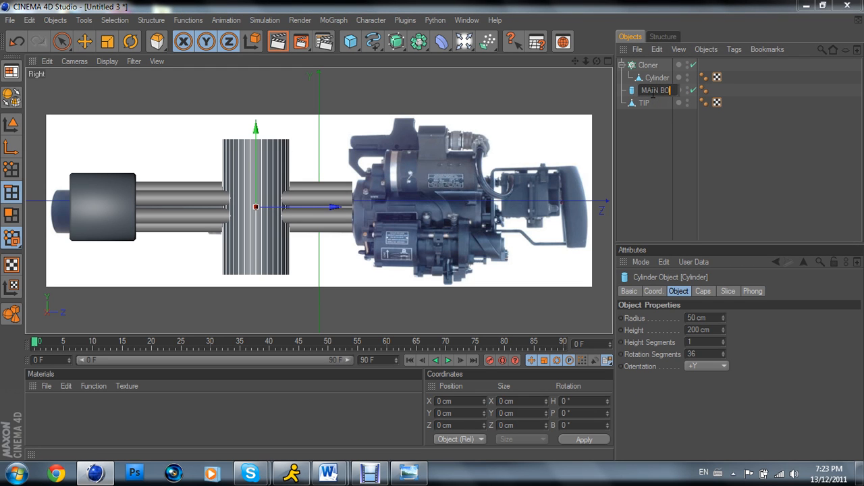
key(Return)
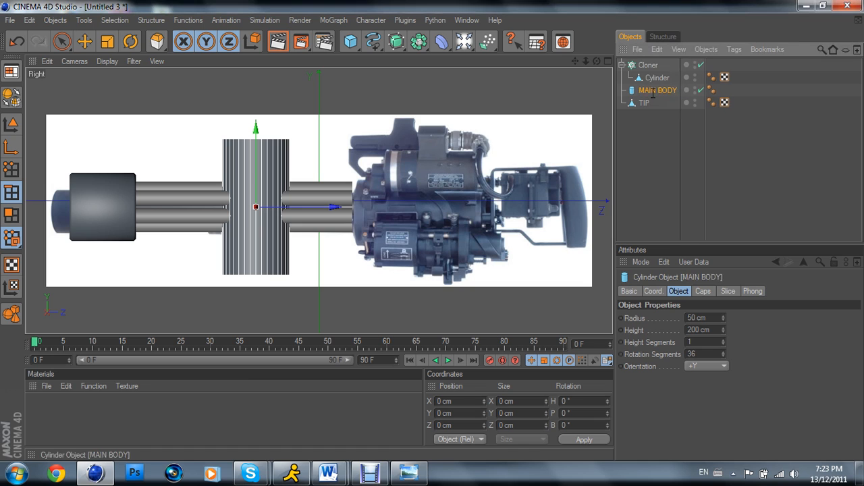
Step: Set the MAIN BODY cylinder's orientation to +Z and move it about 243.6 cm along Z to the rear end of the barrels
drag(652, 93, 510, 147)
click(710, 367)
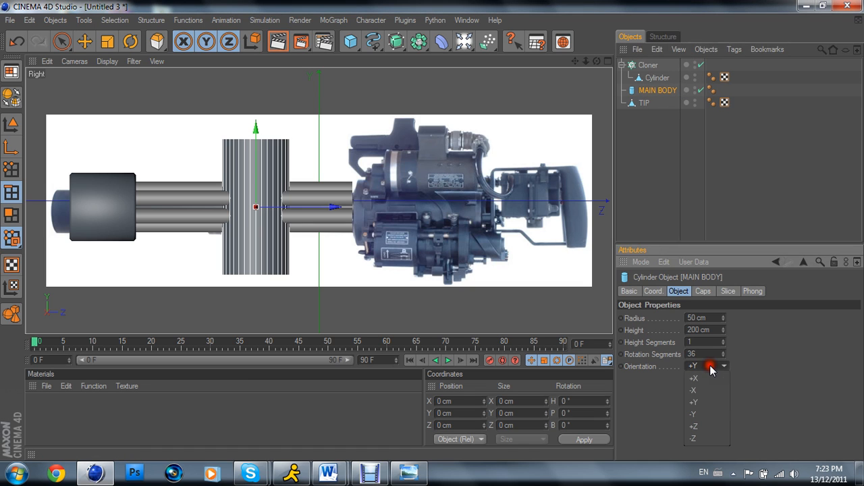
click(716, 426)
drag(310, 206, 480, 206)
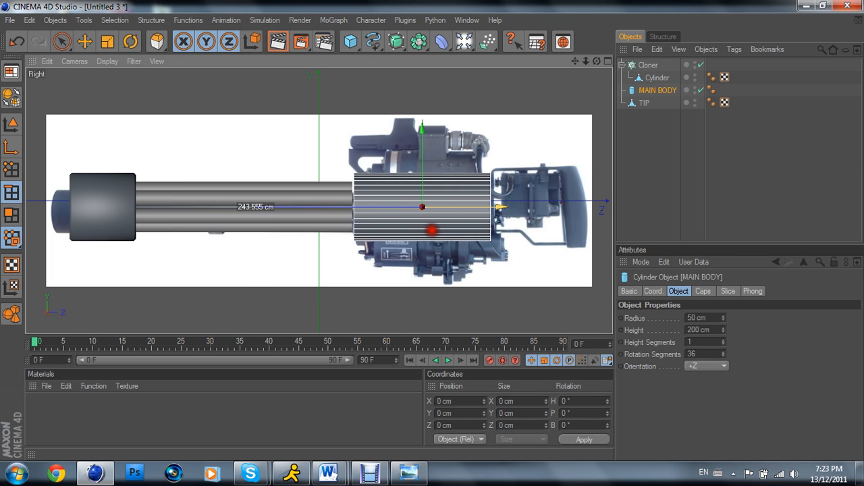
Step: Nudge the MAIN BODY slightly forward along Z so its front face meets the barrel ends
scroll(179, 170, up, 2)
scroll(179, 170, up, 1)
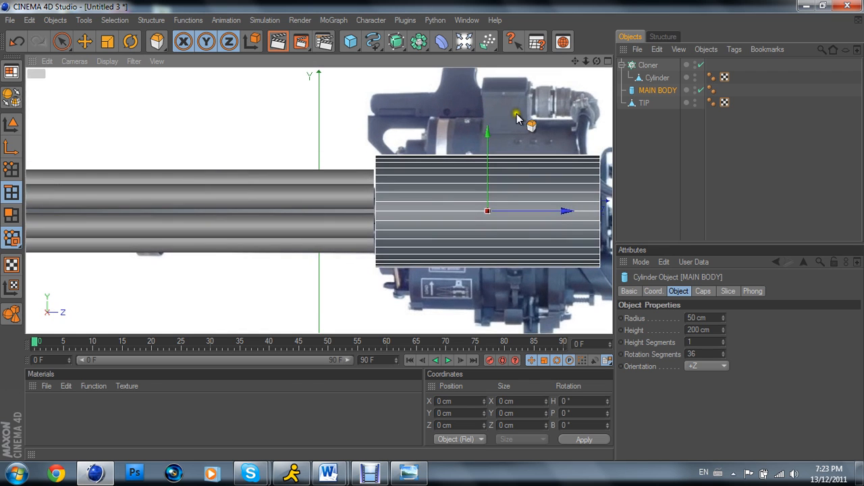
drag(563, 211, 432, 230)
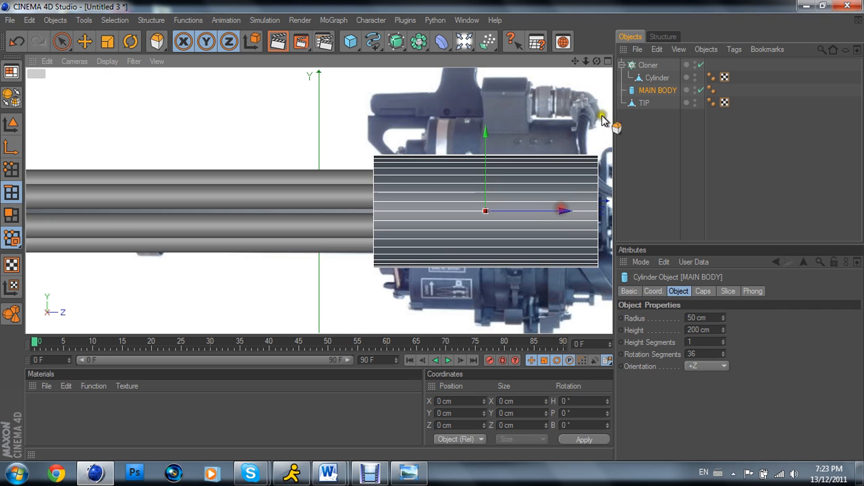
scroll(570, 162, down, 1)
scroll(569, 161, down, 3)
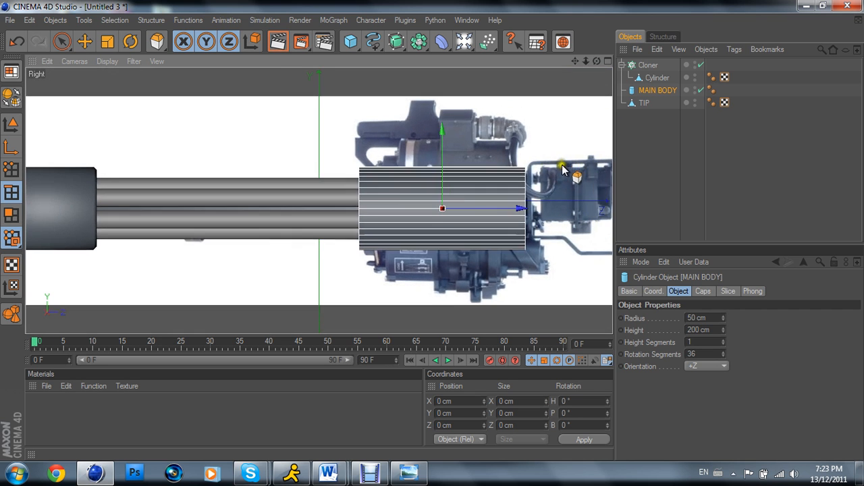
scroll(544, 166, down, 1)
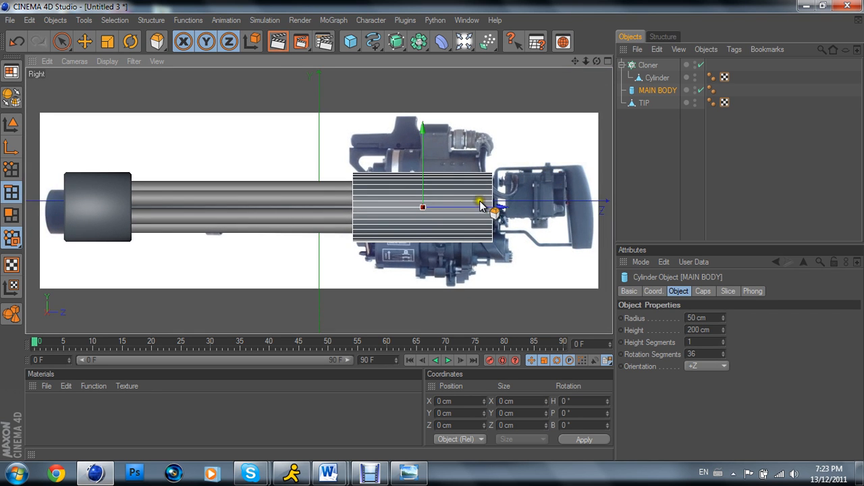
Step: Lengthen the MAIN BODY cylinder in Model mode to about 202.8 cm towards the rear of the reference gun's body
scroll(473, 192, up, 2)
click(84, 42)
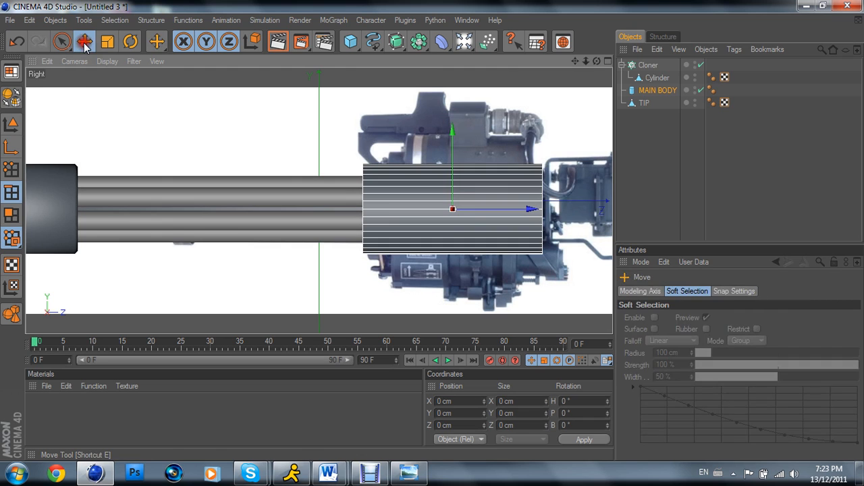
click(11, 124)
drag(542, 209, 531, 209)
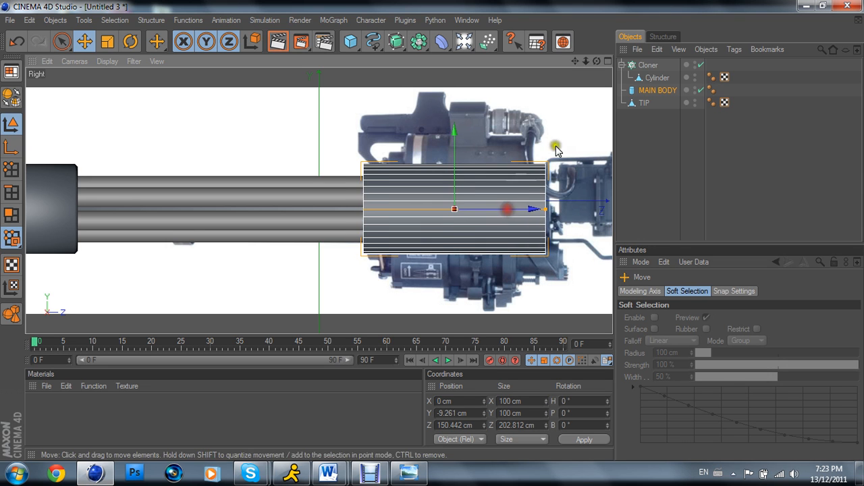
Step: Inspect how the MAIN BODY sits behind the barrels in the Perspective view, and return to the Right view
click(608, 61)
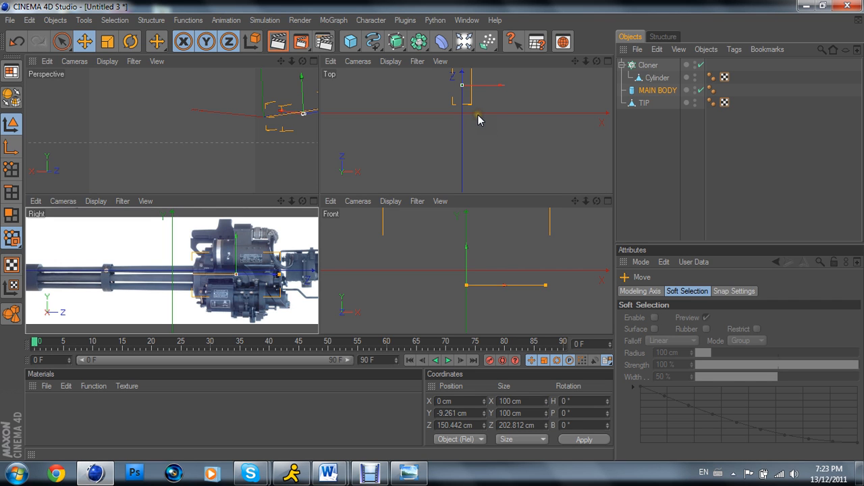
key(F1)
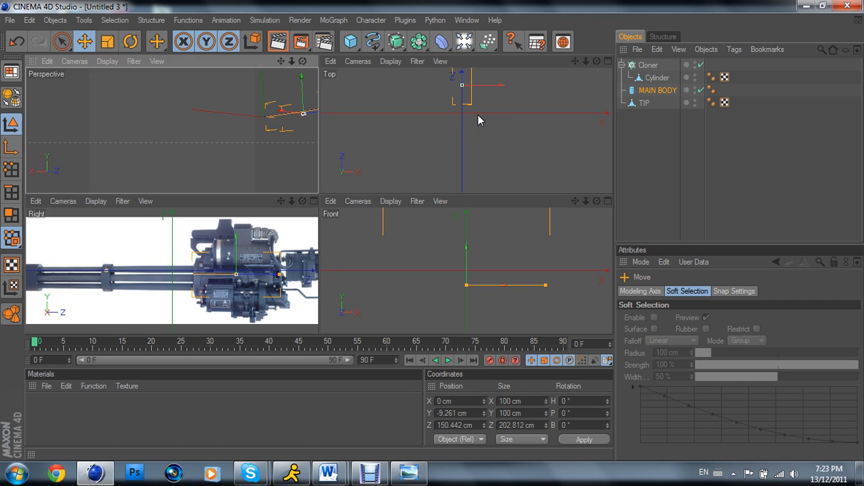
scroll(512, 167, down, 4)
scroll(520, 168, up, 3)
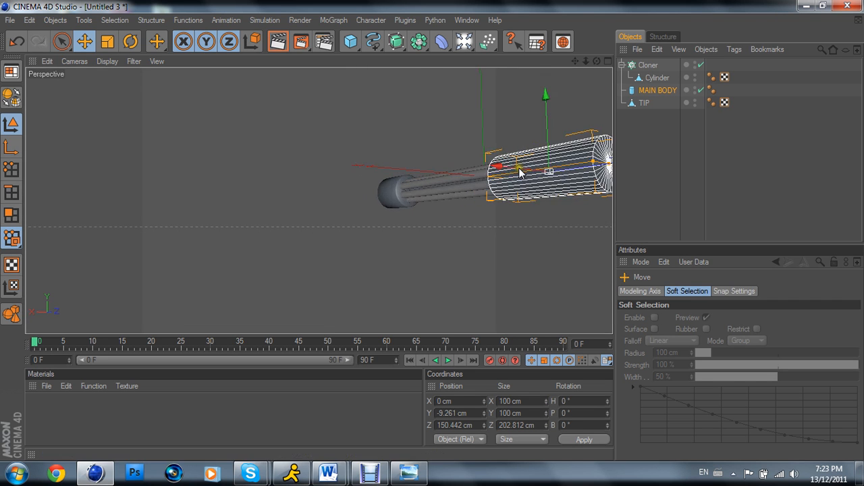
drag(597, 61, 566, 62)
drag(437, 231, 597, 62)
click(606, 61)
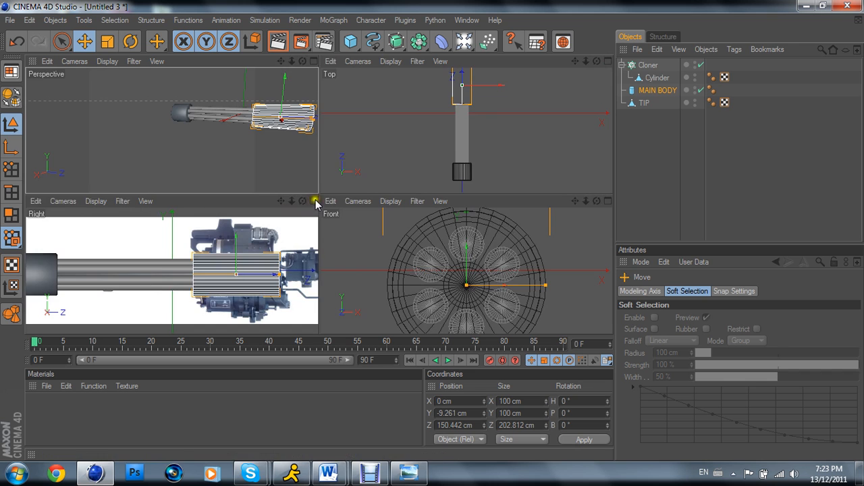
click(315, 199)
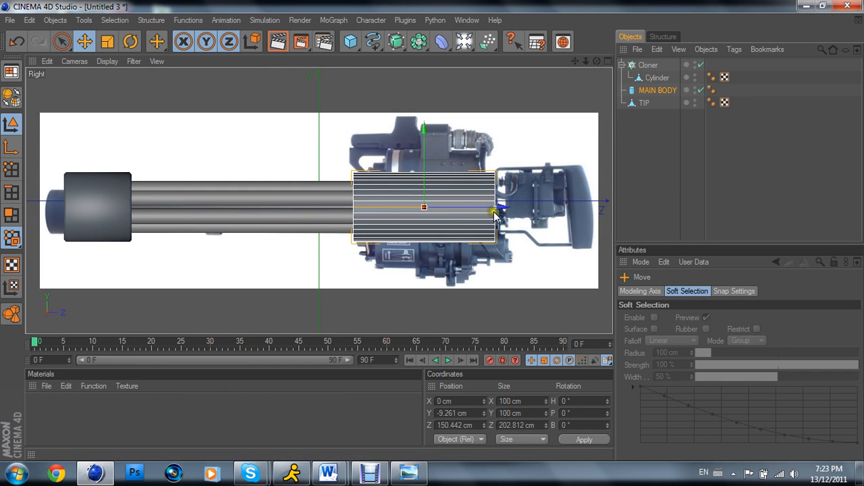
Step: Try to start a Loop Selection on the MAIN BODY's edges in Edge mode
scroll(427, 204, up, 4)
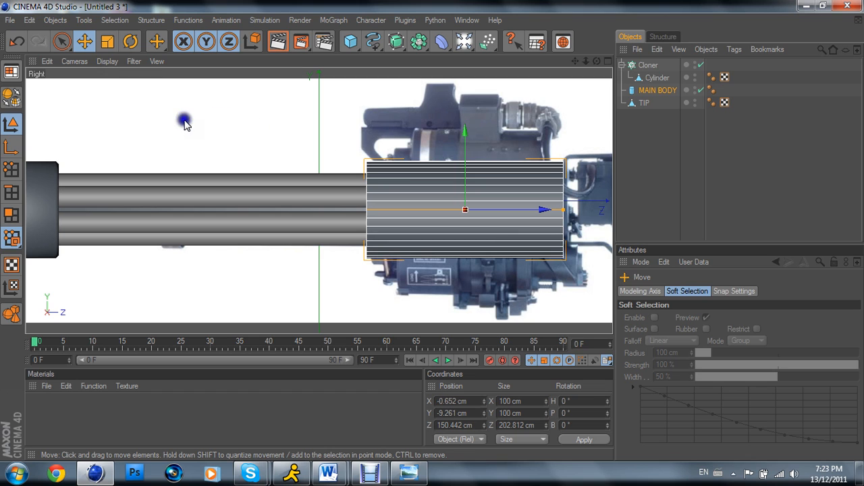
click(15, 193)
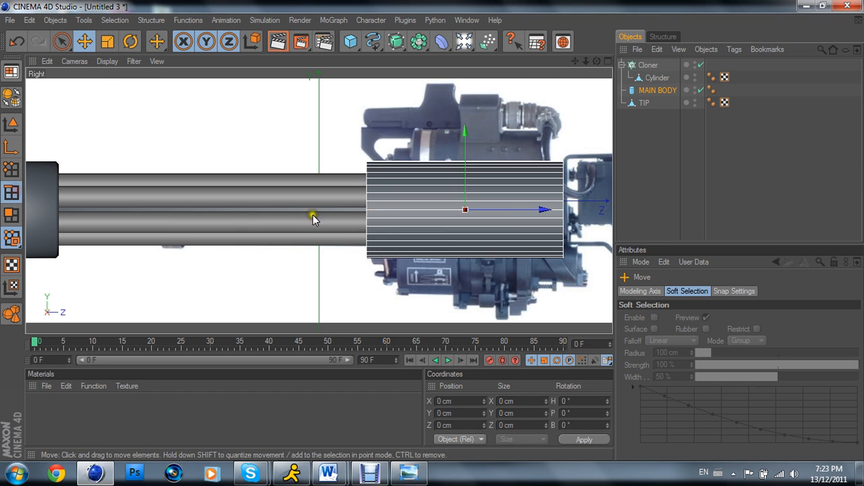
click(113, 20)
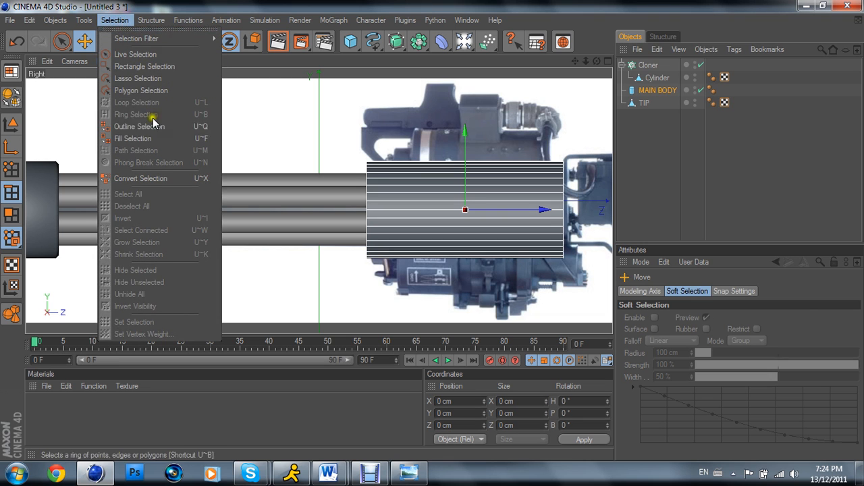
click(664, 93)
double_click(665, 92)
click(687, 92)
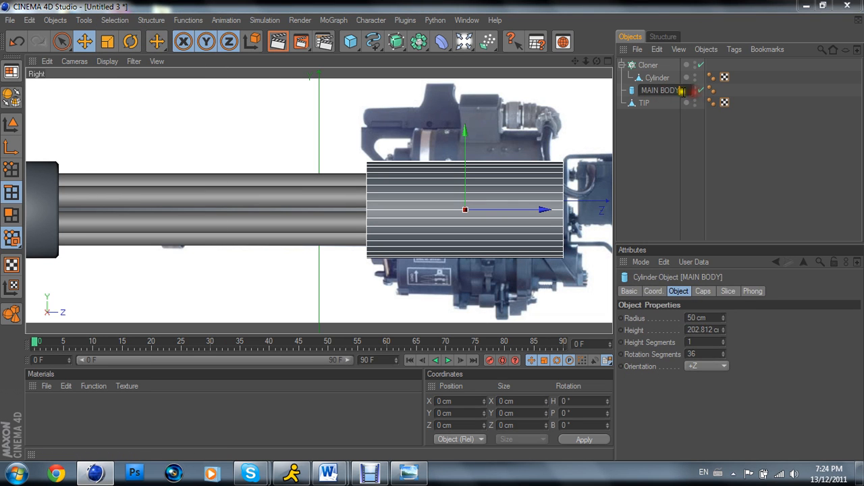
click(635, 92)
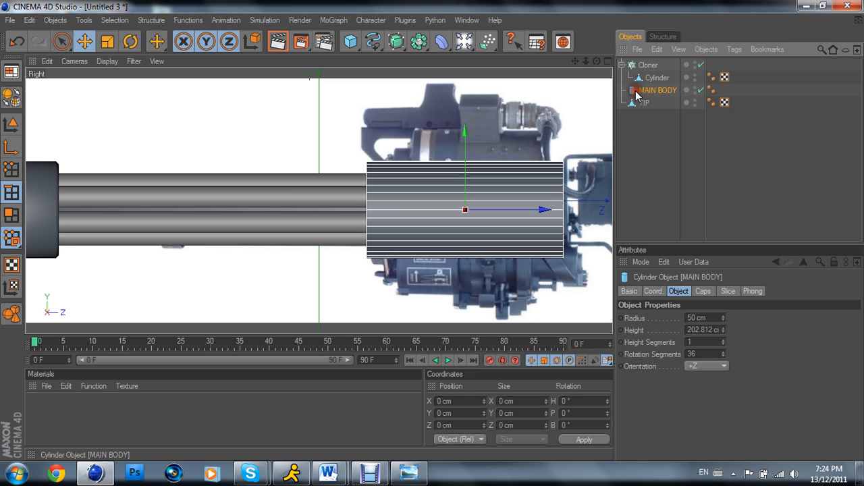
click(115, 19)
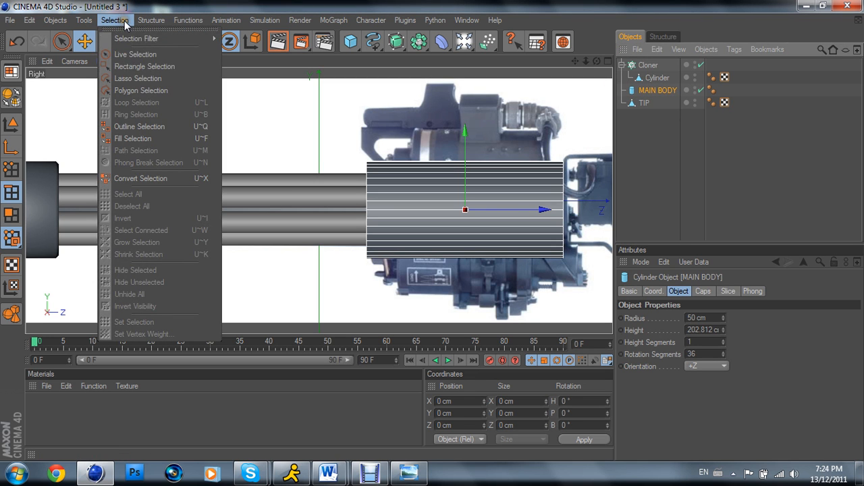
click(149, 102)
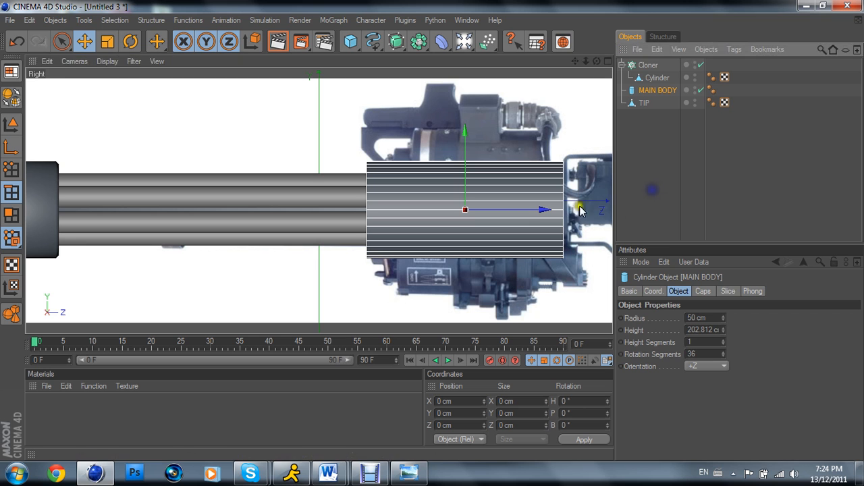
Step: Select the MAIN BODY in the Perspective view and switch to Polygon mode
middle_click(358, 85)
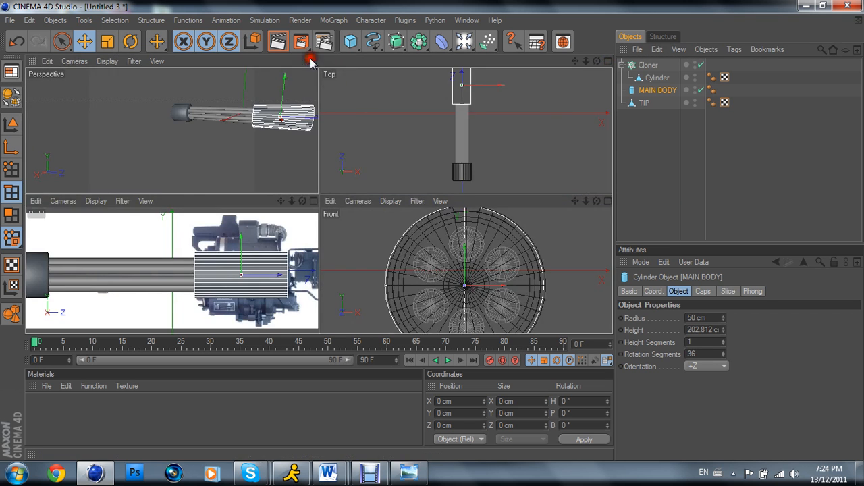
middle_click(309, 60)
scroll(389, 196, down, 6)
click(641, 89)
right_click(404, 229)
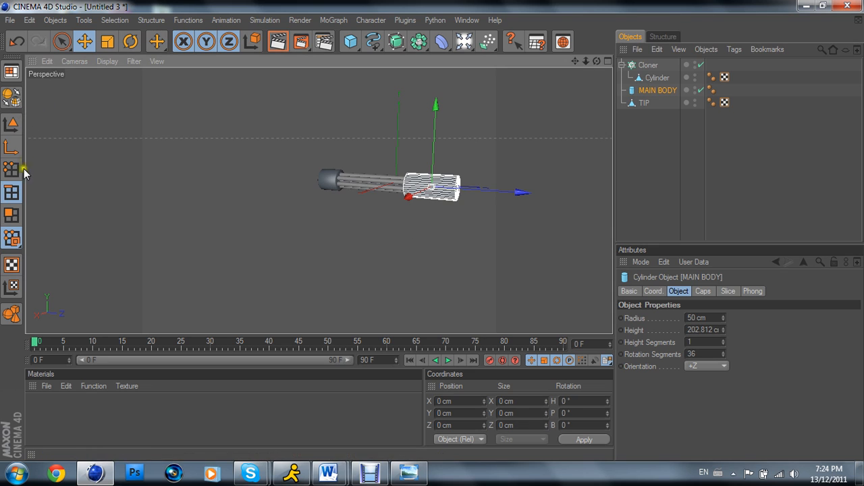
click(12, 215)
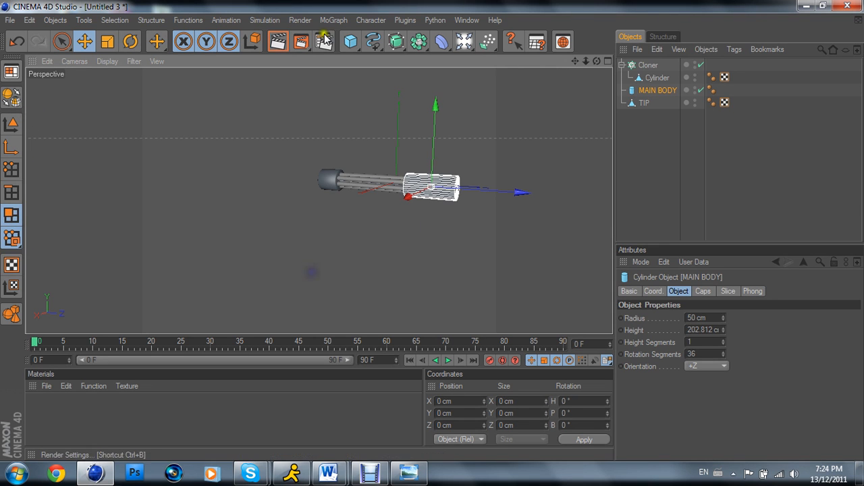
click(350, 41)
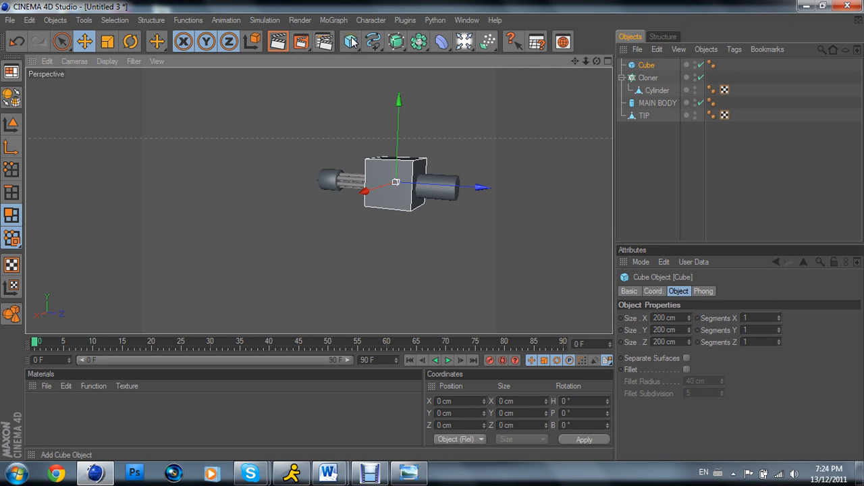
click(654, 66)
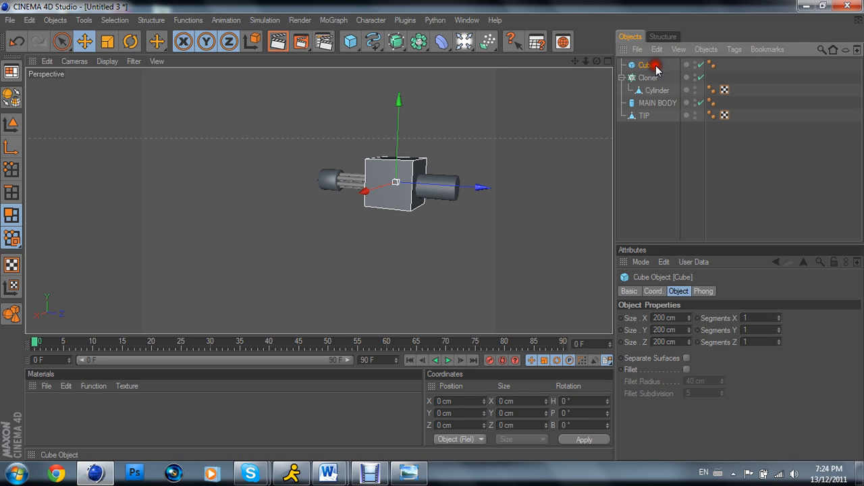
key(Delete)
Step: Select the MAIN BODY in the Perspective view and activate the Lasso Selection tool
scroll(480, 192, up, 5)
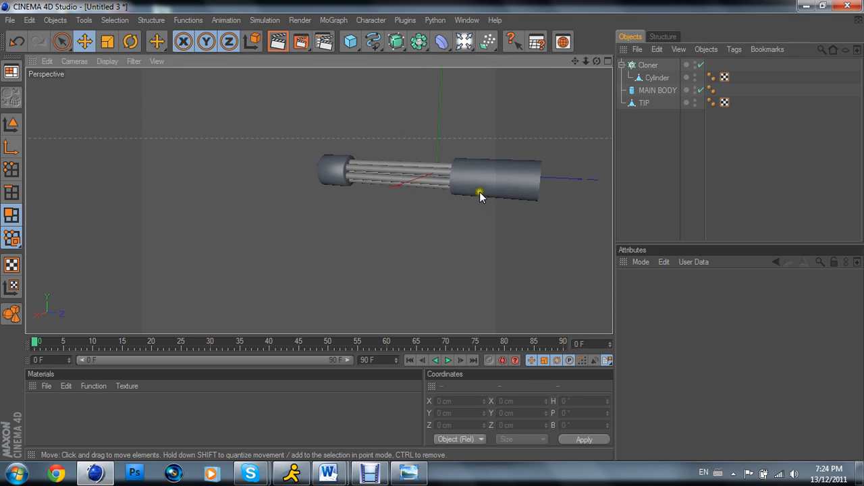
click(541, 162)
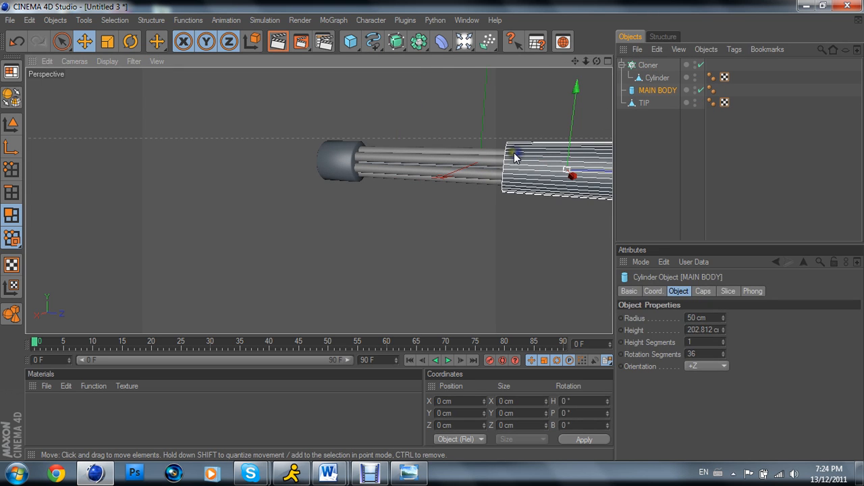
click(143, 21)
mouse_move(115, 21)
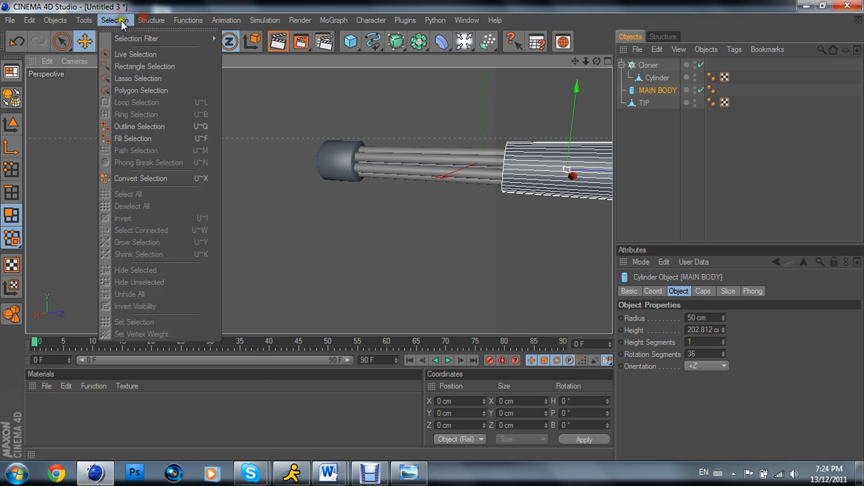
click(138, 79)
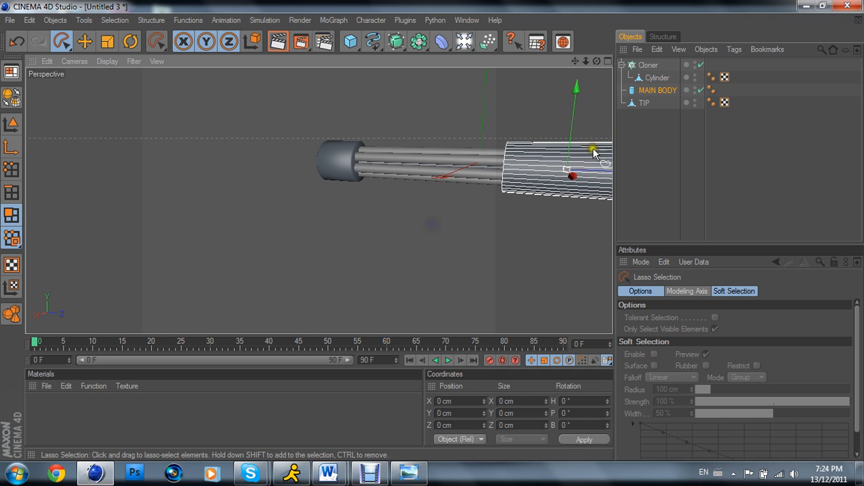
Step: Switch to the Live Selection tool and try to pick polygons on the MAIN BODY's surface
click(85, 21)
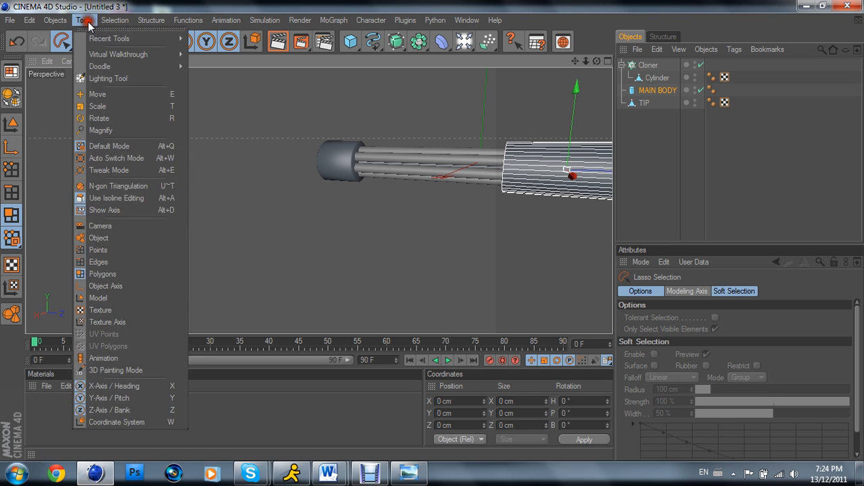
mouse_move(108, 22)
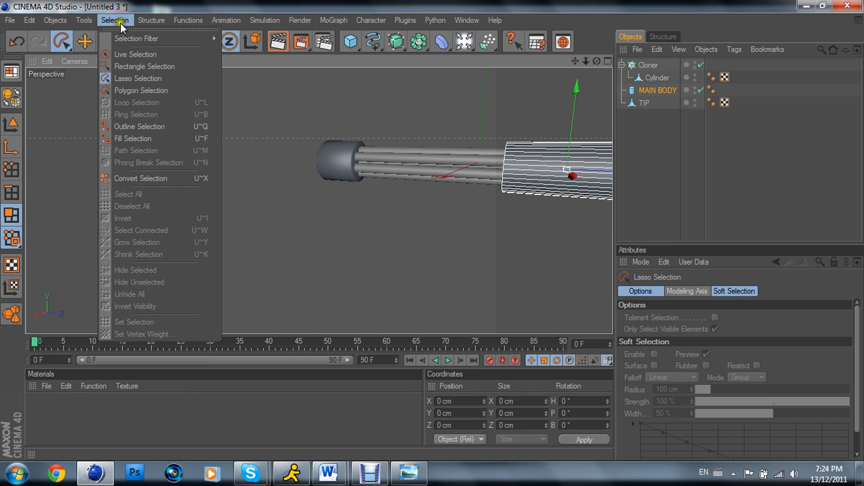
click(77, 45)
drag(62, 42, 79, 54)
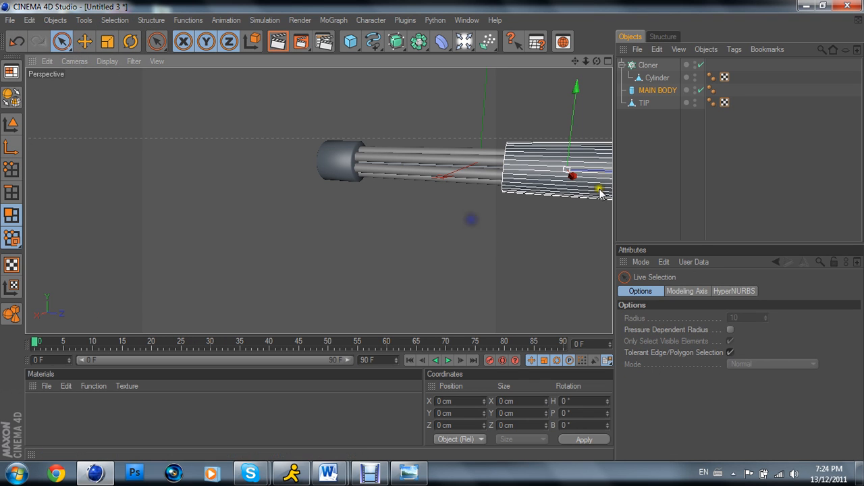
click(666, 189)
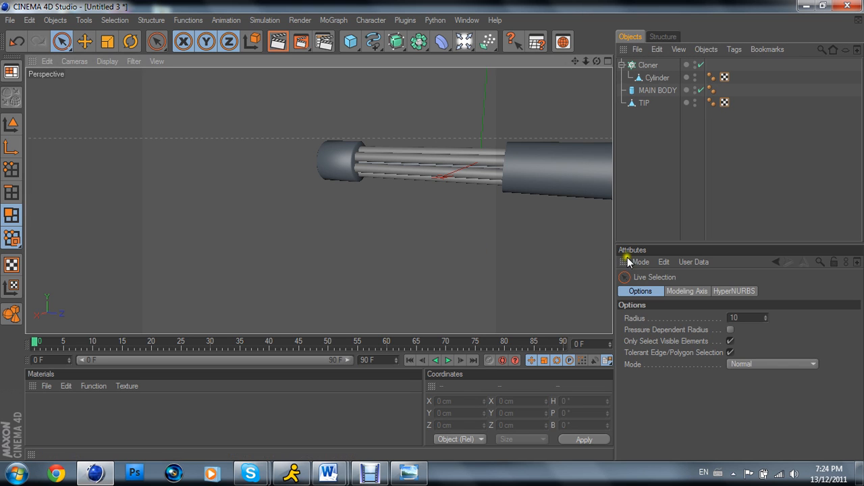
click(653, 289)
click(389, 251)
click(551, 174)
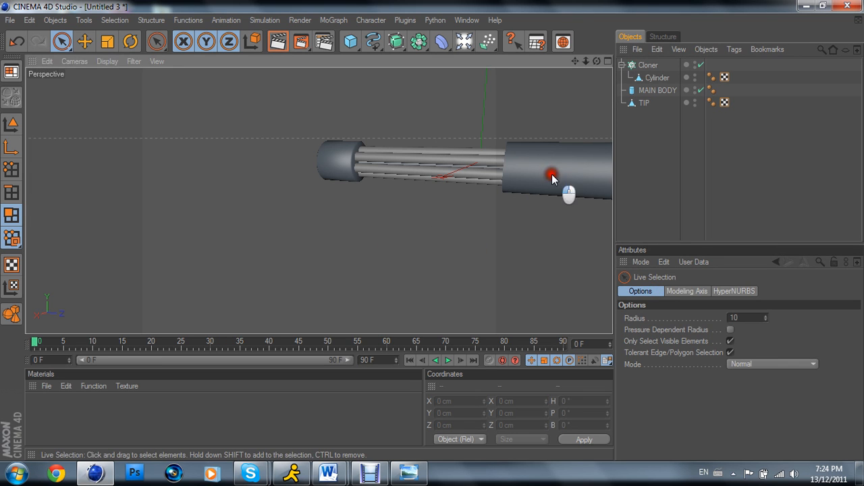
Step: Return to the Right view and reselect the MAIN BODY cylinder
middle_click(603, 75)
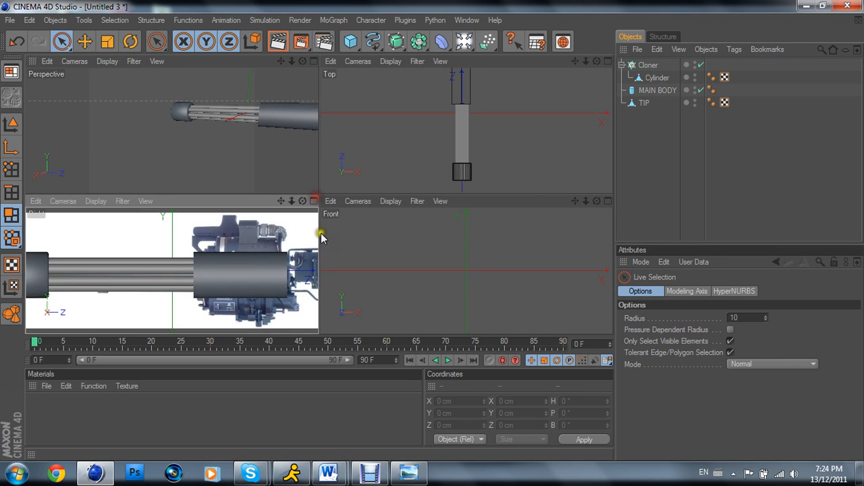
click(312, 198)
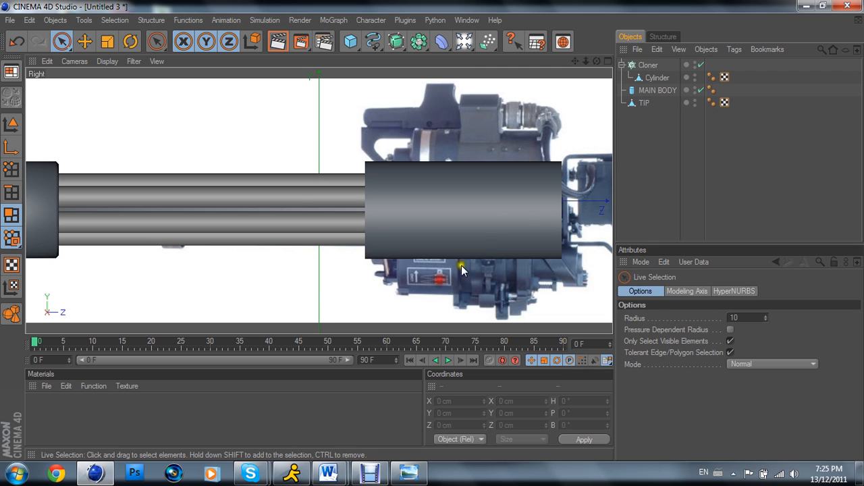
click(644, 102)
click(656, 90)
click(650, 77)
click(656, 90)
mouse_move(507, 231)
mouse_down()
mouse_move(703, 231)
mouse_move(517, 231)
mouse_up()
drag(432, 231, 432, 231)
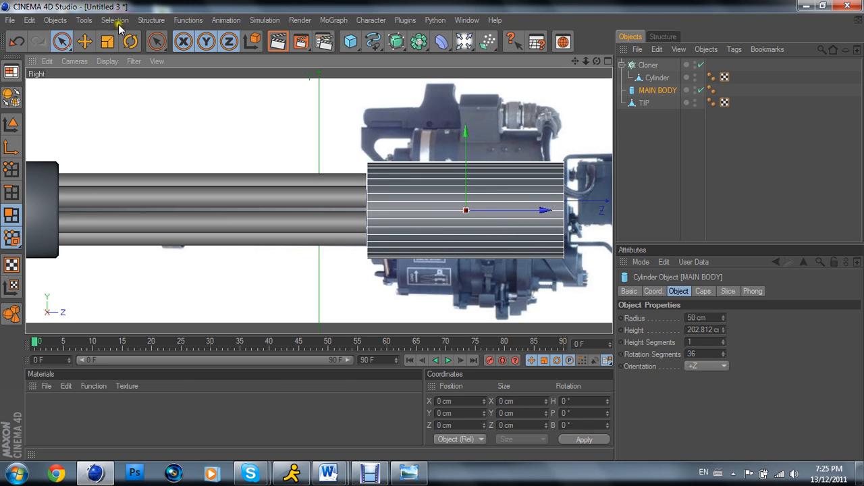
click(115, 20)
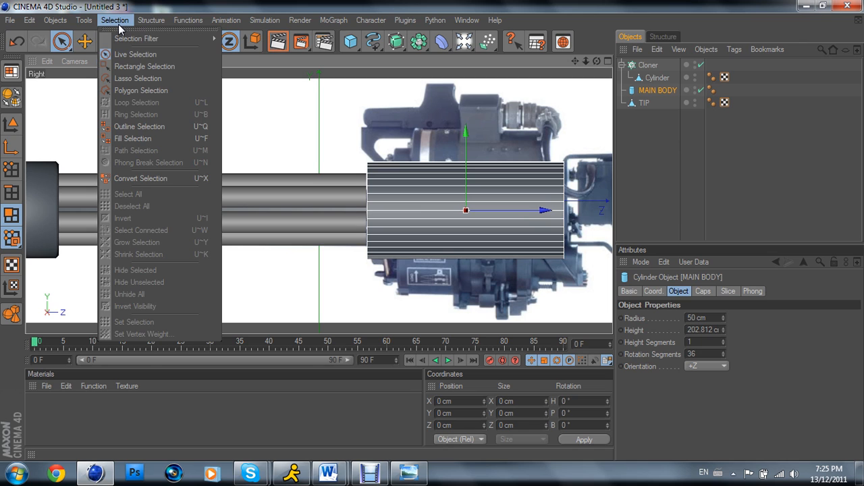
click(119, 24)
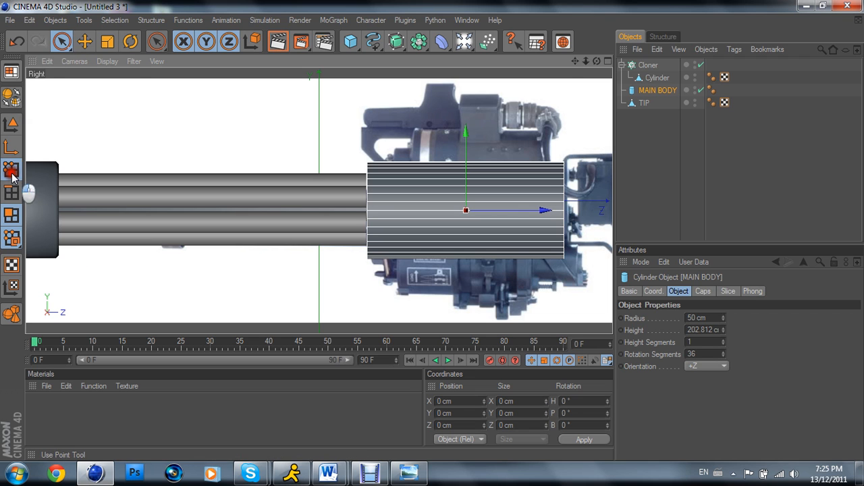
Step: Make the MAIN BODY cylinder editable and activate Loop Selection in edge mode
click(5, 94)
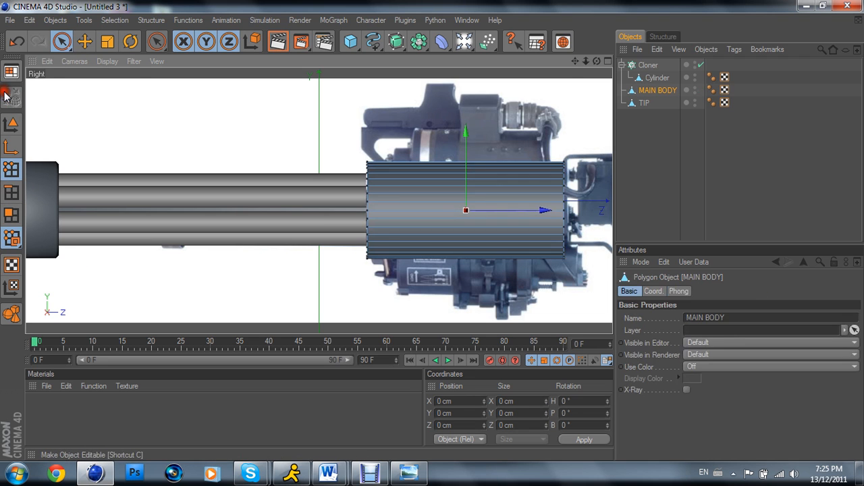
click(18, 199)
click(114, 20)
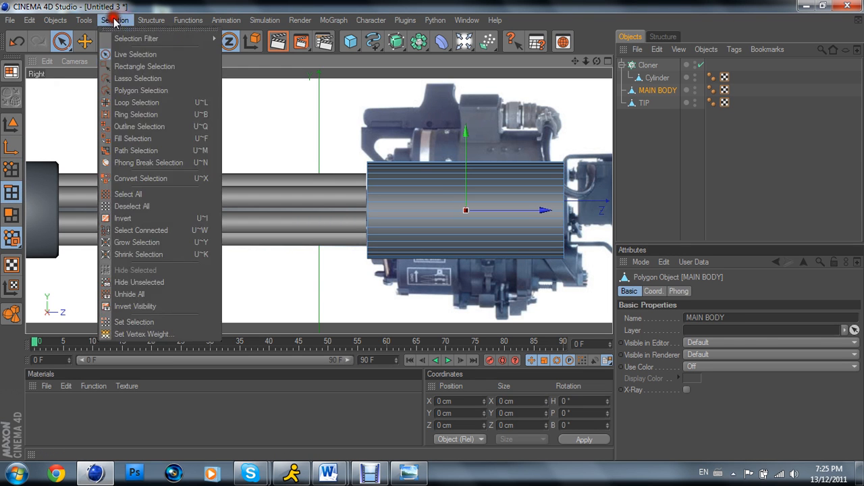
click(158, 107)
Step: Select the edge loop around the end of MAIN BODY that faces the barrels in the Perspective view
right_click(231, 253)
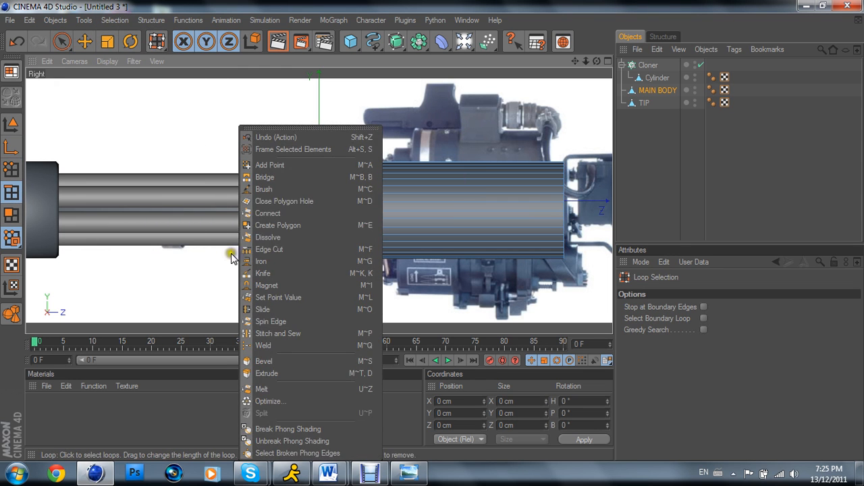
click(607, 61)
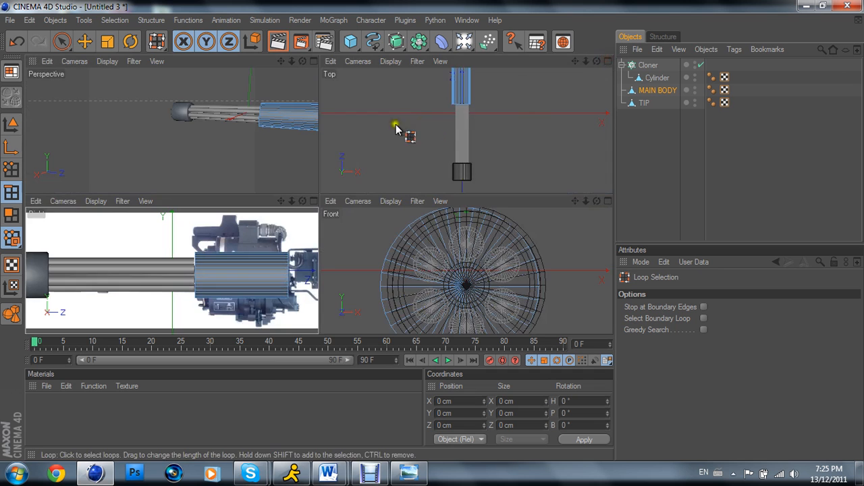
click(314, 61)
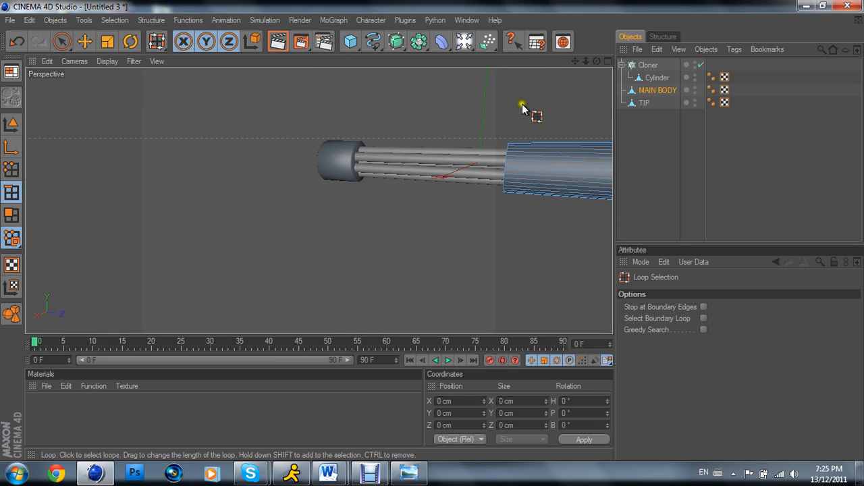
scroll(477, 151, up, 5)
drag(575, 61, 433, 232)
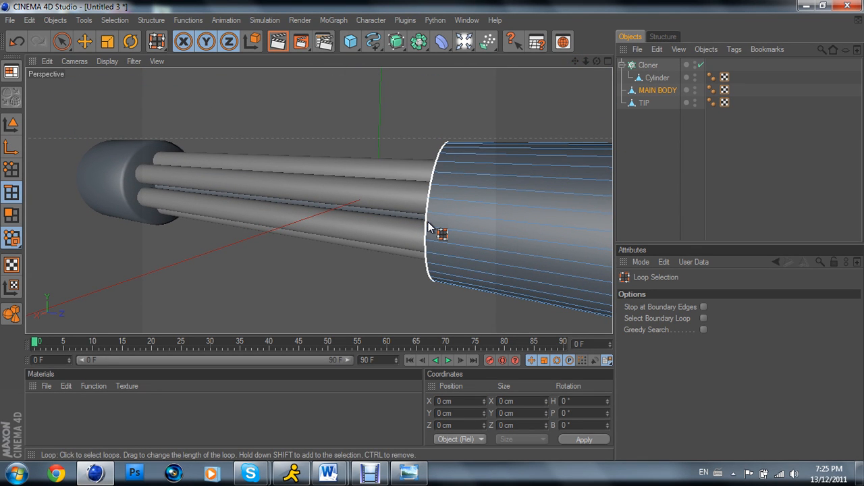
click(429, 227)
drag(598, 61, 550, 67)
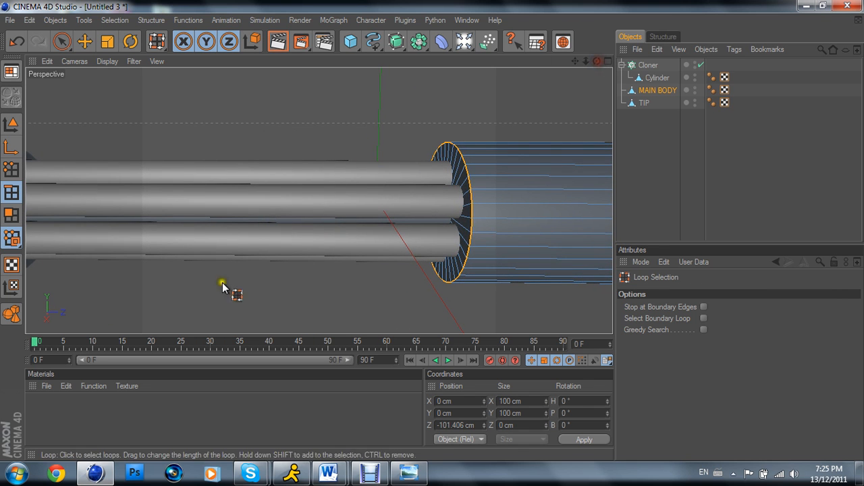
Step: Reselect the MAIN BODY object with Live Selection active and clear its edge loop selection
click(681, 200)
click(61, 42)
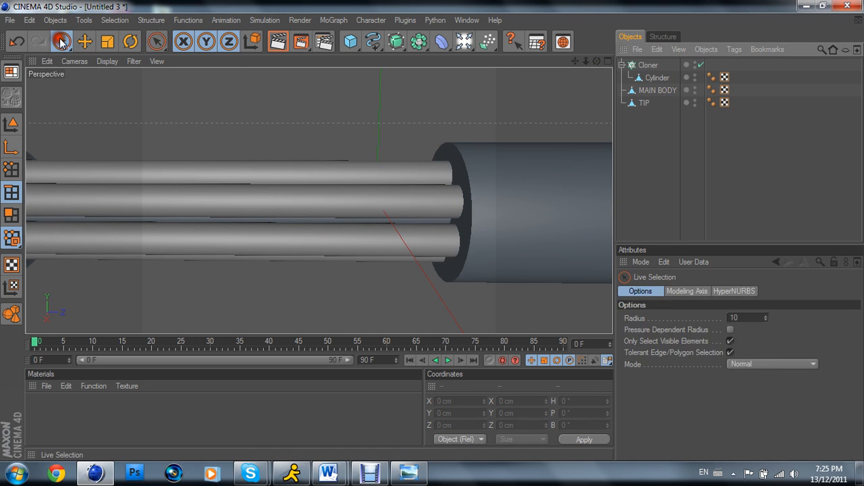
click(656, 91)
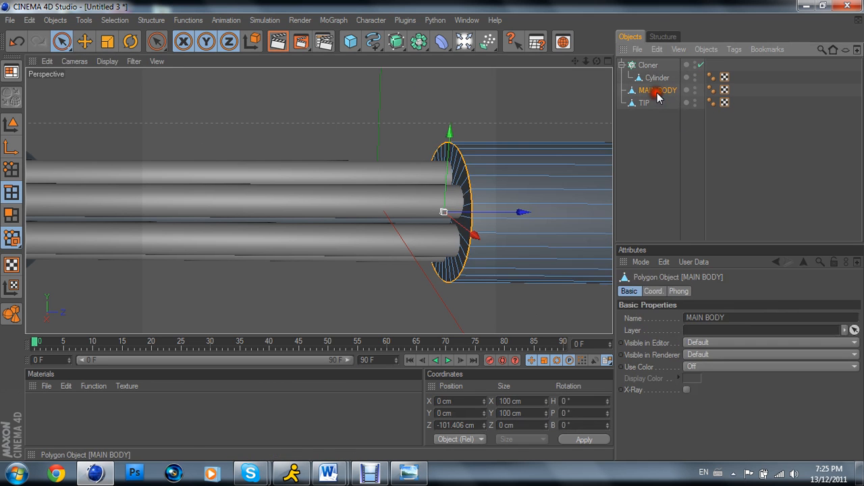
right_click(521, 282)
click(489, 314)
right_click(489, 314)
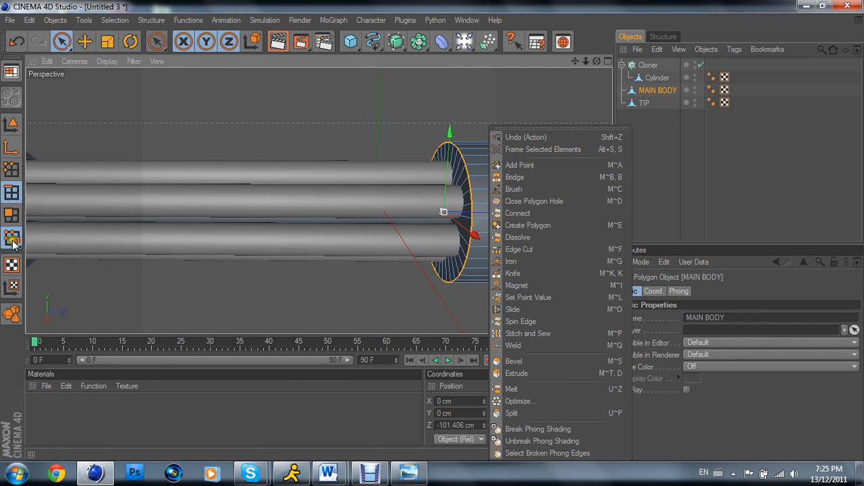
click(15, 195)
click(11, 214)
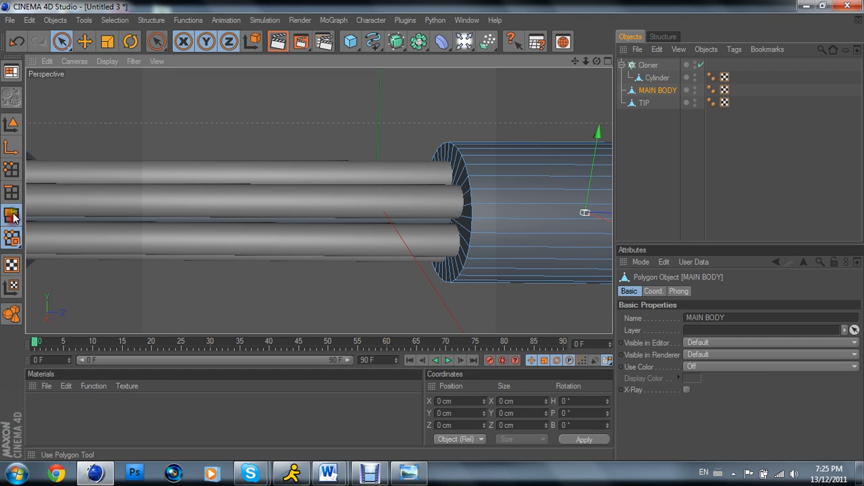
click(11, 192)
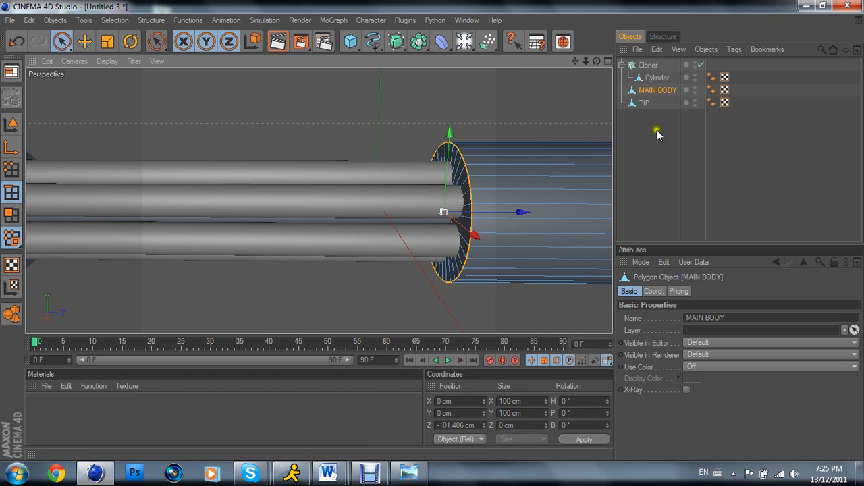
click(522, 315)
right_click(494, 330)
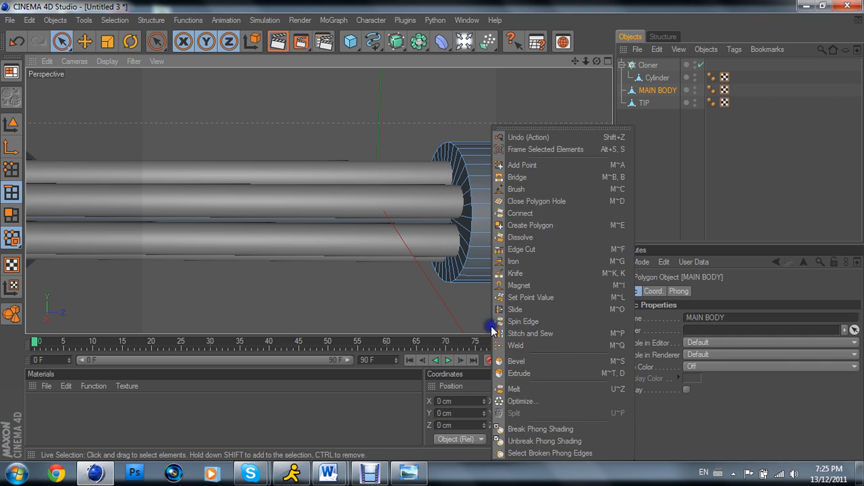
click(548, 276)
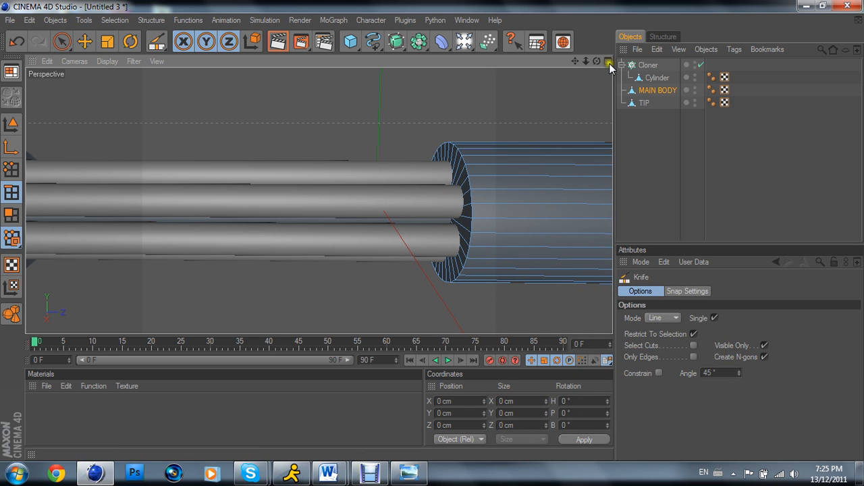
click(608, 61)
click(314, 202)
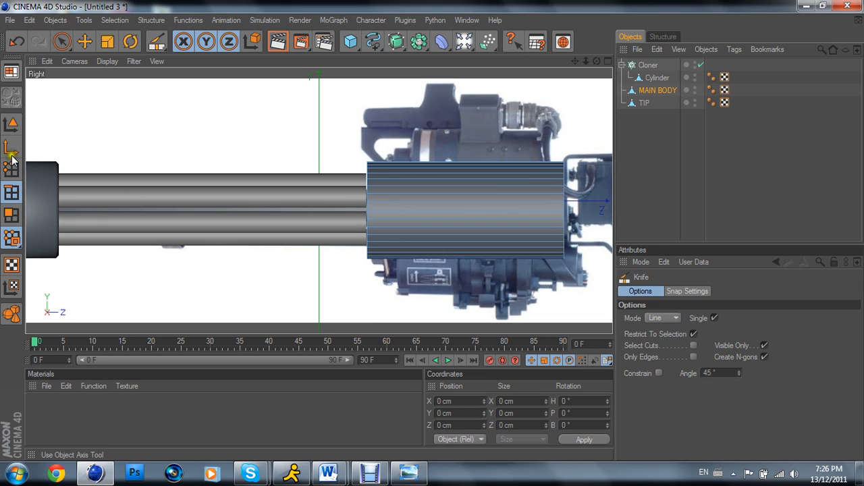
click(14, 214)
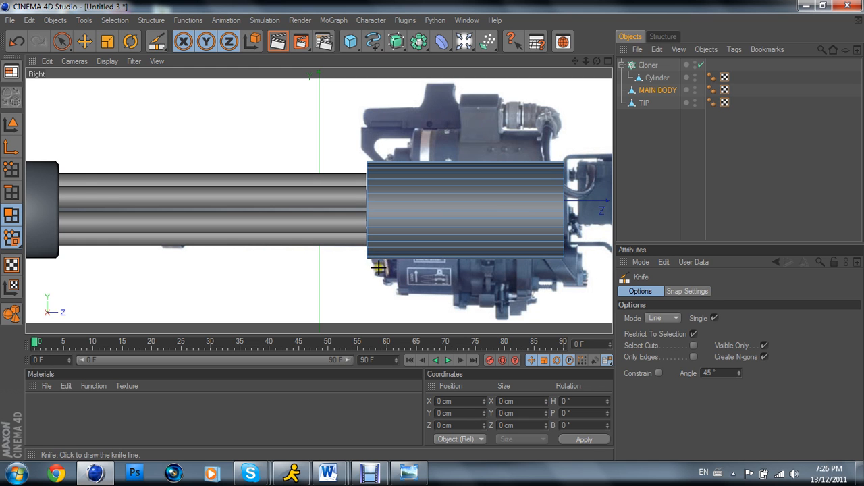
click(6, 192)
Step: Loop-select the outer rim edges of MAIN BODY's barrel-side cap again in the Perspective view
click(150, 20)
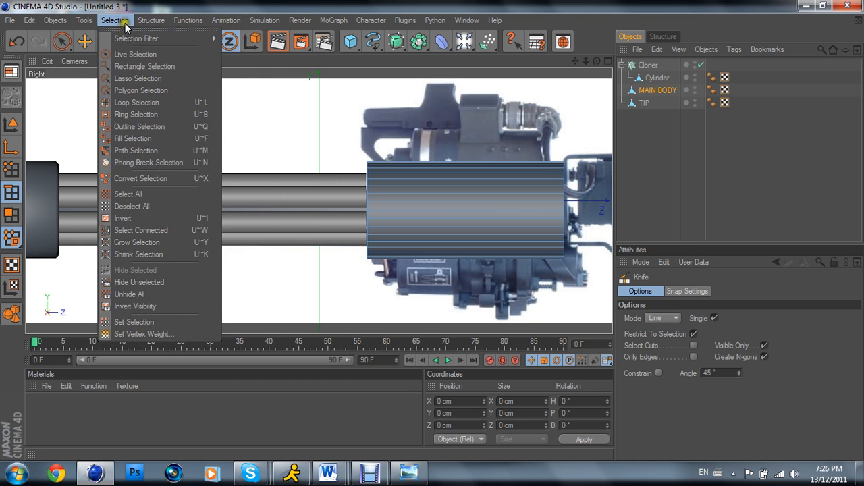
click(142, 105)
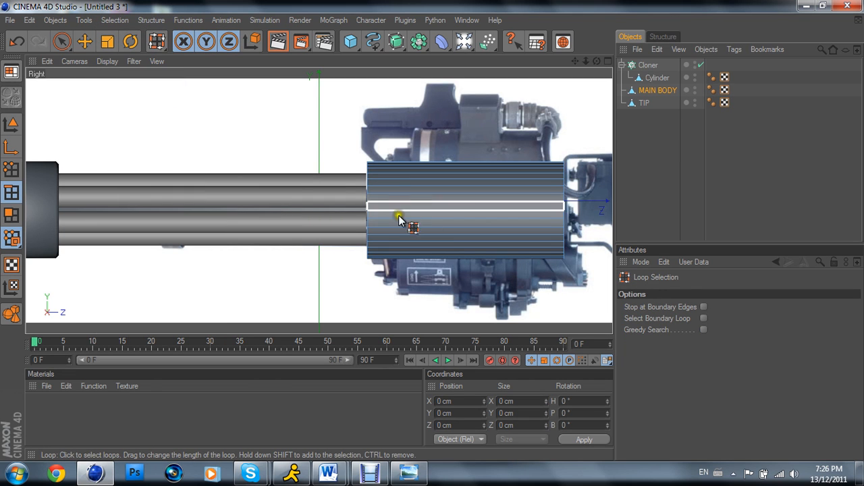
right_click(341, 320)
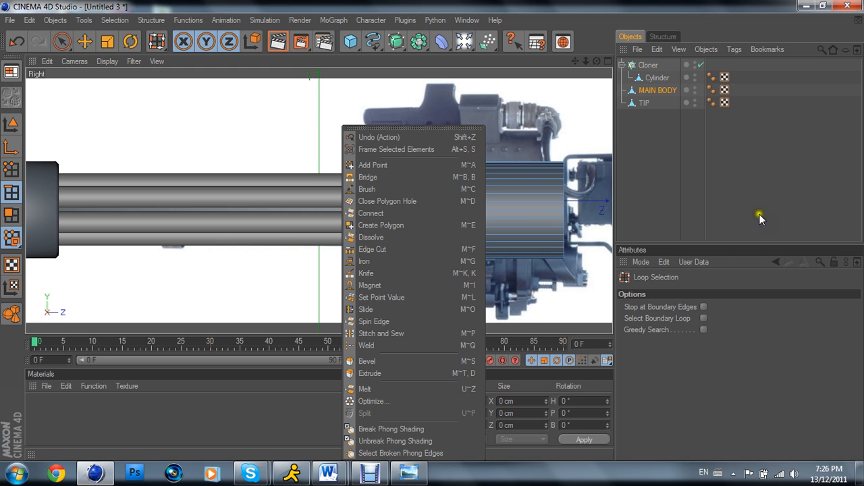
click(158, 25)
click(159, 25)
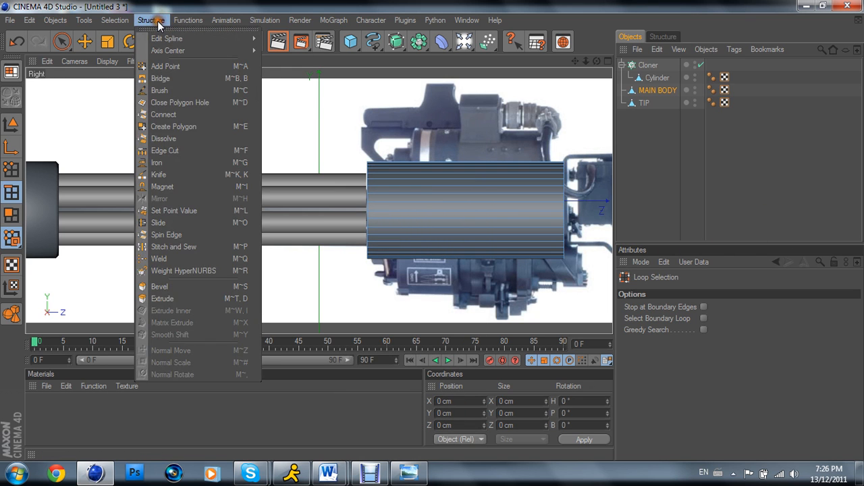
click(159, 21)
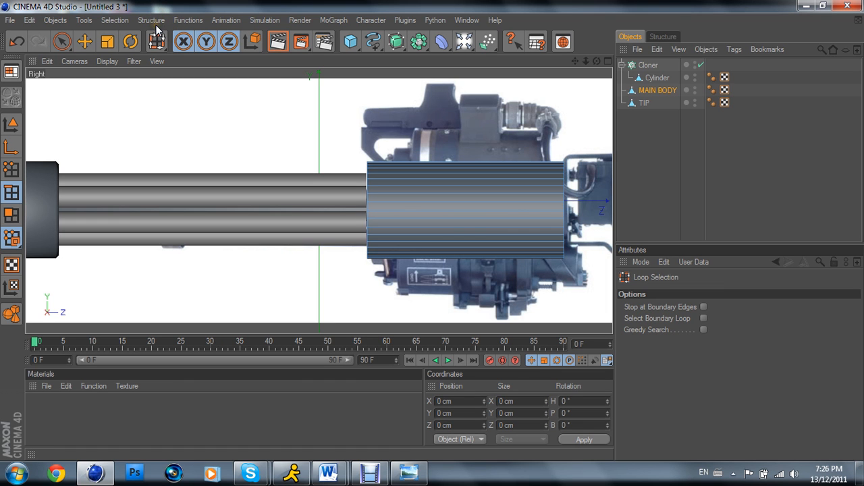
click(607, 61)
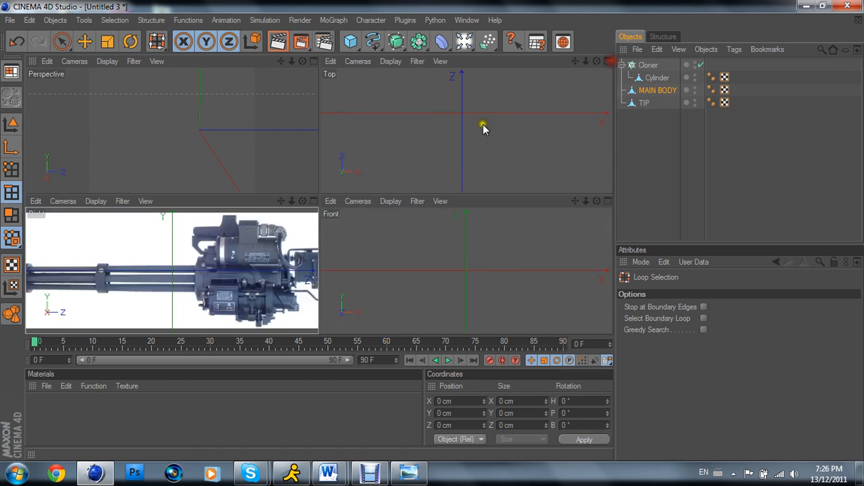
click(313, 62)
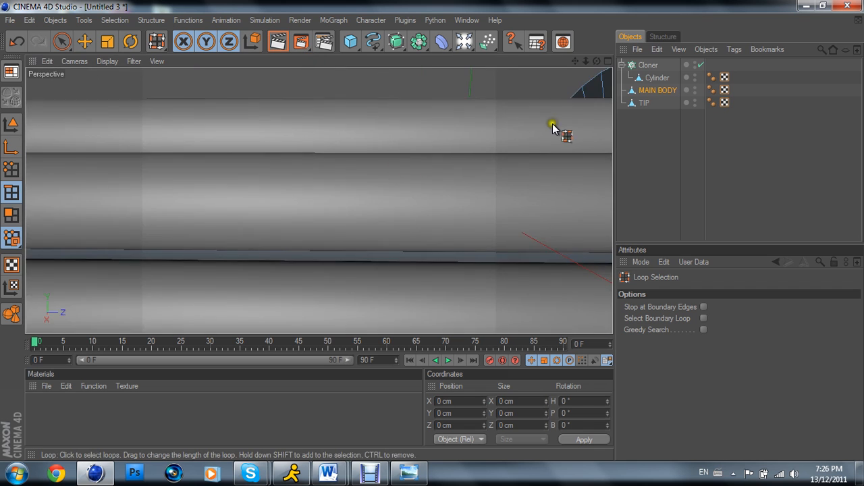
click(520, 206)
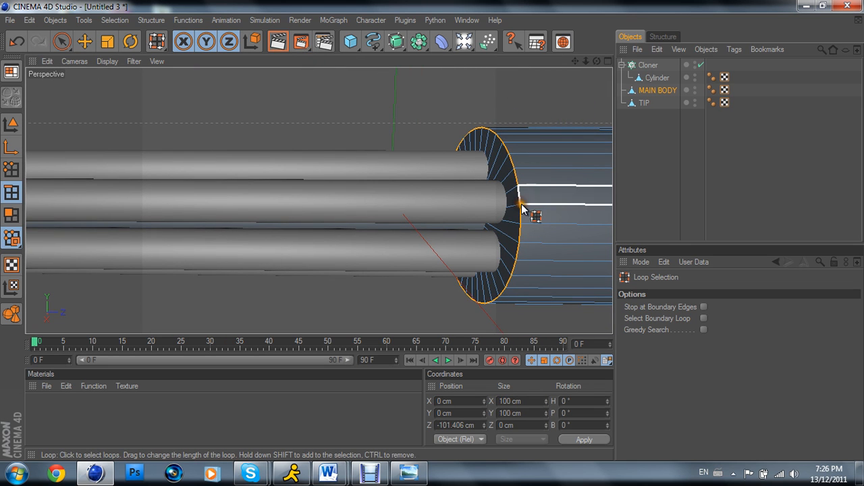
right_click(521, 204)
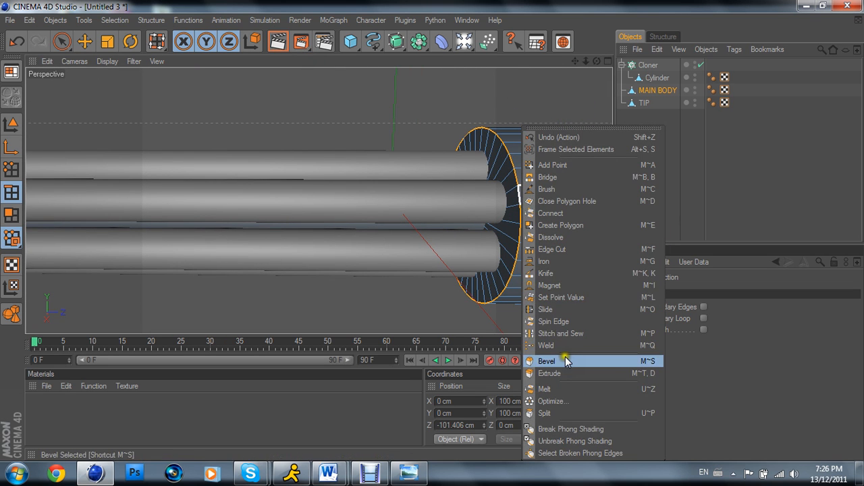
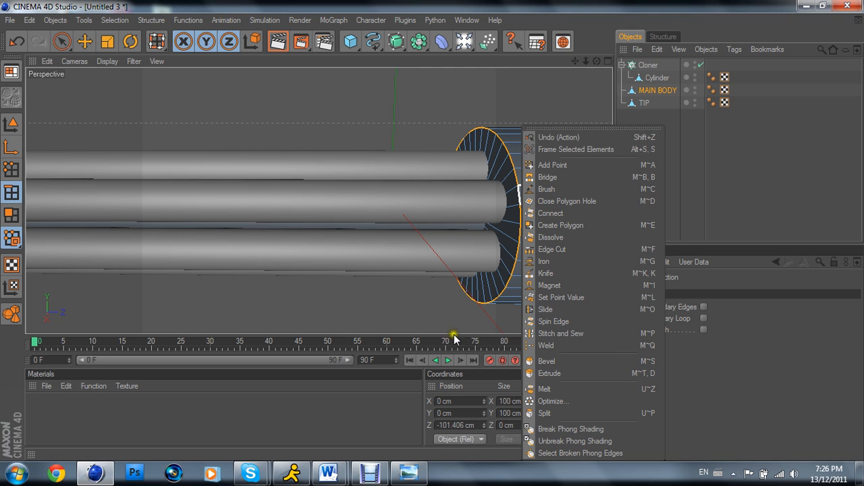
Step: Select all the cap polygons on the barrel-side end of MAIN BODY in polygon mode
click(12, 217)
key(u)
key(l)
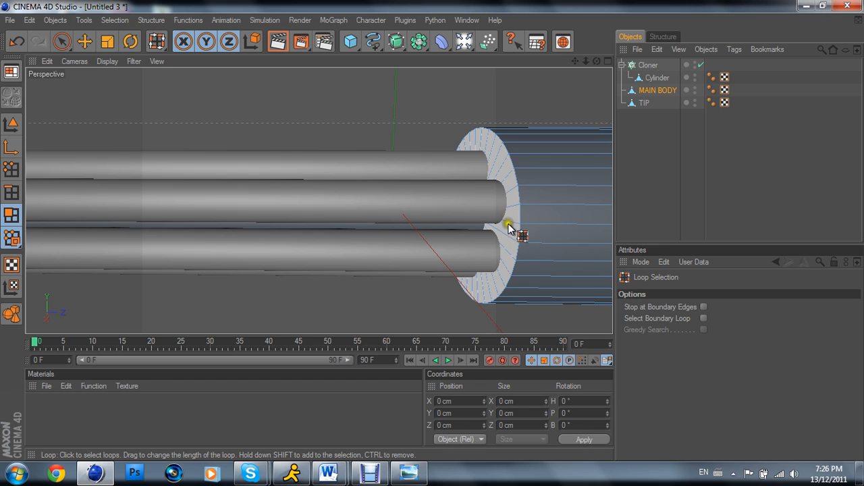
click(62, 41)
mouse_move(508, 213)
mouse_down()
mouse_move(510, 241)
mouse_move(468, 254)
mouse_move(475, 186)
mouse_move(508, 207)
mouse_move(512, 201)
mouse_up()
Step: Inset the selected cap polygons of MAIN BODY with Extrude Inner to about 91 cm across
right_click(516, 251)
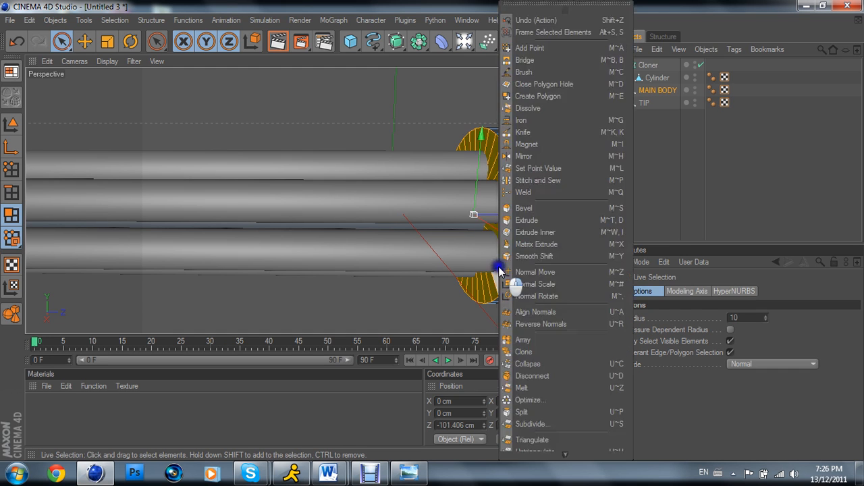
click(547, 232)
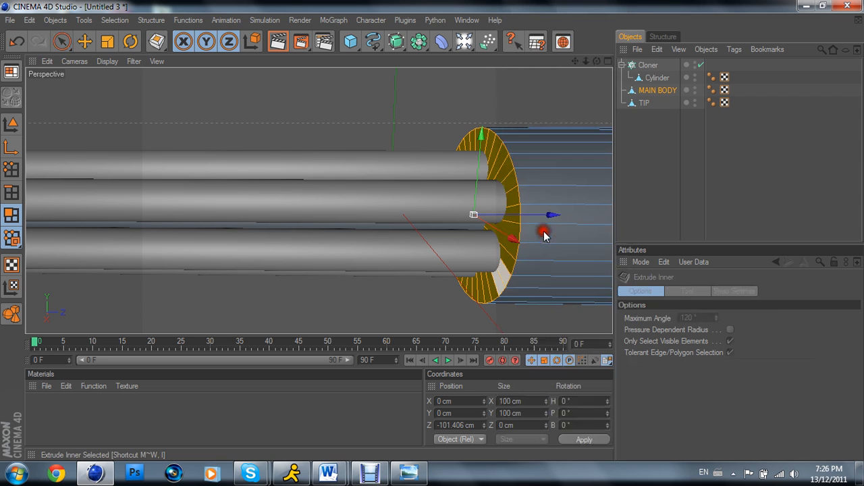
drag(432, 230, 432, 230)
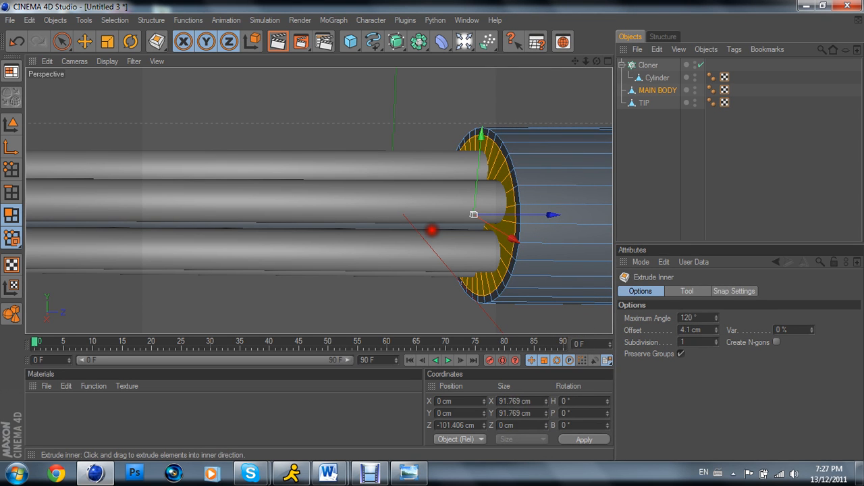
Step: Extrude the inset cap polygons of MAIN BODY outward along the barrels by about 3.9 cm
right_click(527, 329)
click(574, 221)
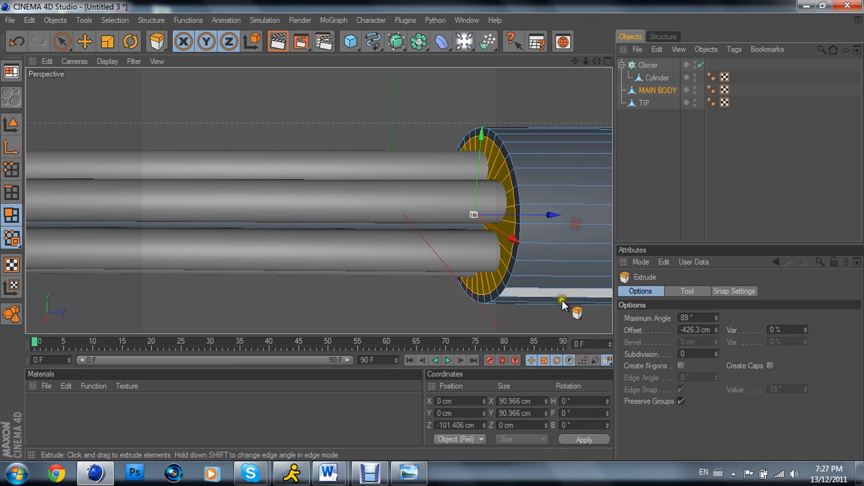
drag(432, 230, 432, 231)
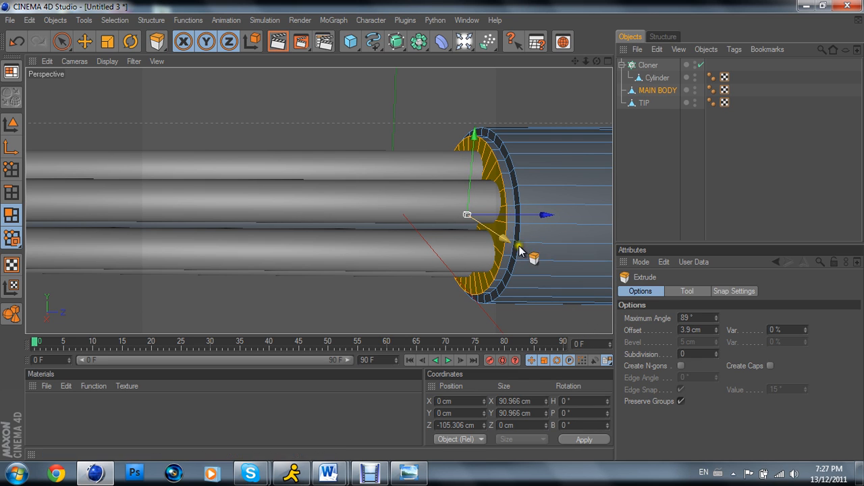
drag(601, 62, 597, 61)
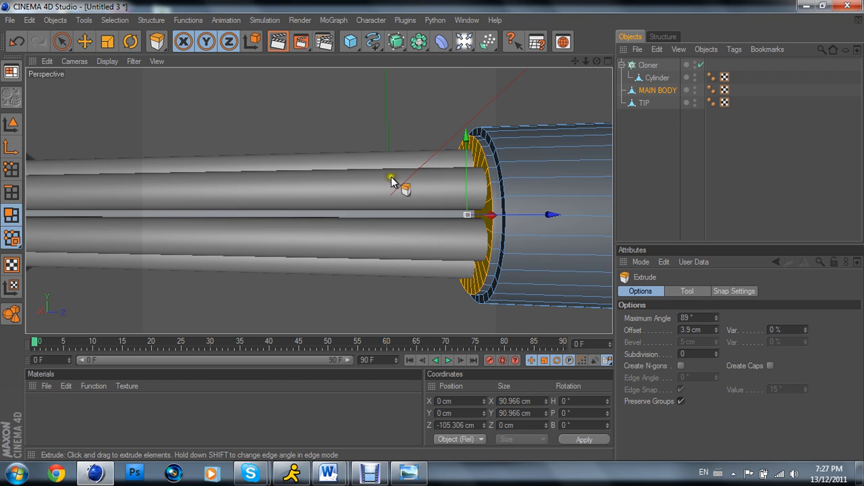
scroll(369, 172, down, 4)
scroll(360, 138, down, 4)
scroll(351, 127, up, 8)
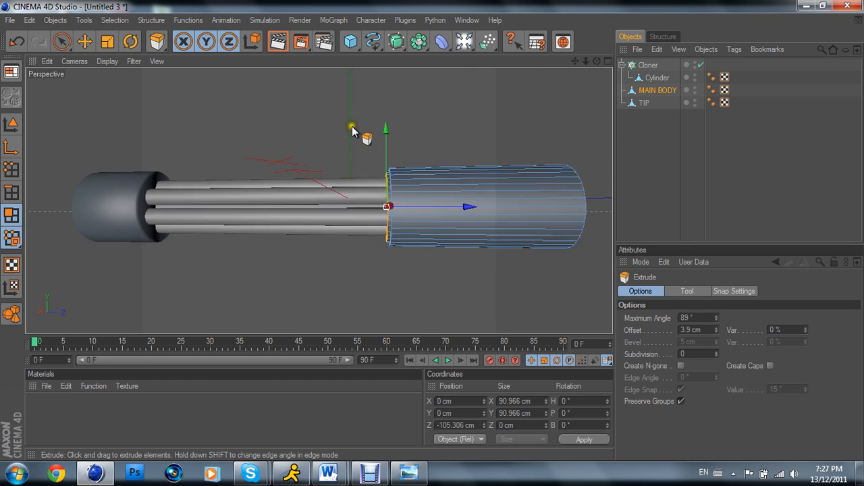
right_click(443, 307)
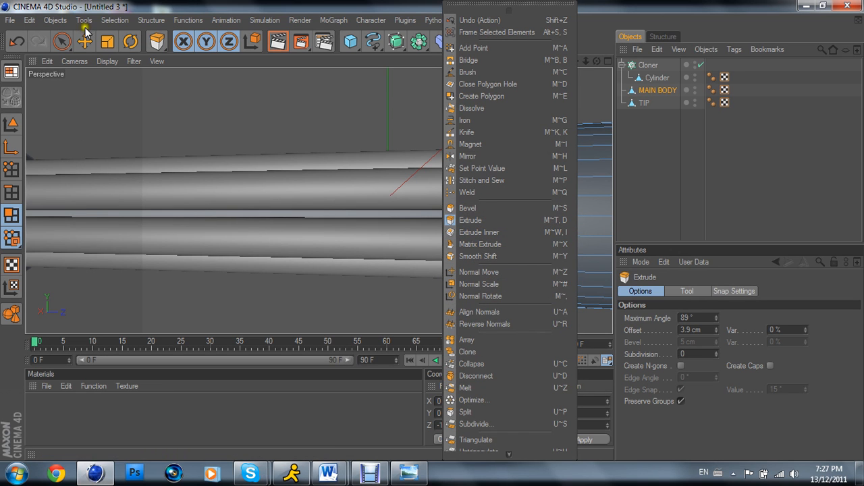
Step: Loop-select the outer rim edges and the raised cap's front edges on MAIN BODY's barrel-side end in edge mode
click(105, 20)
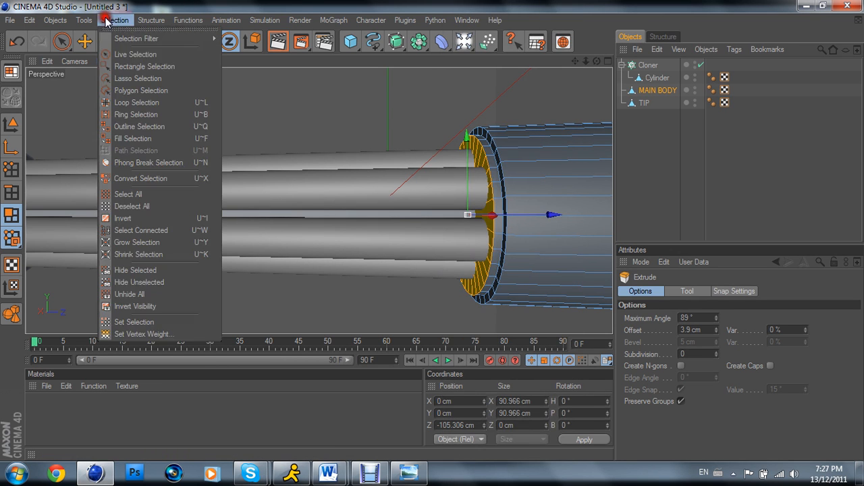
click(134, 101)
click(12, 193)
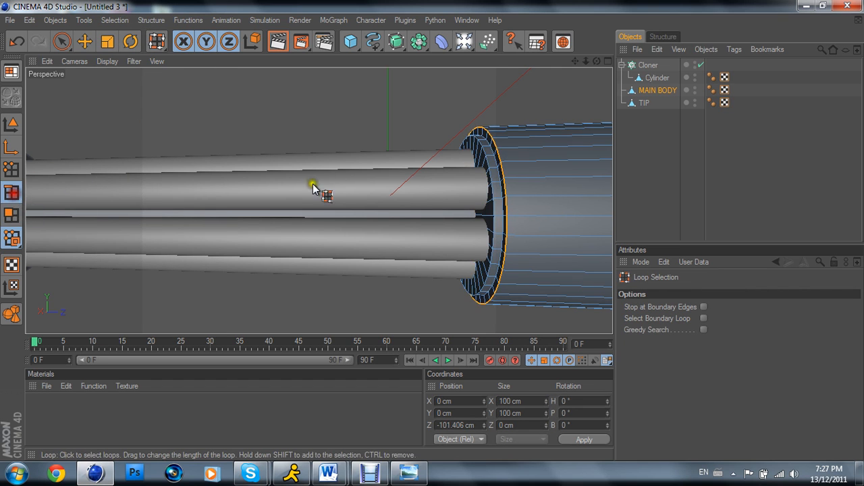
click(498, 217)
Step: Bevel the selected edge loops of MAIN BODY with a linear inner offset of about 3.8 cm and deselect the object
right_click(435, 330)
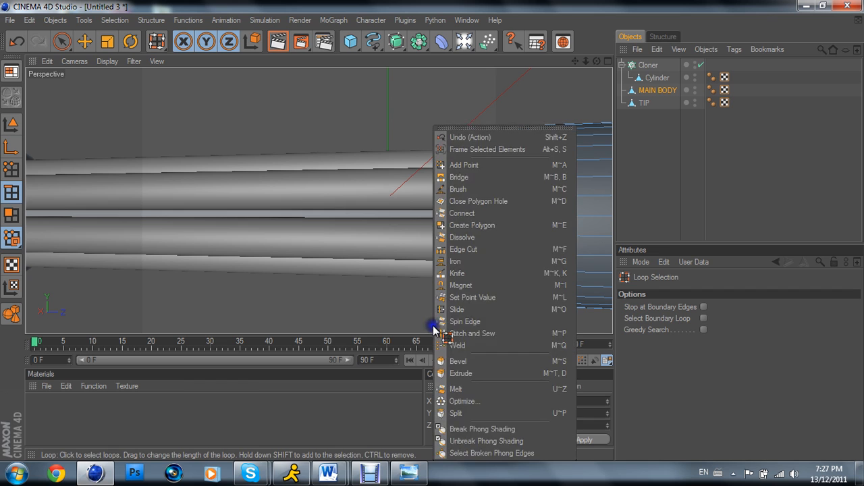
click(481, 358)
drag(432, 230, 465, 327)
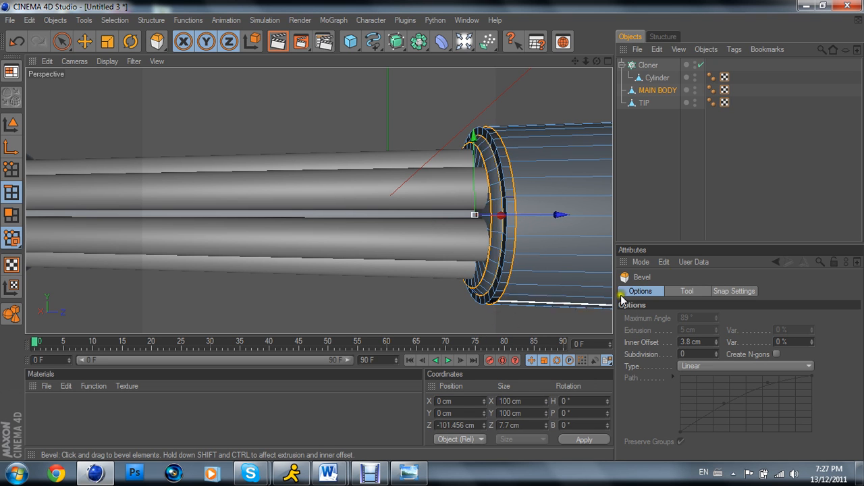
click(663, 223)
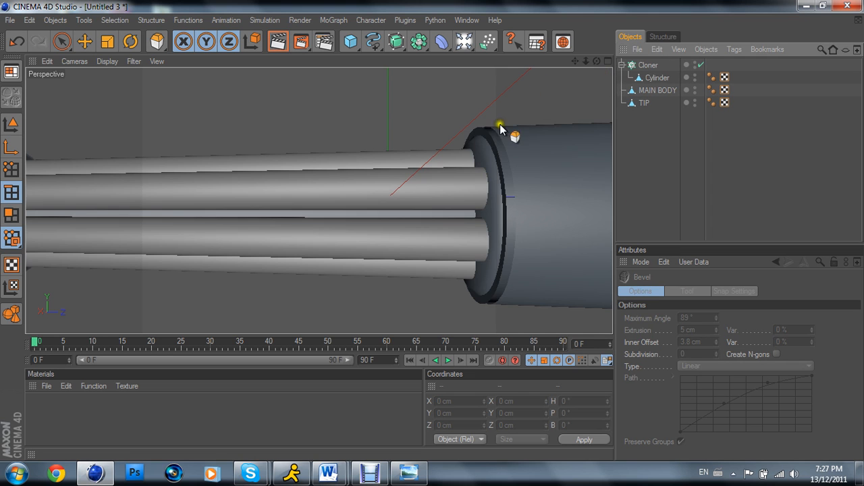
Step: Examine the bevelled barrel-side end of MAIN BODY and the overall gun in the Perspective view
scroll(498, 125, down, 6)
scroll(451, 122, up, 4)
scroll(428, 106, down, 2)
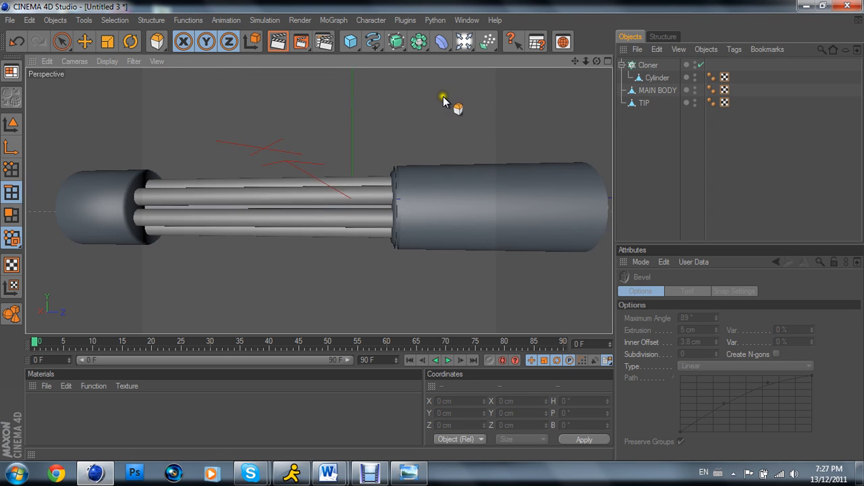
scroll(440, 101, up, 3)
key(alt+Tab)
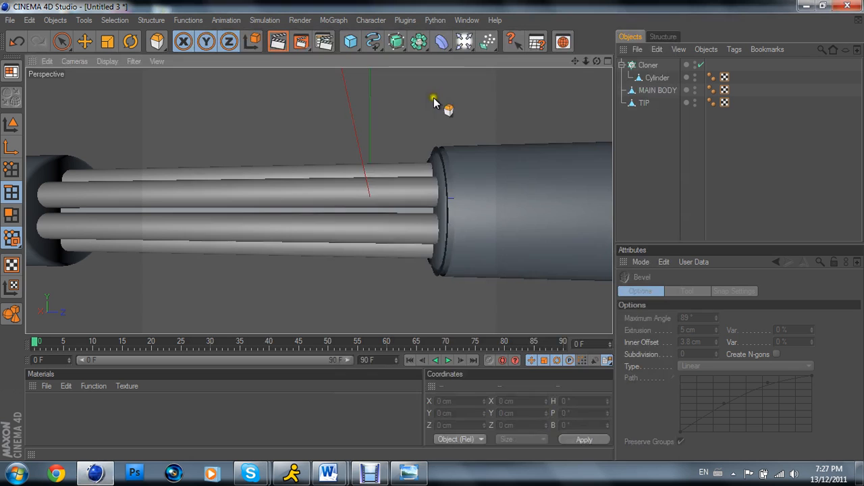
key(alt+Tab)
mouse_move(428, 230)
mouse_down()
mouse_move(465, 229)
mouse_move(429, 229)
mouse_up()
scroll(541, 177, down, 3)
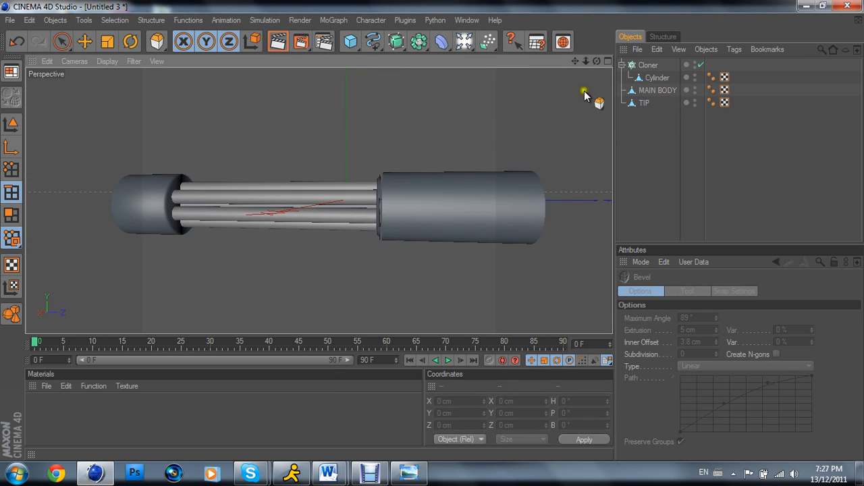
Step: Temporarily hide the Cloner, MAIN BODY and TIP in the Right view to examine the reference image's body and rear handle
click(607, 61)
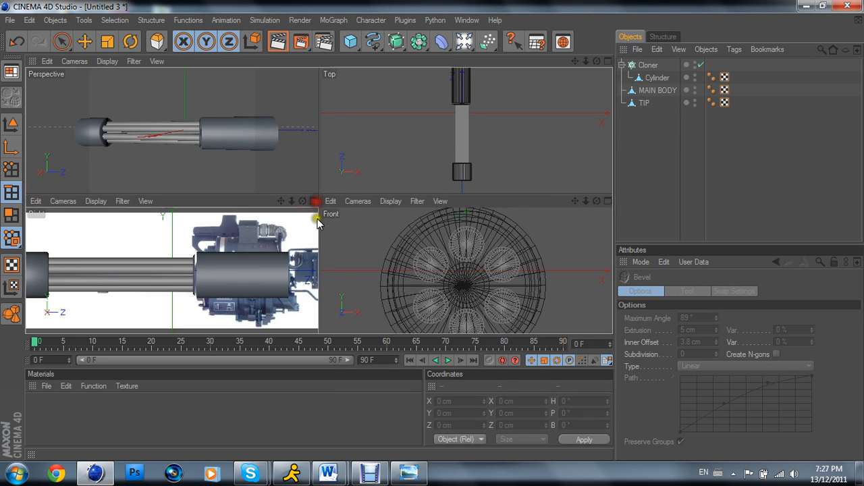
click(313, 201)
click(698, 66)
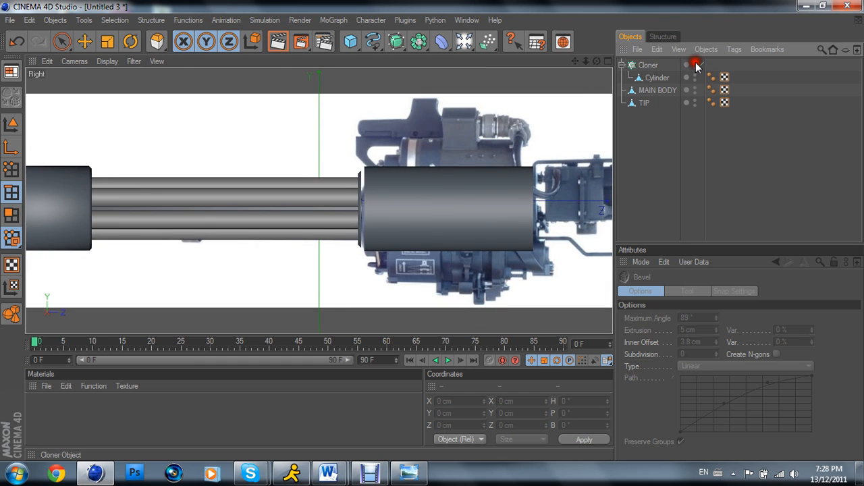
click(698, 65)
click(698, 65)
click(697, 65)
drag(696, 67, 694, 112)
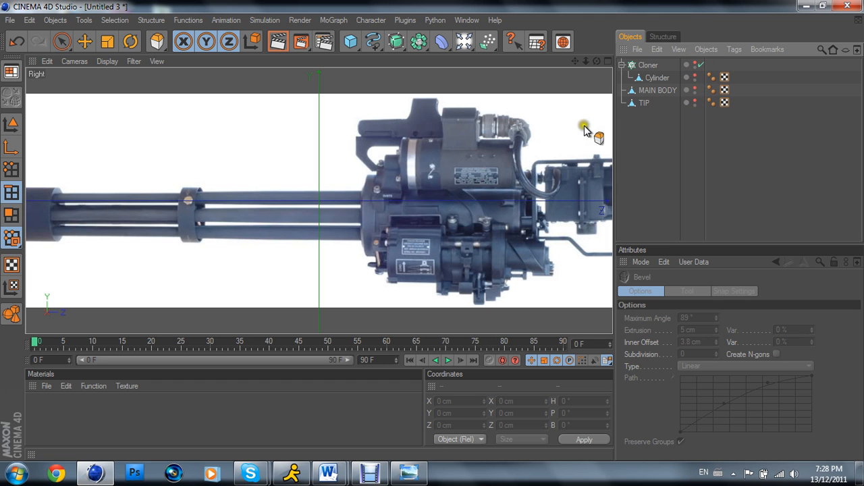
drag(577, 59, 592, 78)
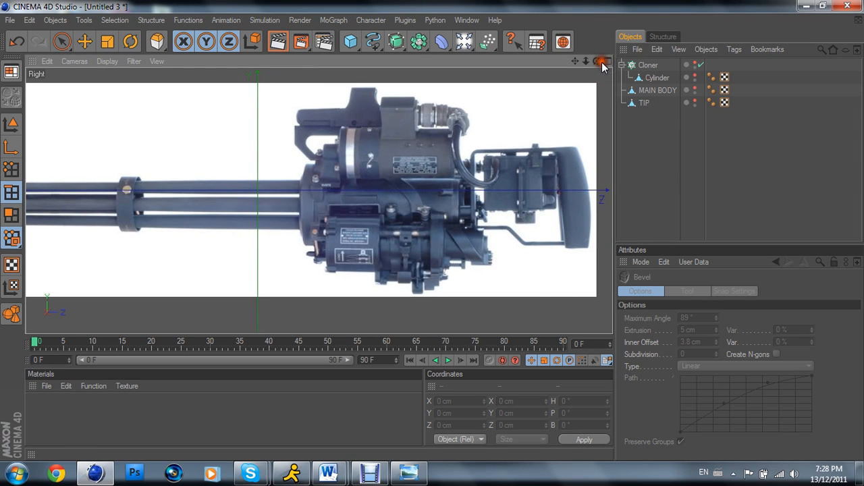
drag(694, 65, 691, 108)
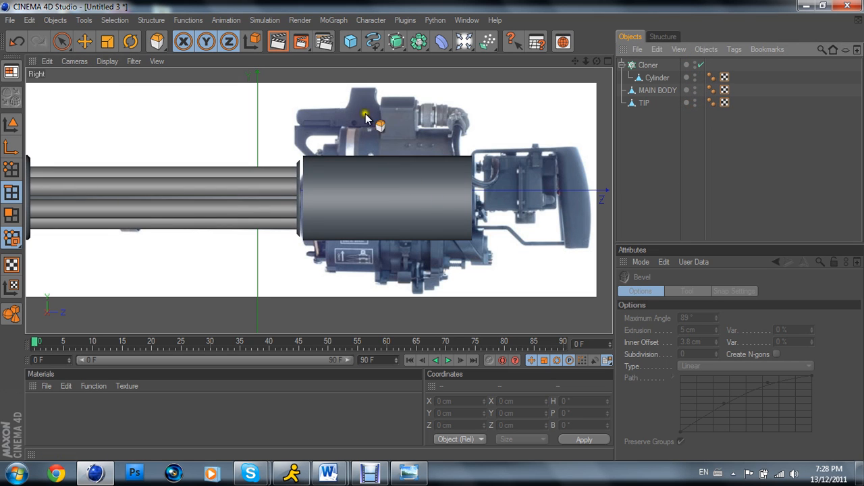
Step: Add a 200 cm cube and move it along Z to the rear end of MAIN BODY
click(649, 66)
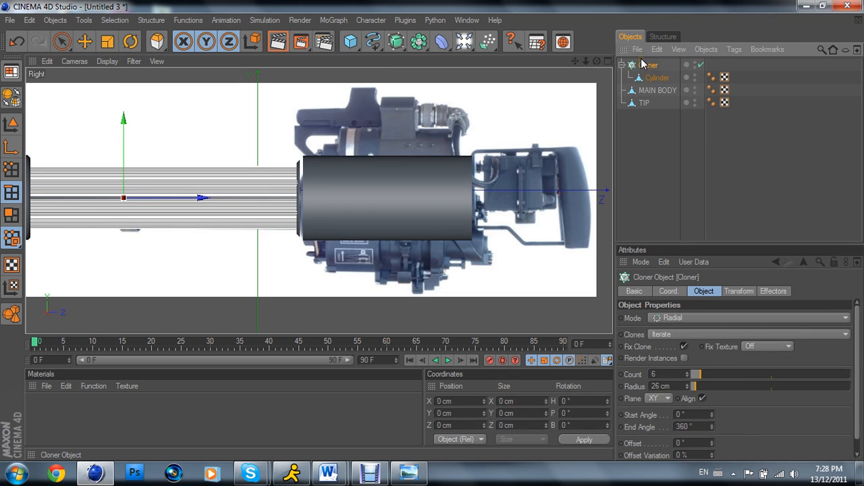
click(350, 42)
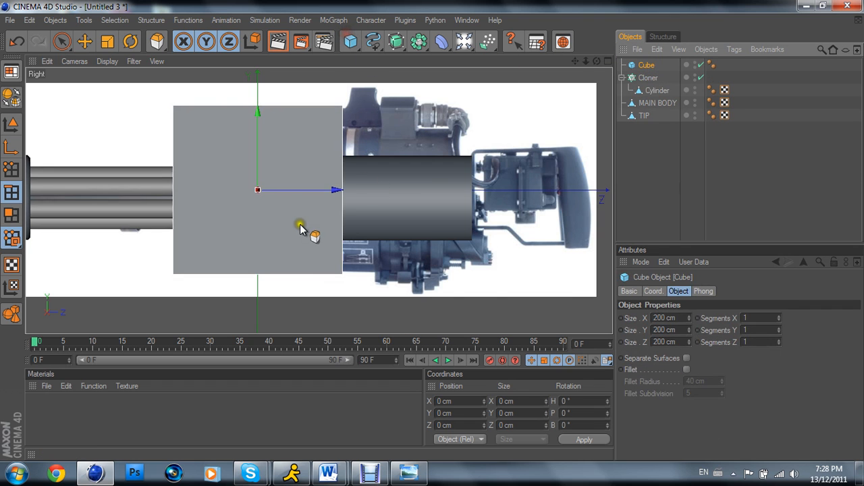
drag(331, 195, 636, 190)
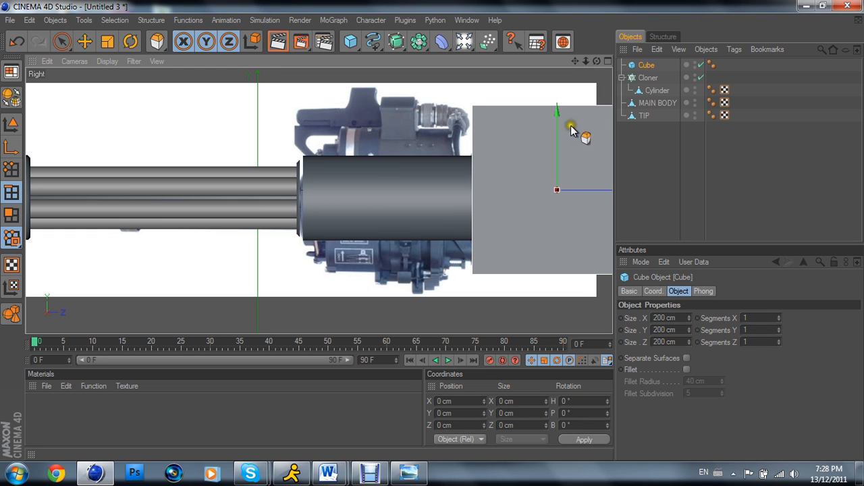
scroll(473, 170, down, 4)
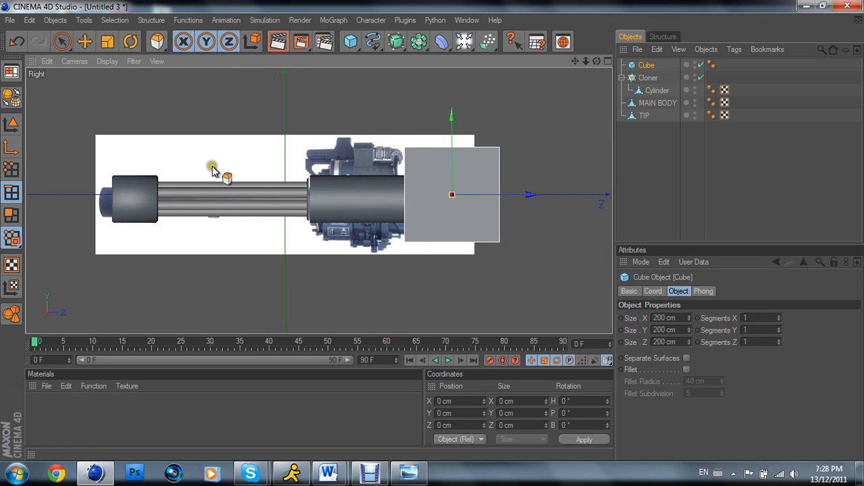
scroll(453, 160, up, 1)
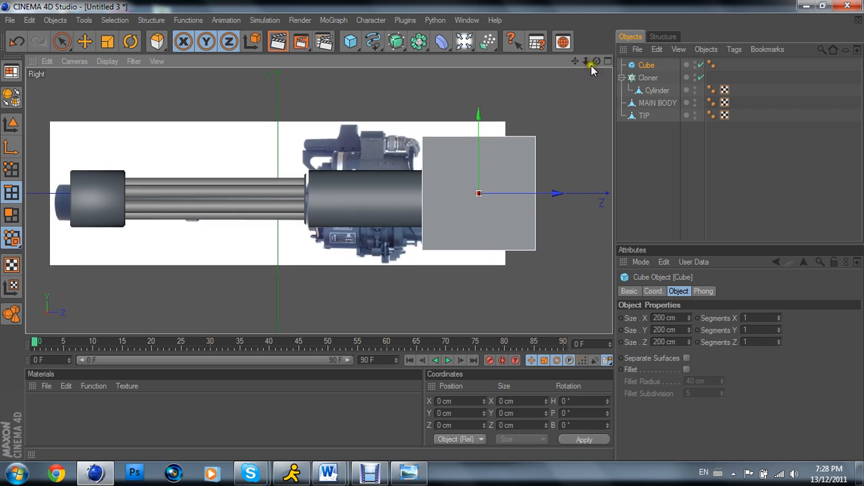
Step: Check the cube against the gun in the Perspective view and delete it
click(606, 62)
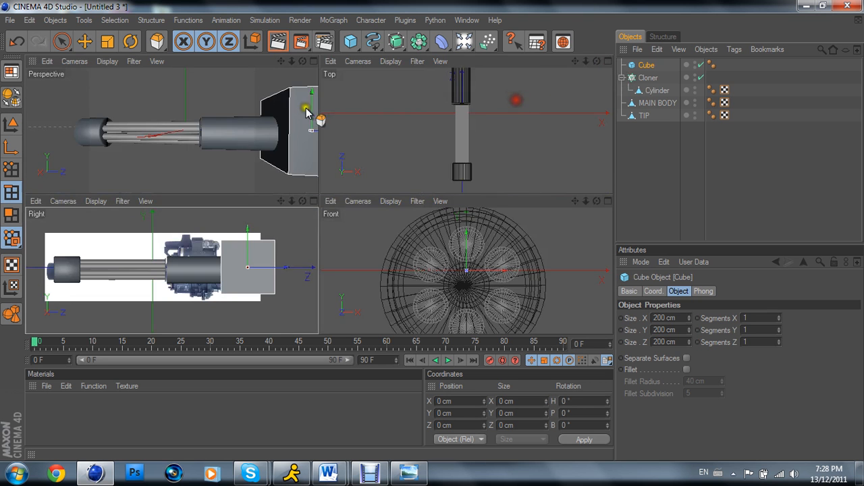
click(314, 60)
scroll(295, 158, down, 3)
scroll(276, 173, up, 6)
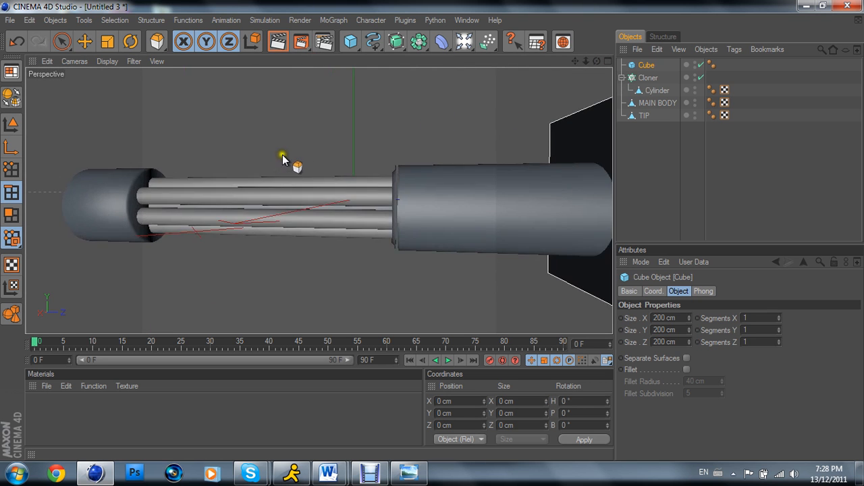
scroll(511, 218, down, 3)
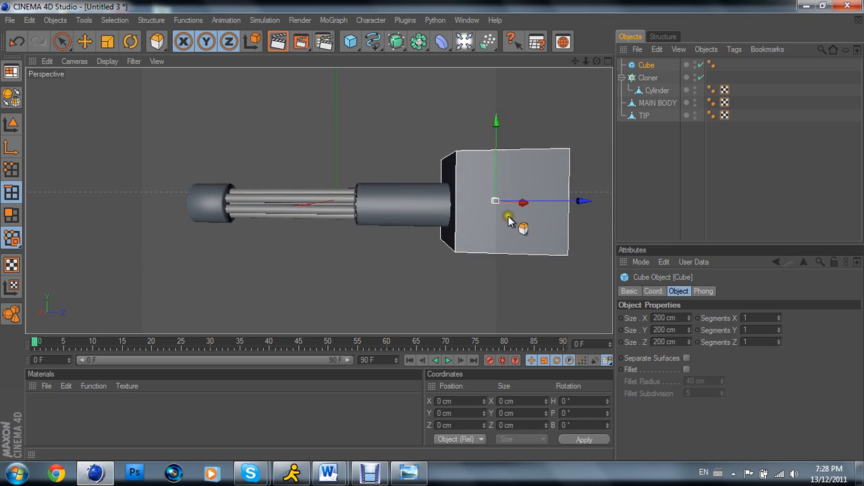
scroll(488, 160, down, 2)
scroll(501, 104, up, 2)
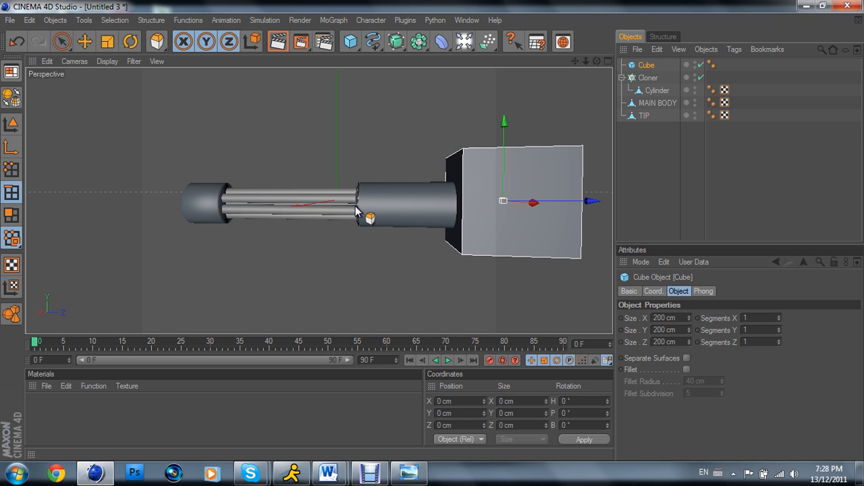
click(645, 65)
key(Delete)
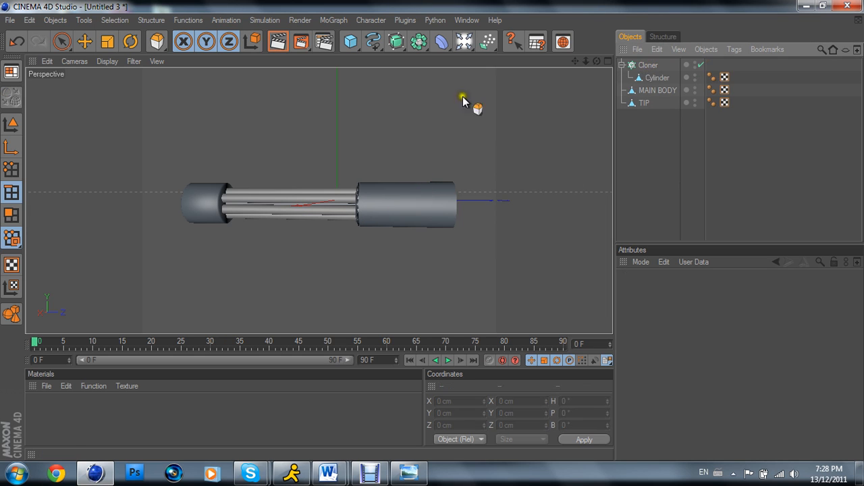
Step: Select MAIN BODY in the Perspective view and switch to polygon mode
scroll(375, 230, up, 3)
click(652, 89)
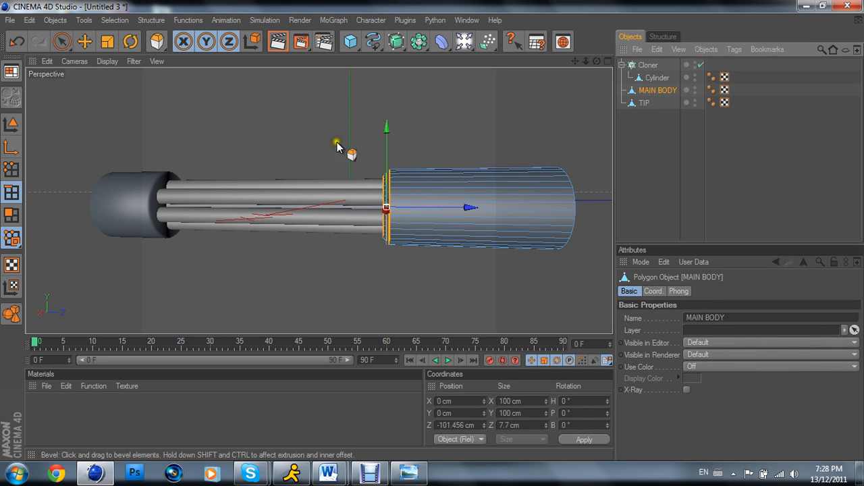
click(11, 123)
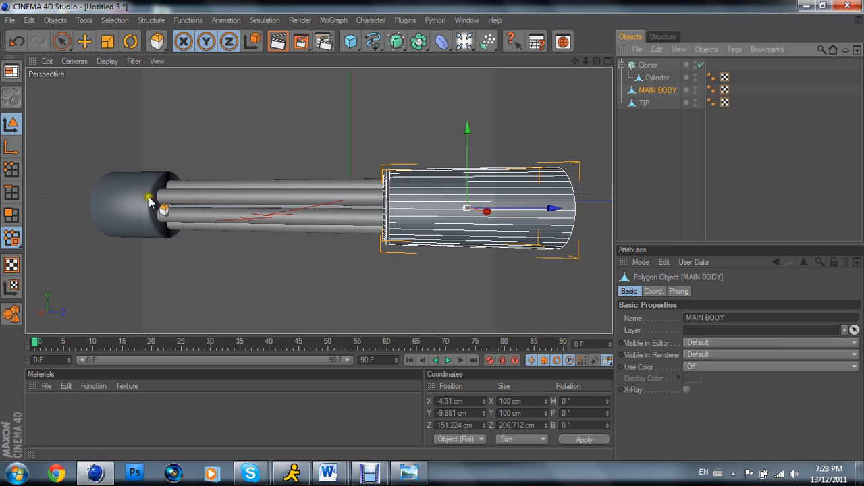
click(11, 215)
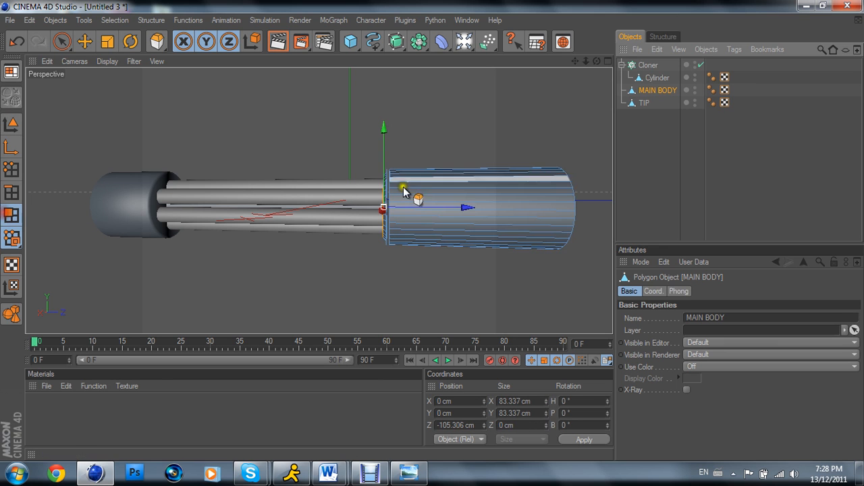
Step: Add a cylinder at the barrel Cloner's centre in the Right view, placed outside the Cloner in the object hierarchy, and select it
click(607, 61)
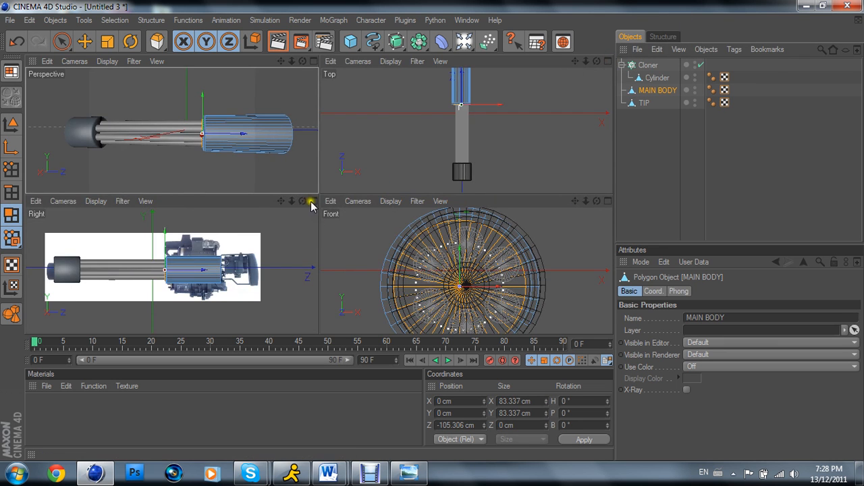
click(314, 201)
click(665, 80)
click(648, 65)
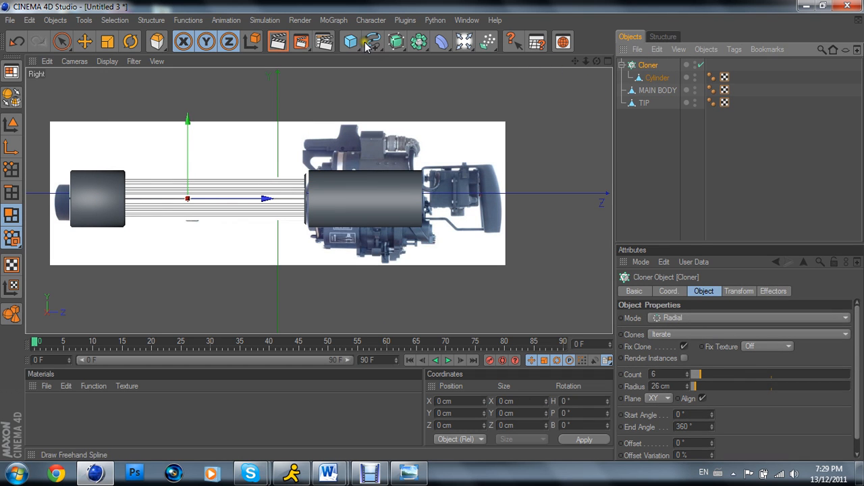
drag(356, 40, 600, 63)
drag(657, 82, 652, 67)
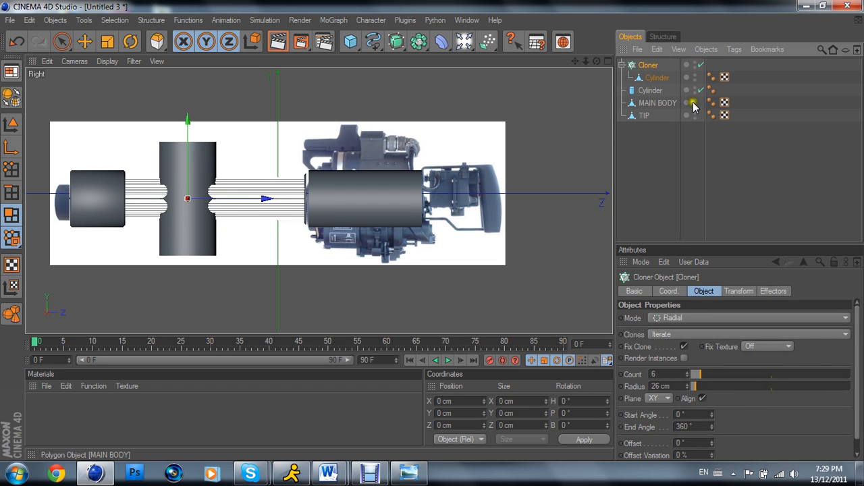
click(663, 79)
click(652, 91)
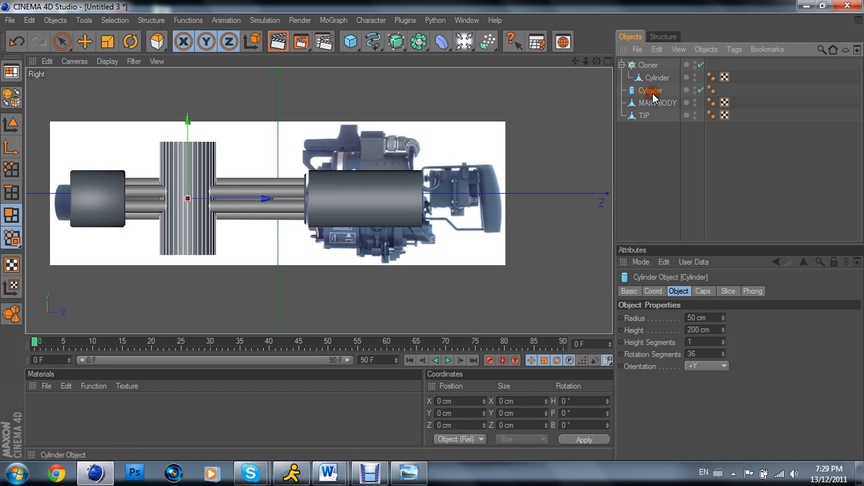
click(657, 103)
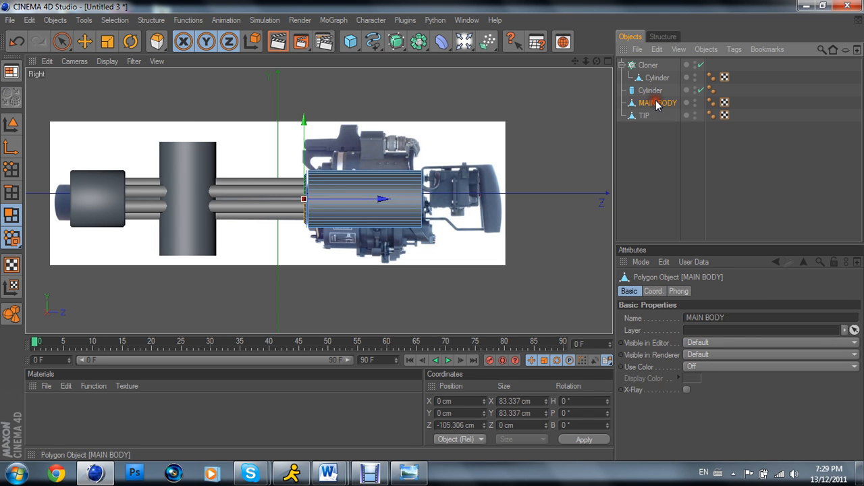
click(637, 164)
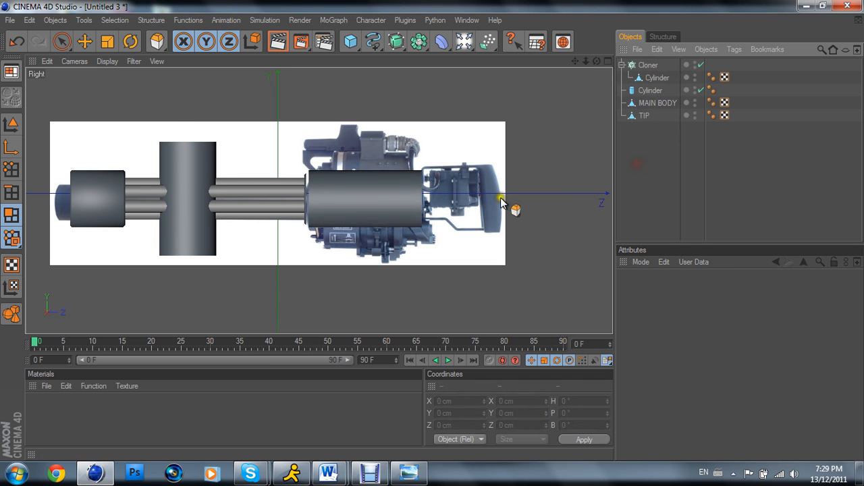
scroll(395, 217, up, 6)
scroll(396, 214, down, 6)
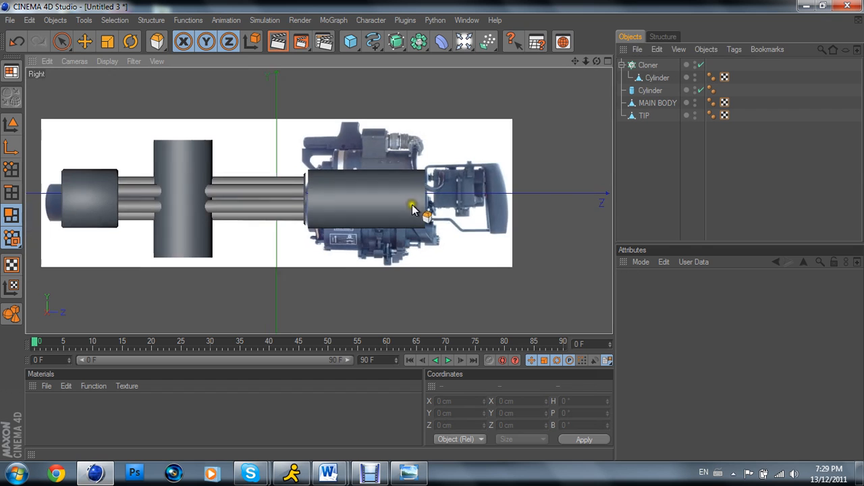
click(683, 175)
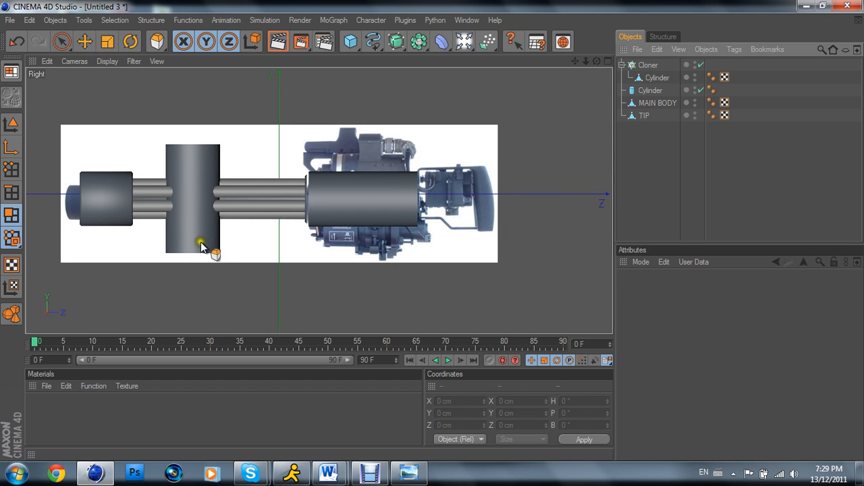
click(652, 90)
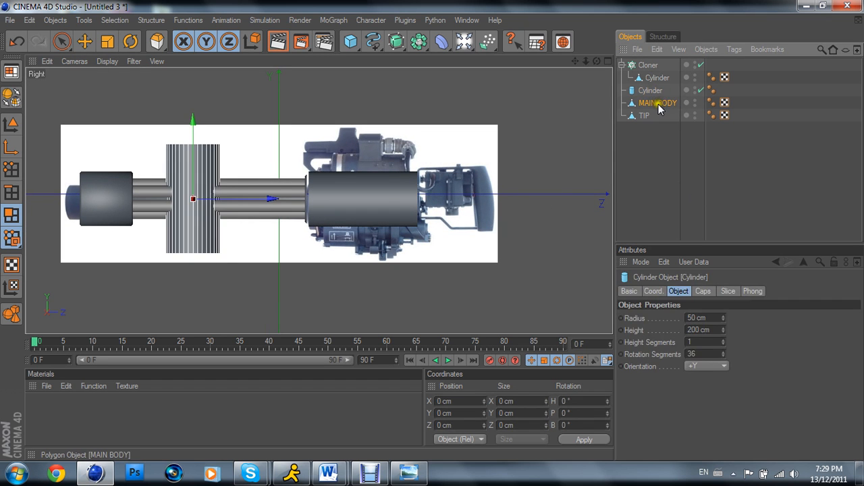
Step: Orient the new cylinder along +Z and move it directly above MAIN BODY, to about Y 87 cm and Z 150 cm
click(658, 103)
click(651, 90)
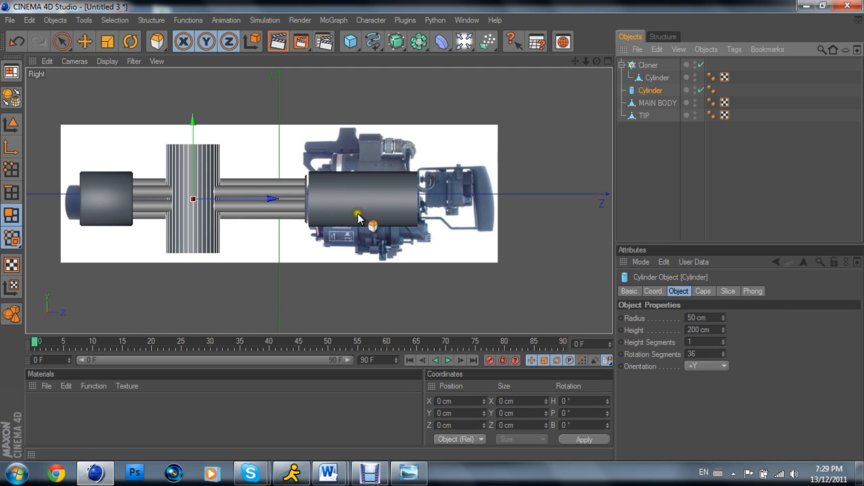
click(709, 372)
click(698, 425)
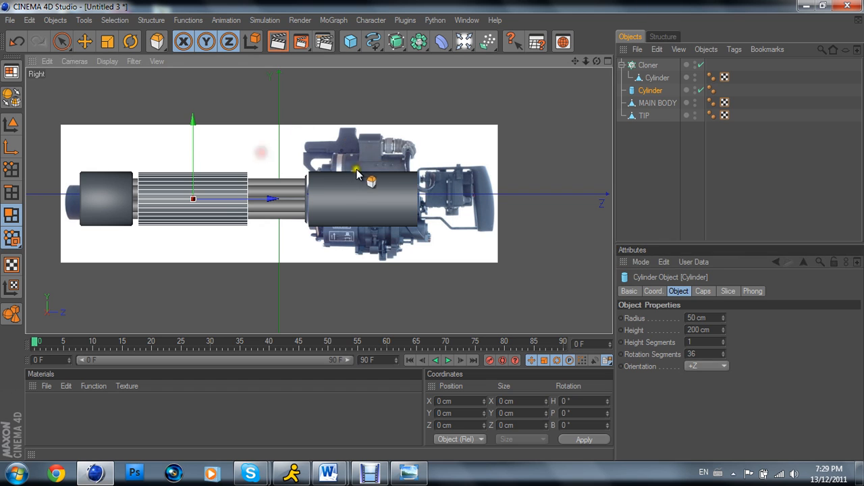
click(61, 41)
drag(246, 199, 415, 198)
drag(363, 152, 359, 174)
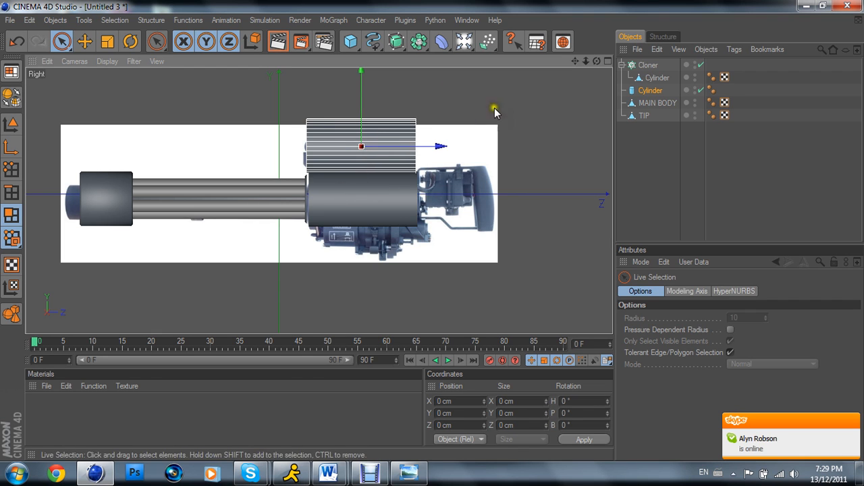
Step: Set the cylinder's radius to 35 cm in model mode and lower it onto the top of MAIN BODY, at about Y 74 cm
click(10, 124)
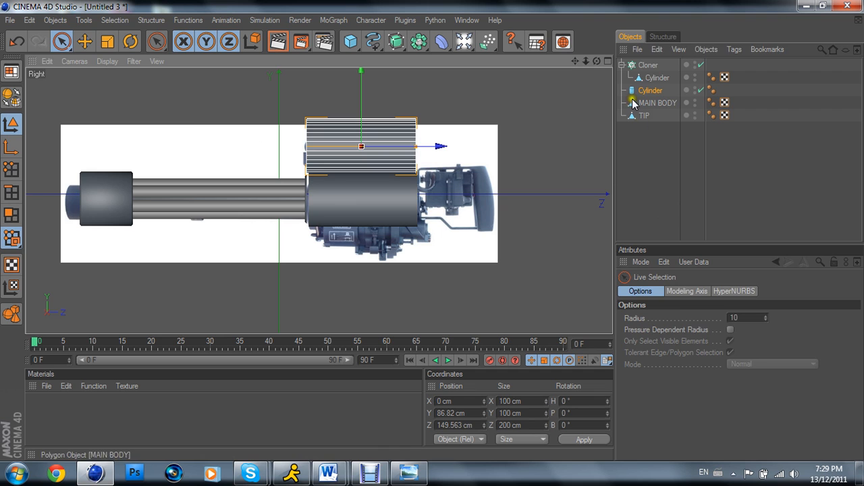
click(652, 78)
click(653, 91)
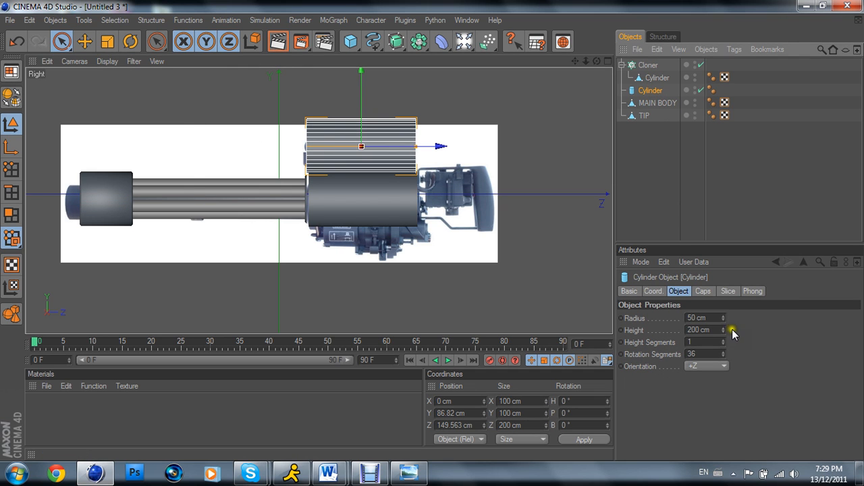
drag(723, 323, 723, 322)
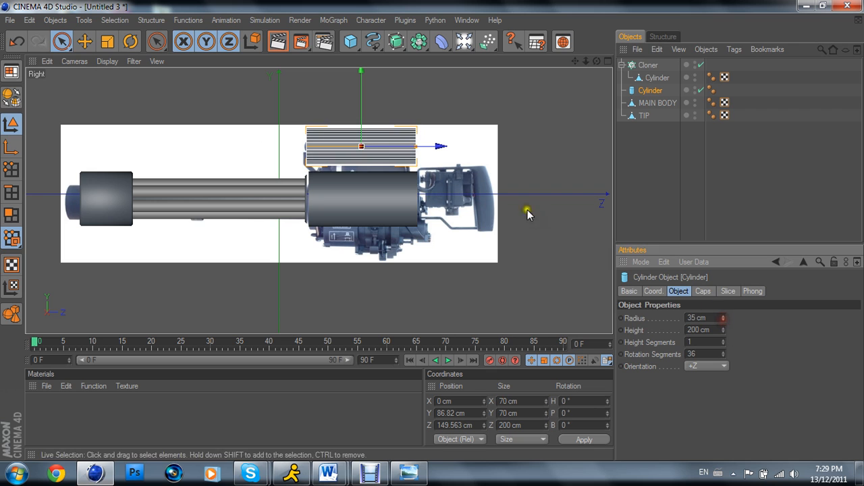
click(86, 42)
drag(361, 108, 361, 79)
drag(362, 118, 362, 153)
drag(363, 108, 363, 108)
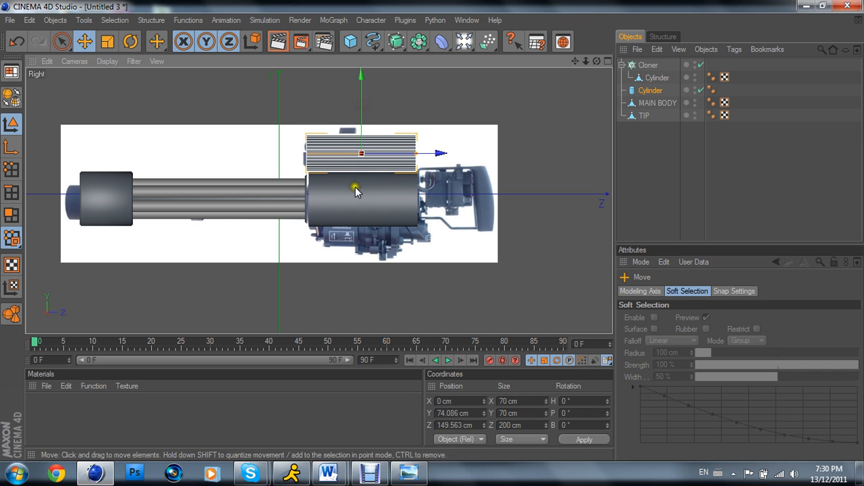
Step: Examine how the cylinder sits on MAIN BODY in the Perspective, Front and Top views
click(607, 61)
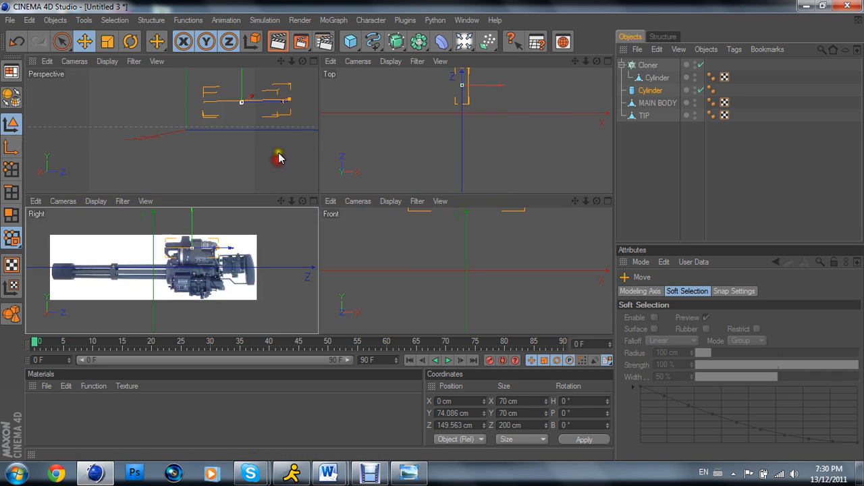
click(316, 62)
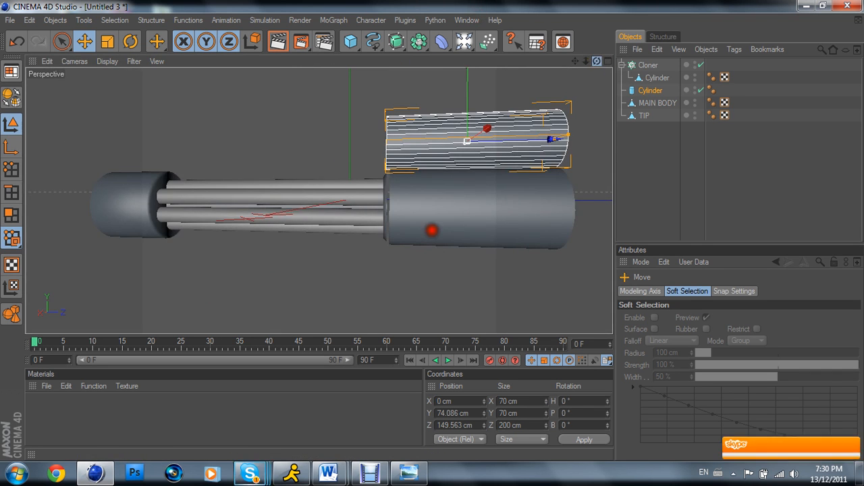
drag(432, 230, 413, 225)
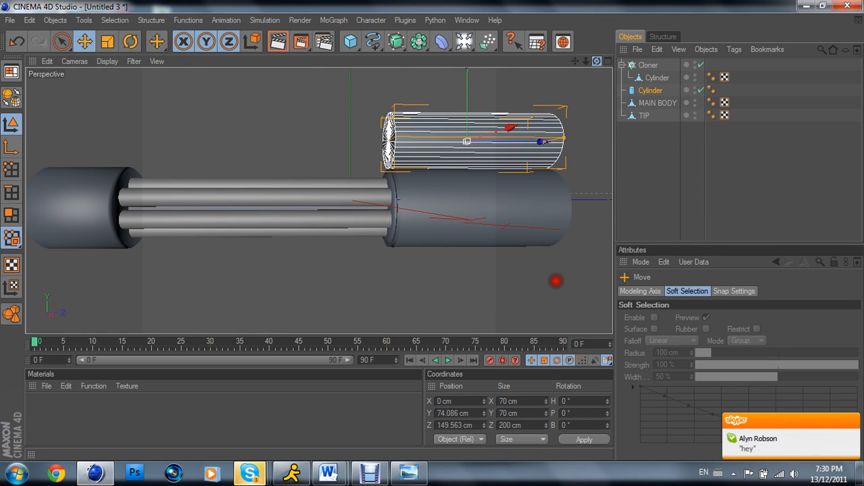
drag(713, 483, 610, 390)
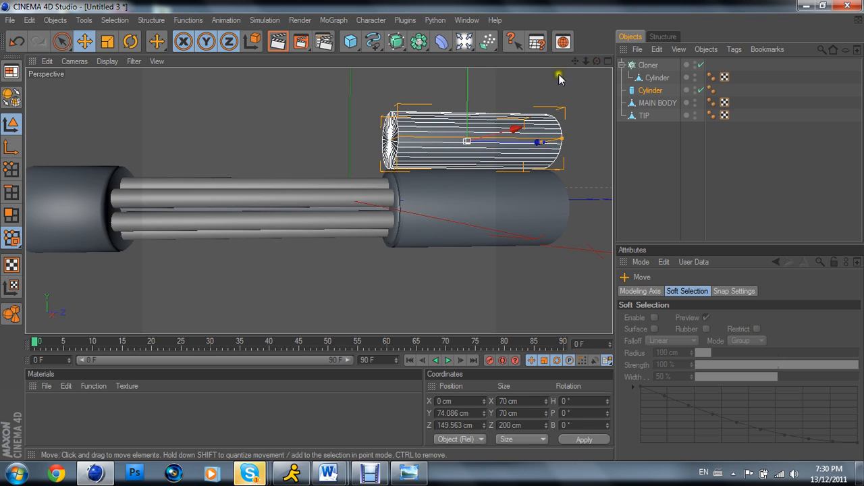
click(608, 60)
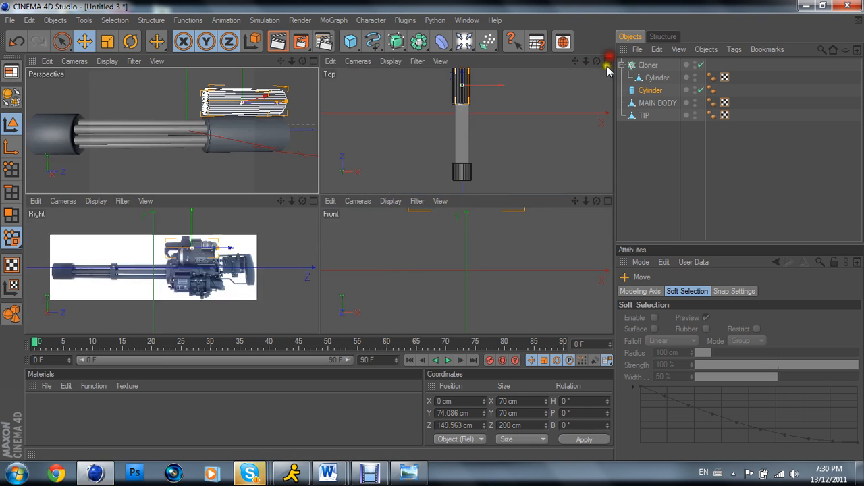
click(607, 200)
scroll(490, 243, down, 5)
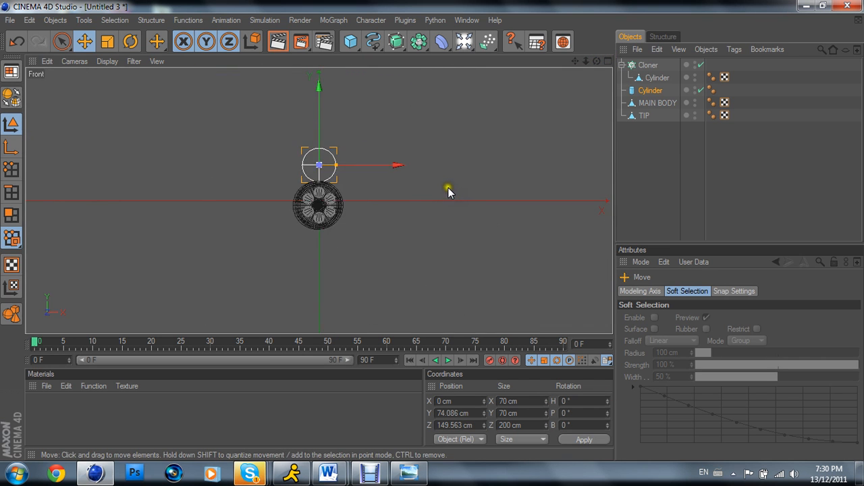
scroll(448, 188, up, 3)
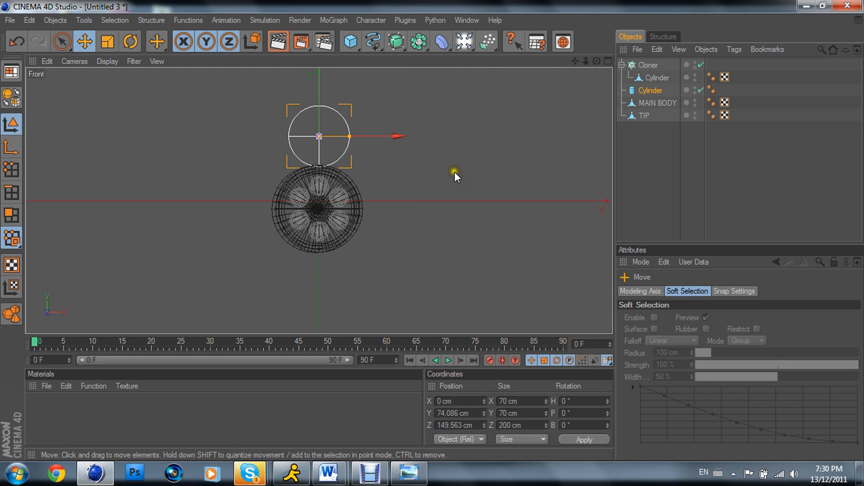
scroll(455, 165, up, 3)
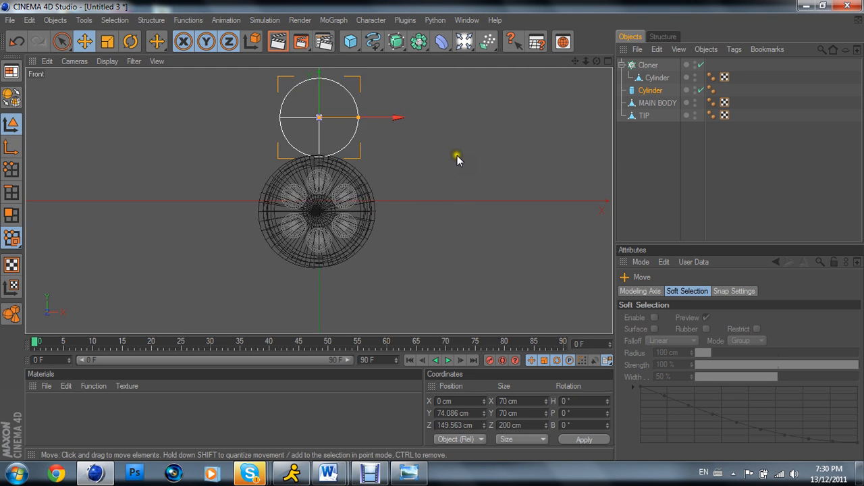
click(608, 62)
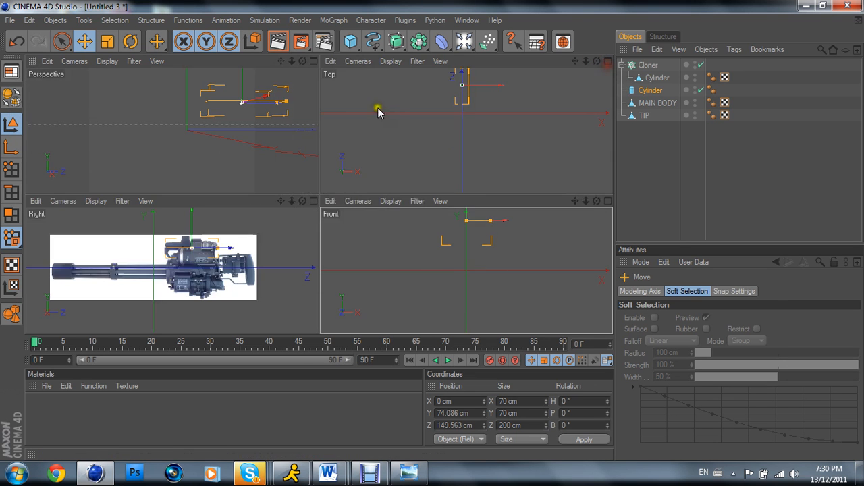
click(608, 61)
scroll(405, 135, down, 2)
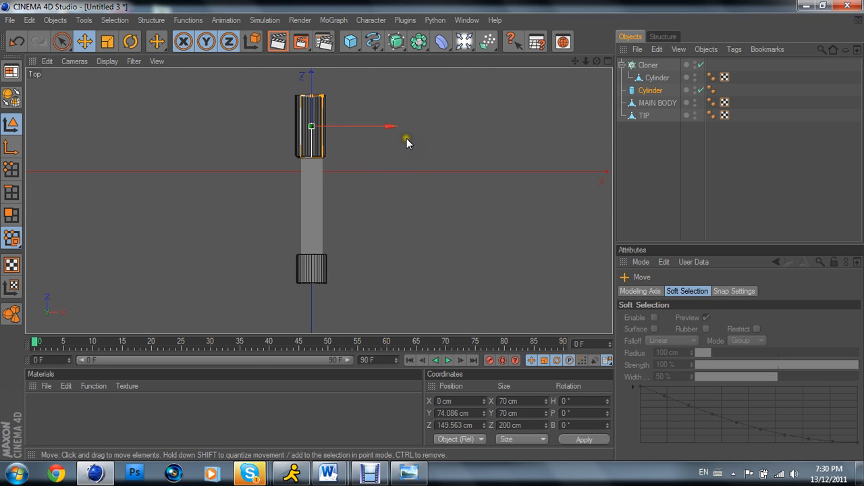
click(610, 61)
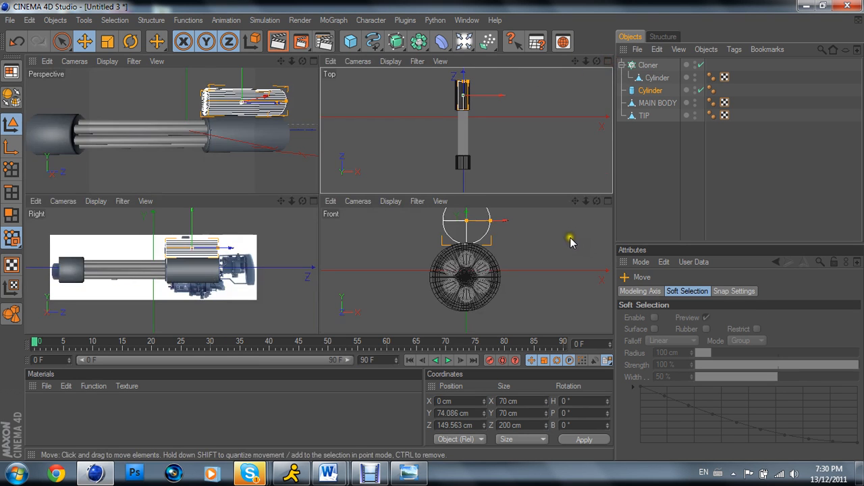
Step: Shift the cylinder sideways and down against MAIN BODY in the Front view, to about X 46 cm and Y 61 cm
click(609, 203)
click(343, 112)
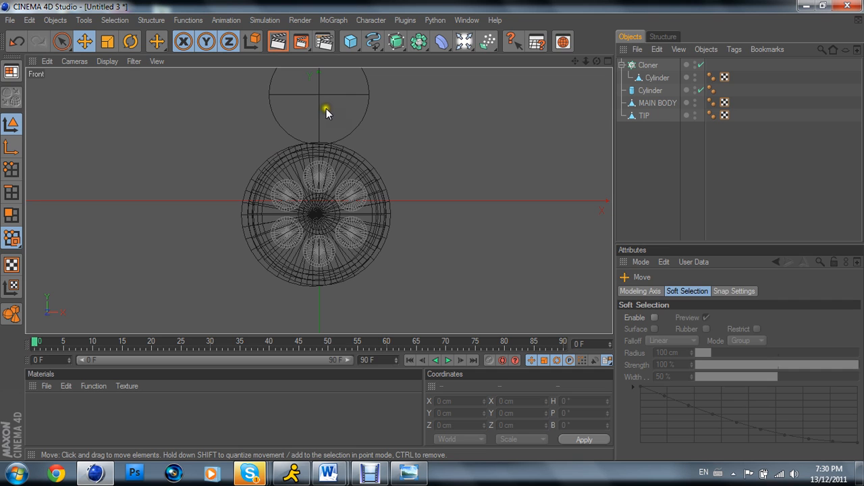
click(321, 110)
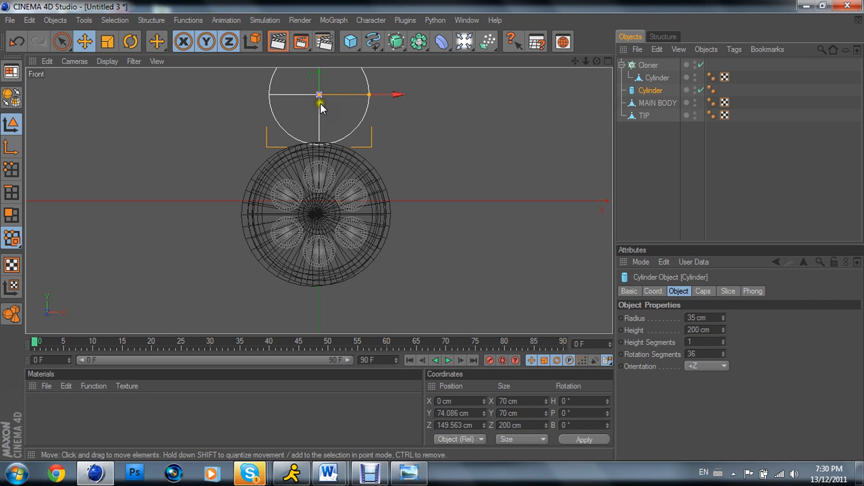
drag(320, 94, 386, 113)
drag(431, 231, 430, 230)
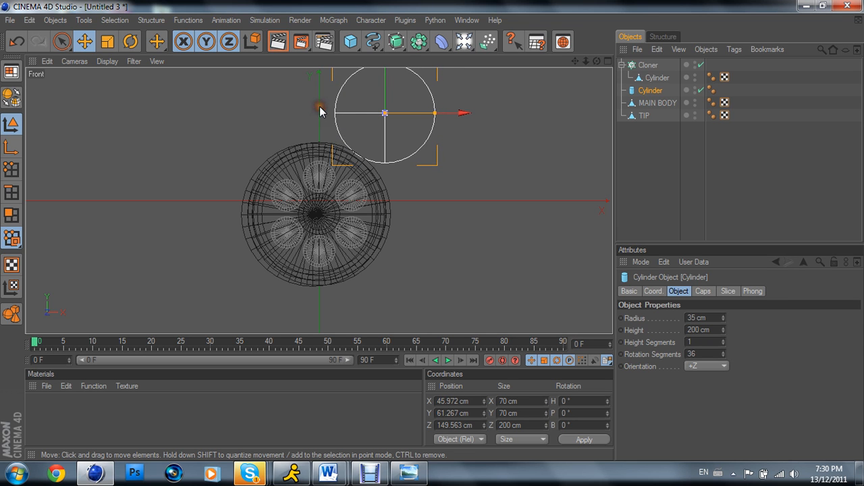
Step: Make the offset cylinder editable in the Perspective view and optimize its mesh
click(608, 60)
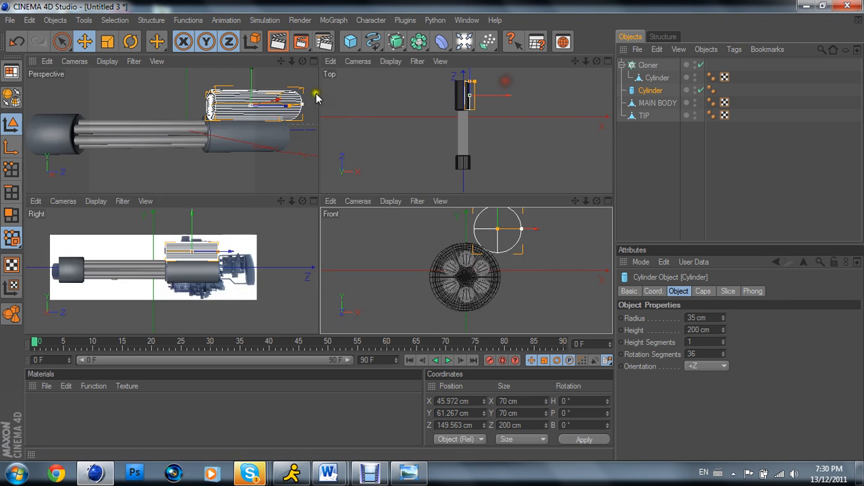
click(315, 63)
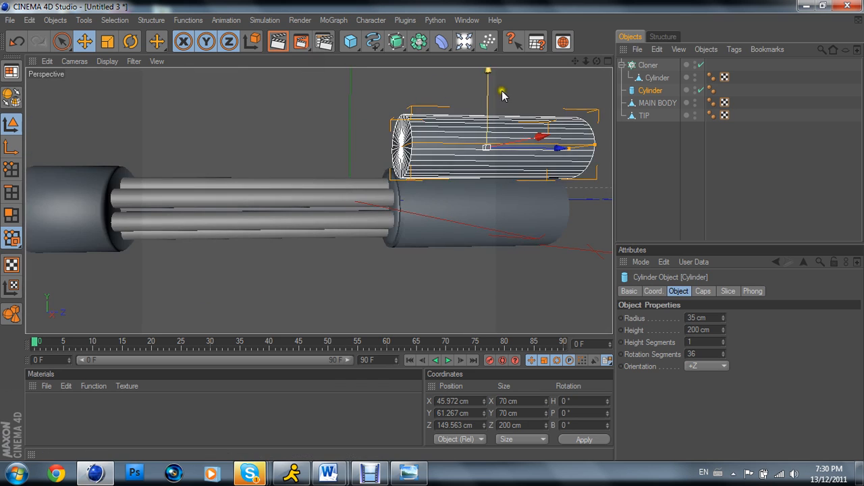
click(651, 163)
click(427, 148)
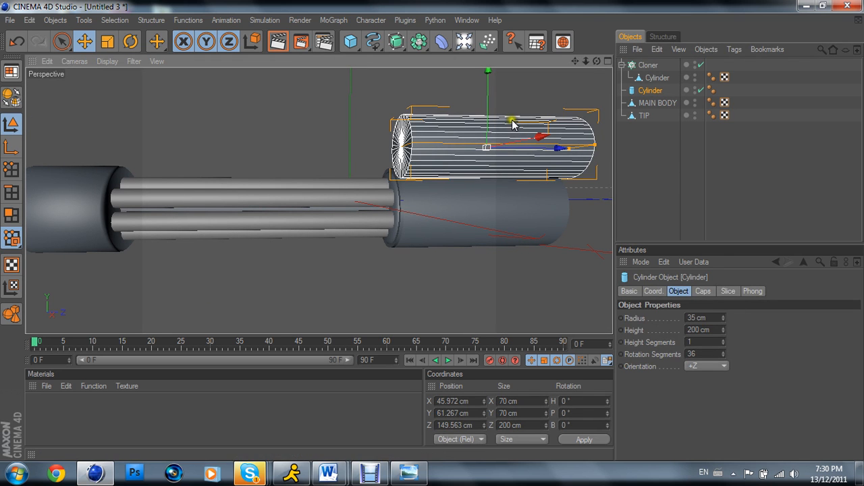
click(12, 215)
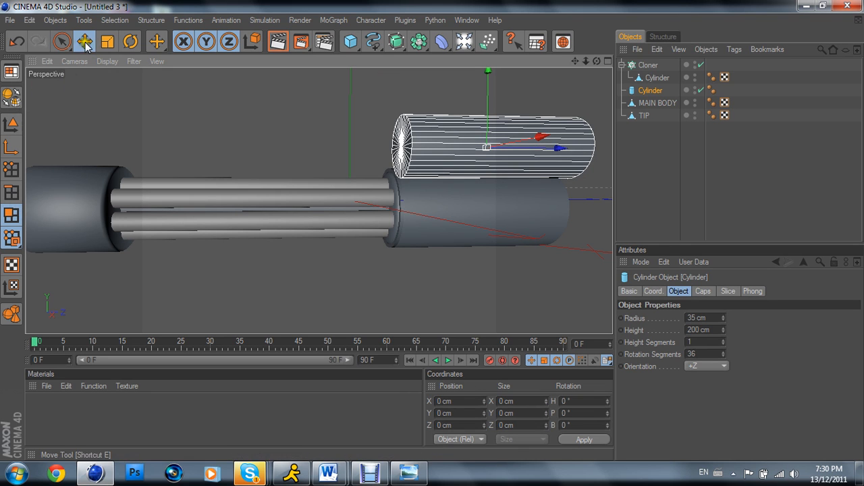
click(11, 97)
click(202, 22)
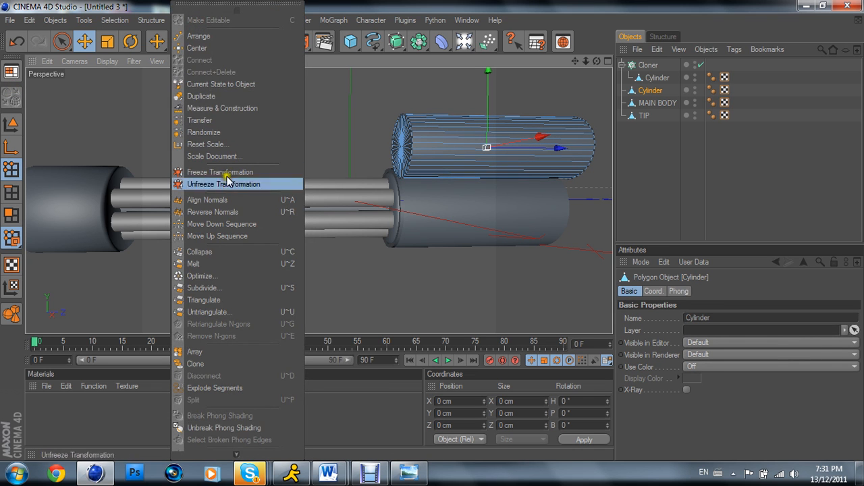
click(216, 275)
click(204, 306)
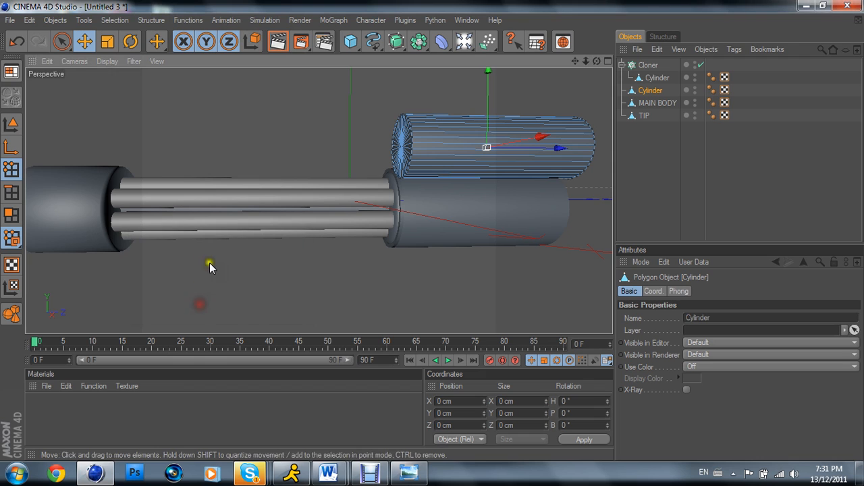
Step: Select all polygons of the cylinder's barrel-side end cap with Live Selection in polygon mode
click(12, 214)
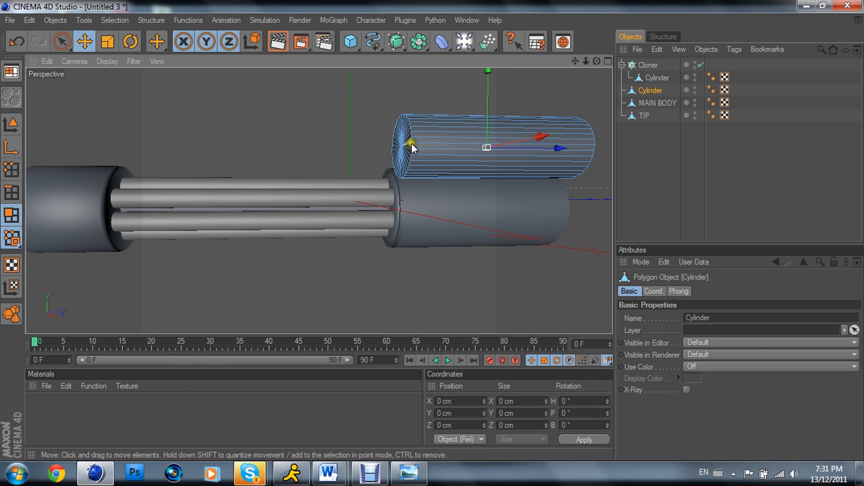
click(61, 42)
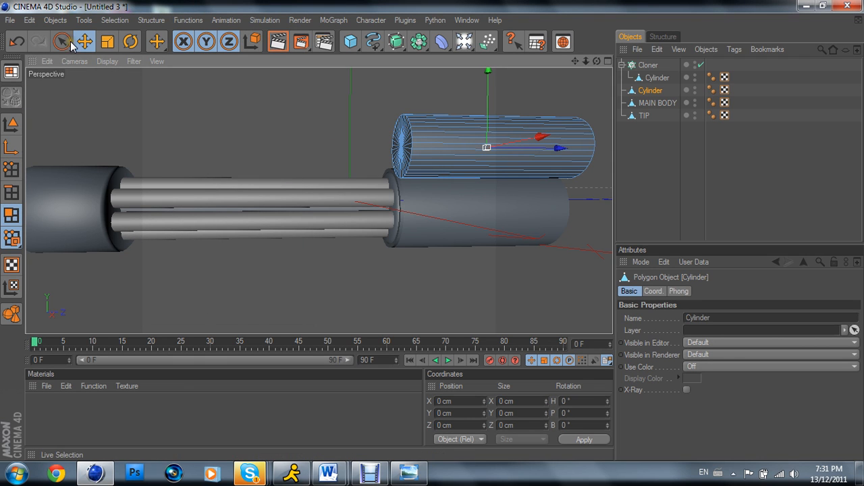
click(61, 42)
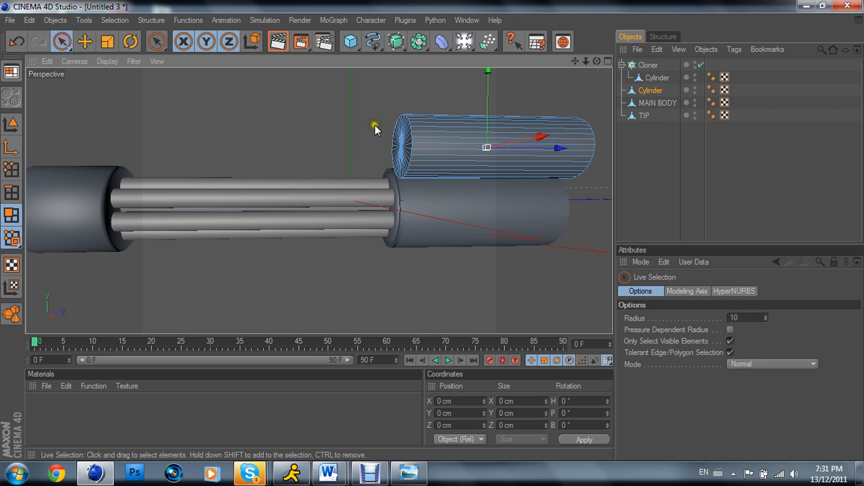
mouse_move(596, 62)
mouse_down()
mouse_move(421, 233)
mouse_move(513, 162)
mouse_move(456, 144)
mouse_move(446, 132)
mouse_move(456, 111)
mouse_move(473, 143)
mouse_up()
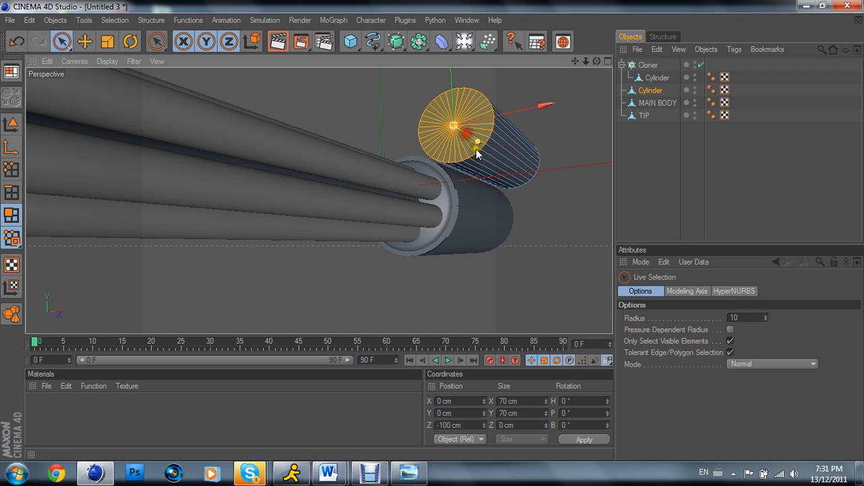
Step: Inset the selected end cap polygons with Extrude Inner to about 56 cm across
right_click(565, 245)
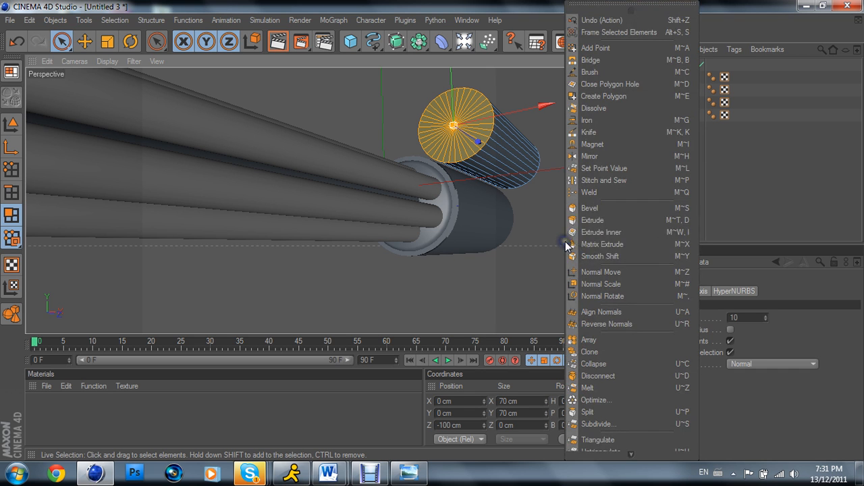
click(608, 232)
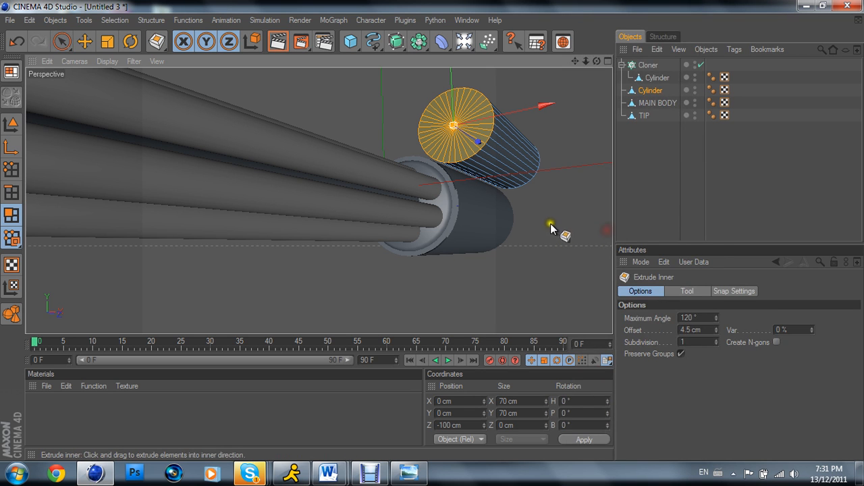
drag(433, 230, 431, 230)
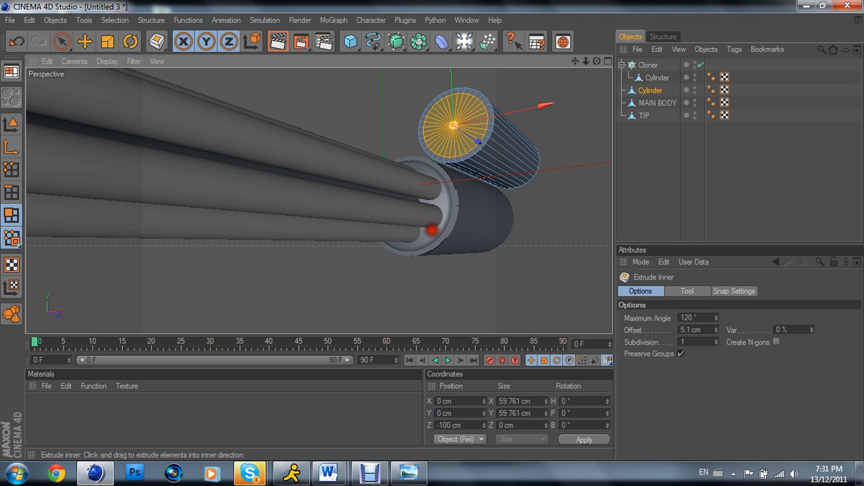
Step: Extrude the inset end cap polygons of the offset cylinder inward by about 8.5 cm
right_click(569, 201)
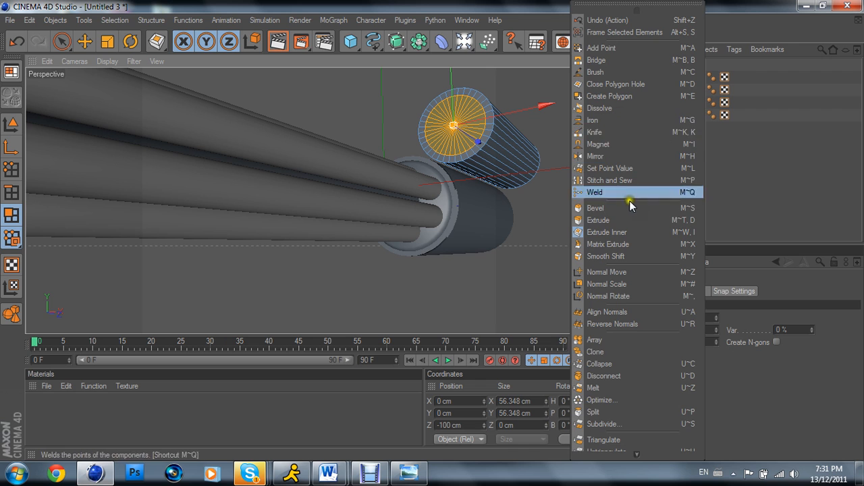
click(613, 220)
drag(562, 234, 430, 230)
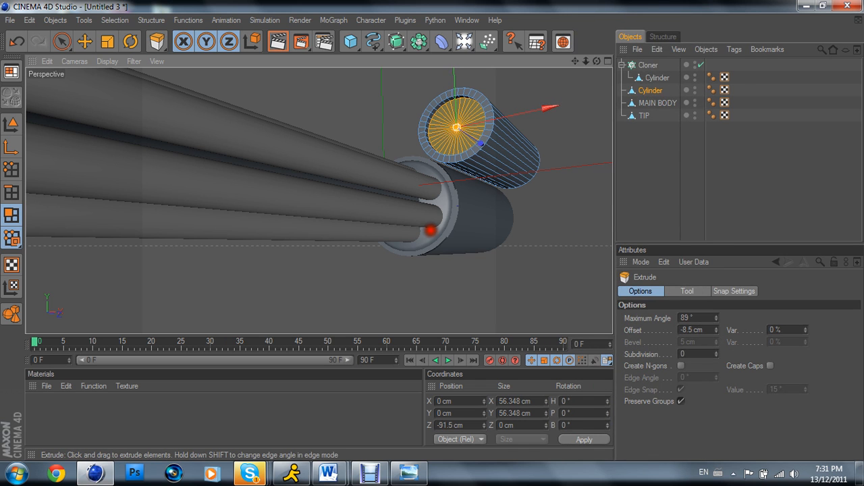
Step: Inset the recessed end cap polygons again with Extrude Inner to about 38 cm across
right_click(562, 234)
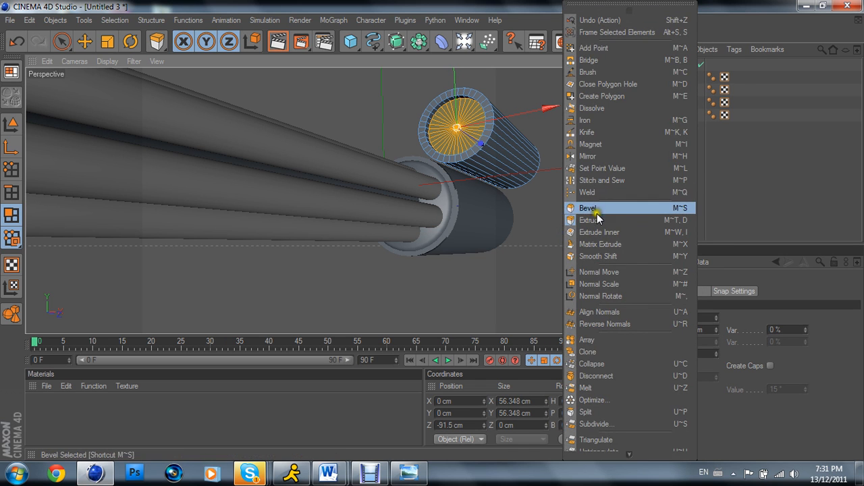
click(611, 232)
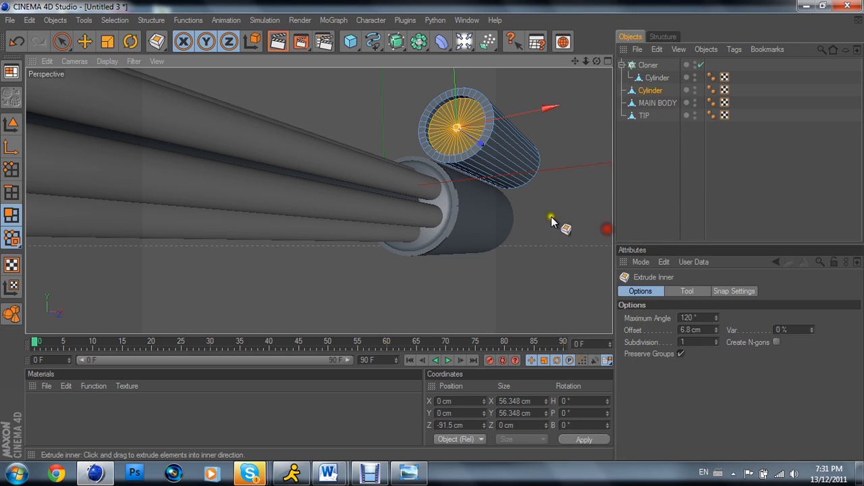
drag(559, 226, 606, 174)
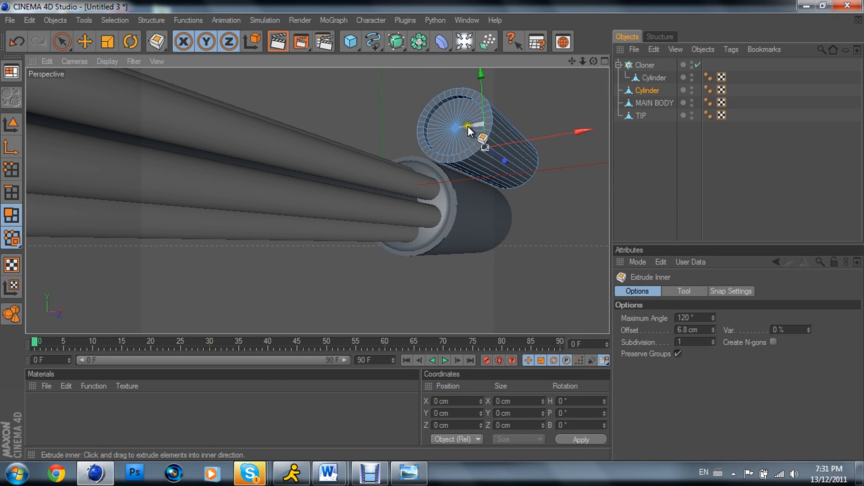
click(9, 45)
drag(431, 230, 430, 230)
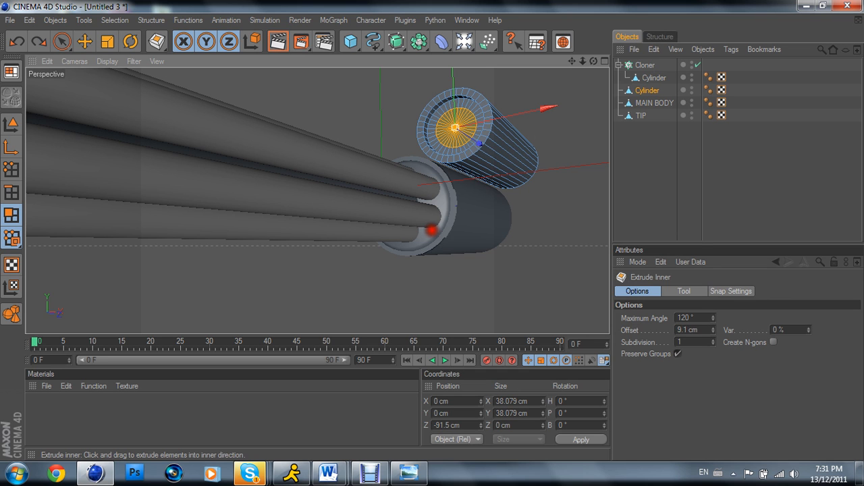
Step: Extrude the inner end cap polygons outward by about 13.8 cm and check the result against the rest of the gun
right_click(571, 196)
click(595, 220)
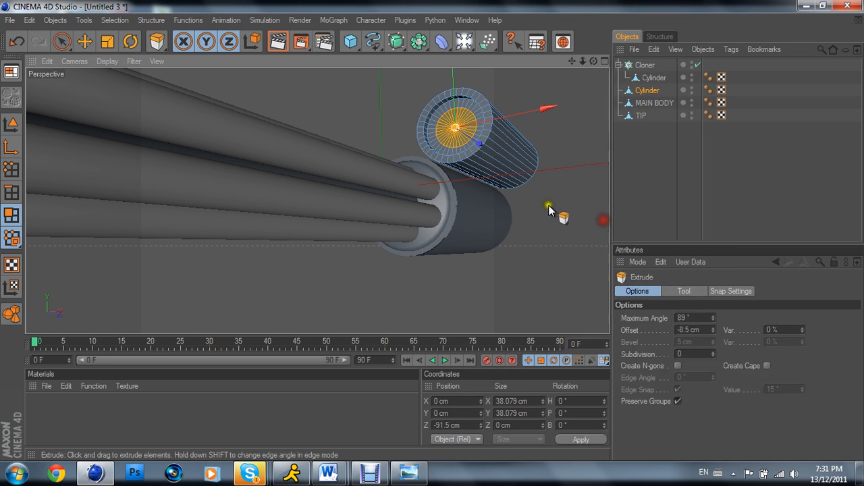
drag(428, 231, 431, 230)
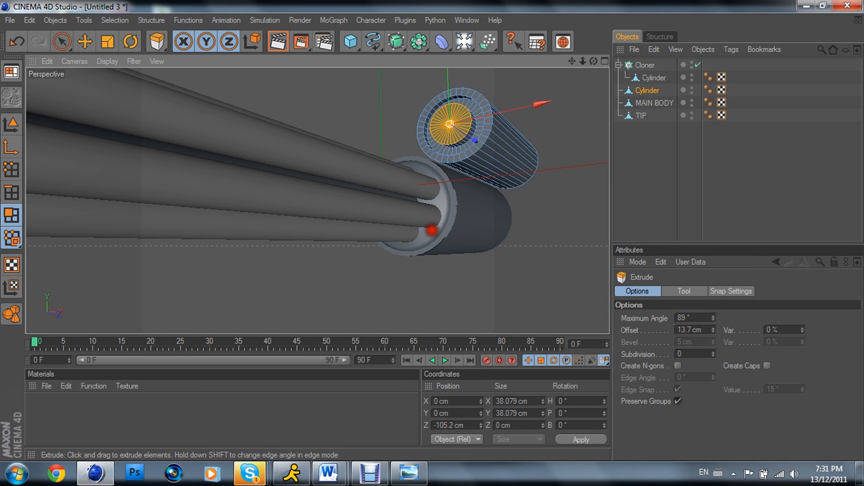
click(635, 195)
scroll(535, 143, down, 8)
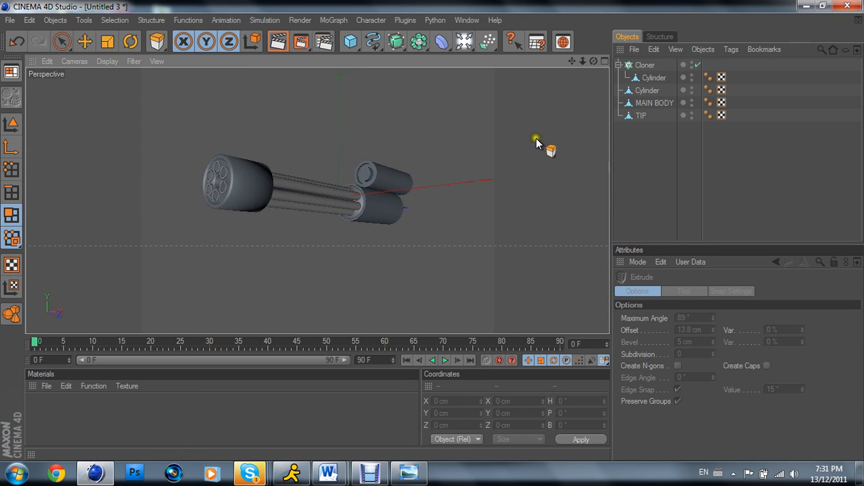
scroll(540, 138, up, 10)
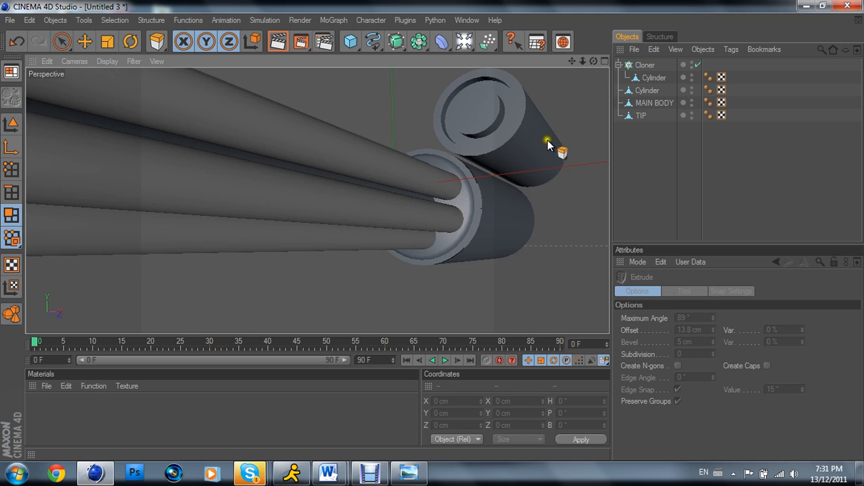
scroll(539, 145, down, 8)
scroll(535, 138, up, 3)
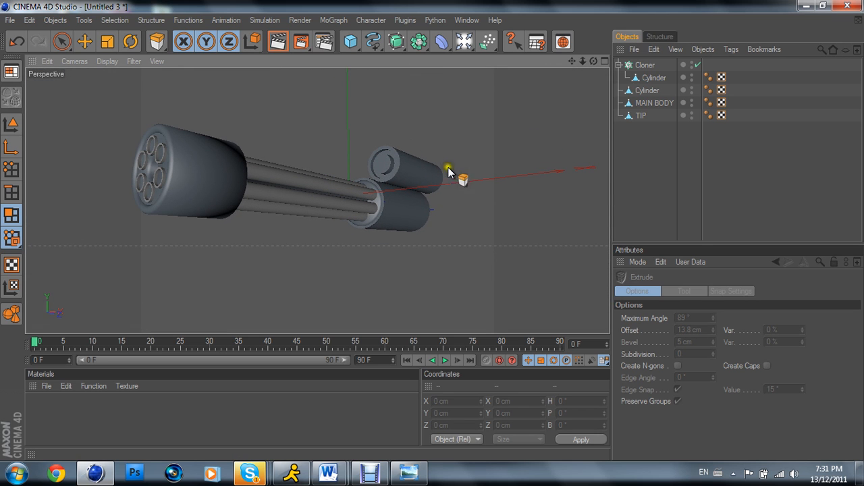
scroll(441, 205, up, 8)
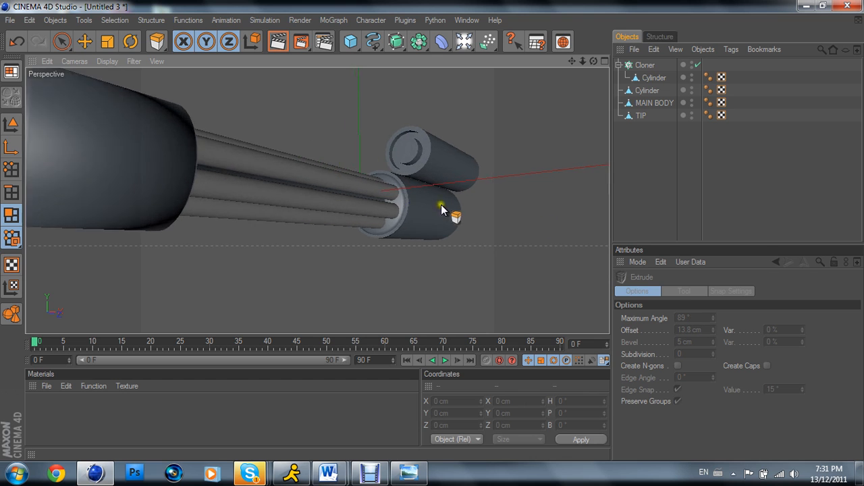
alt+middle_drag(431, 231, 399, 297)
Step: Rename the offset cylinder above MAIN BODY as Top cylinder
click(650, 114)
click(647, 89)
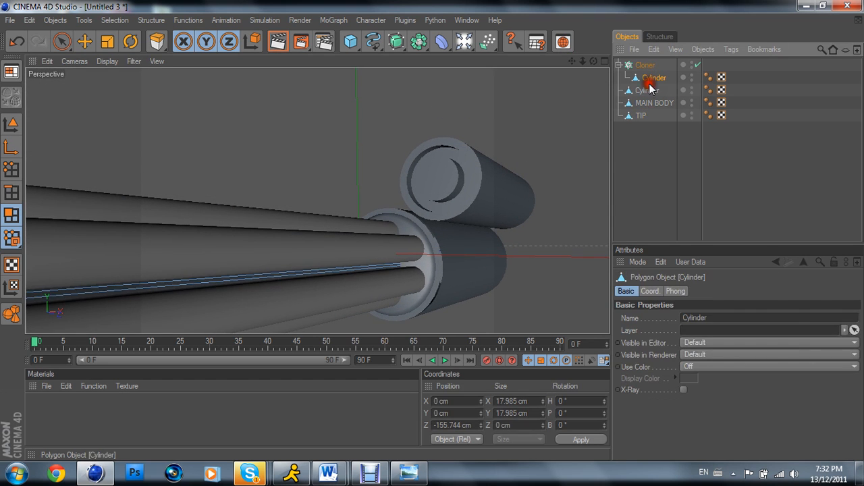
scroll(544, 150, down, 4)
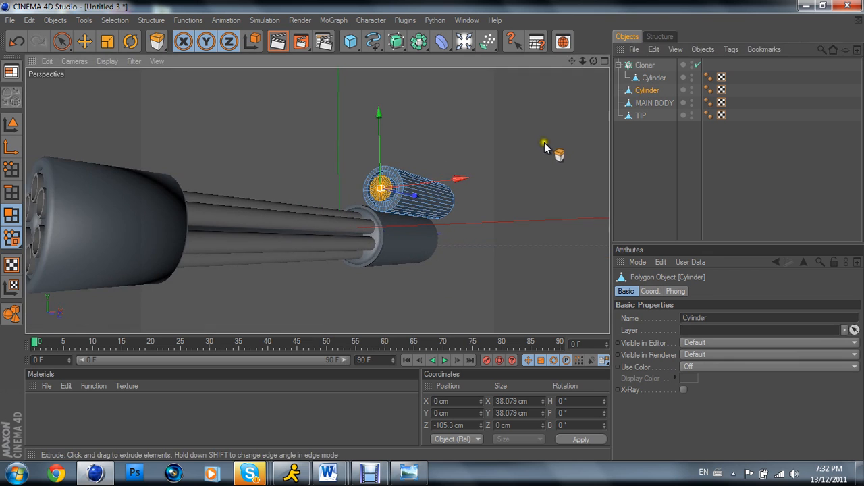
double_click(649, 91)
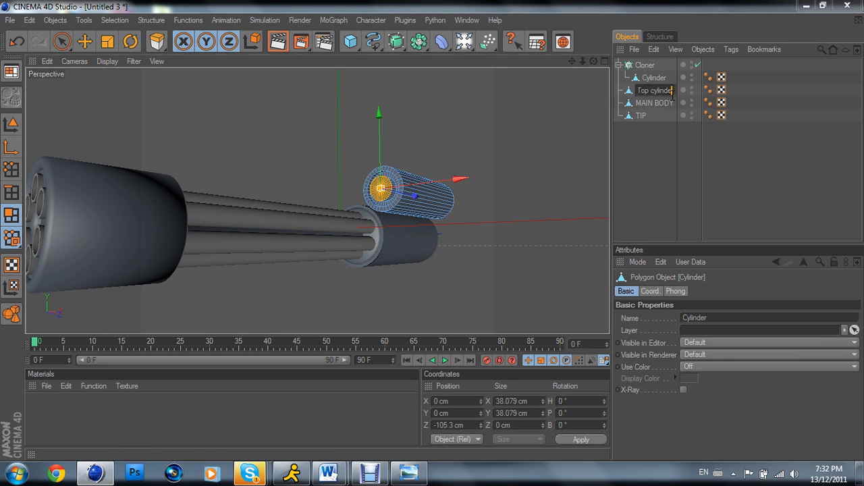
key(Return)
key(d)
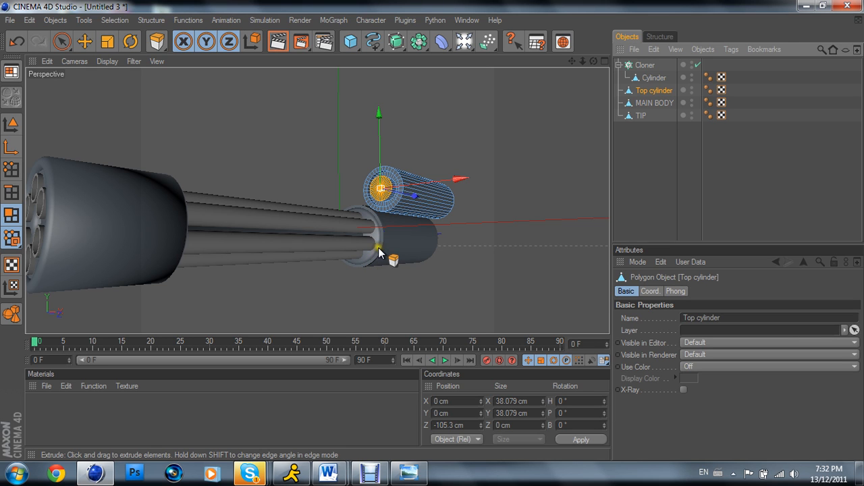
alt+drag(377, 246, 265, 234)
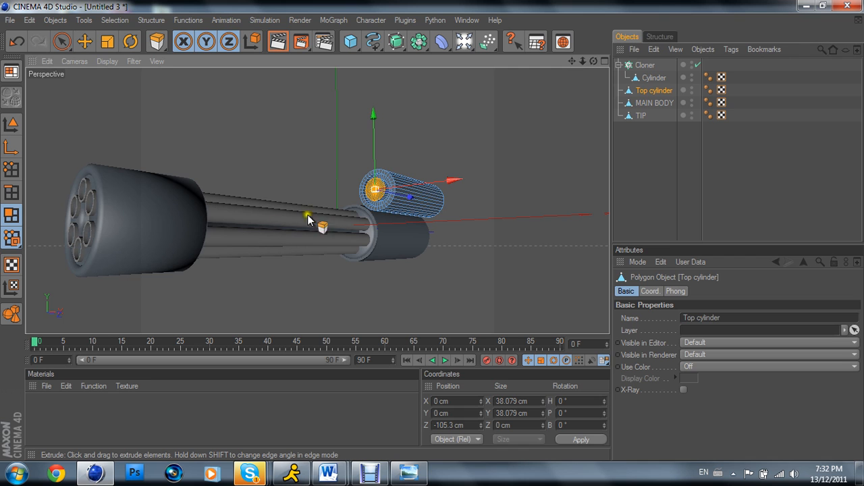
alt+right_drag(510, 76, 511, 144)
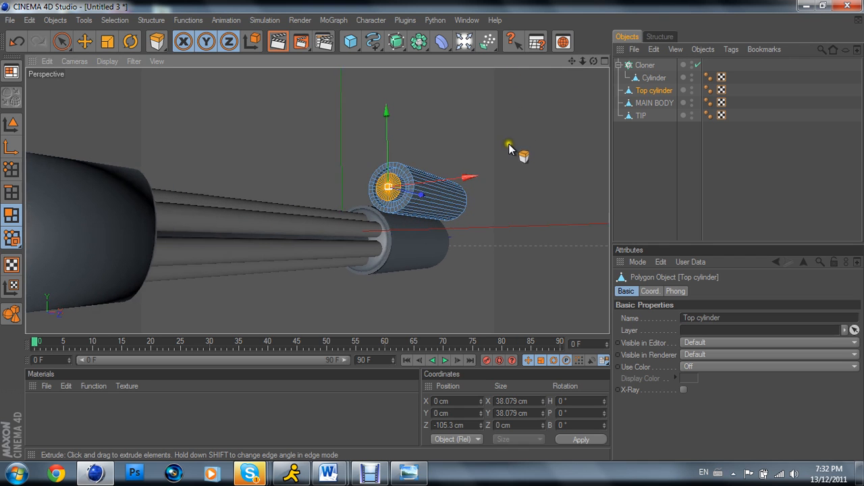
click(604, 62)
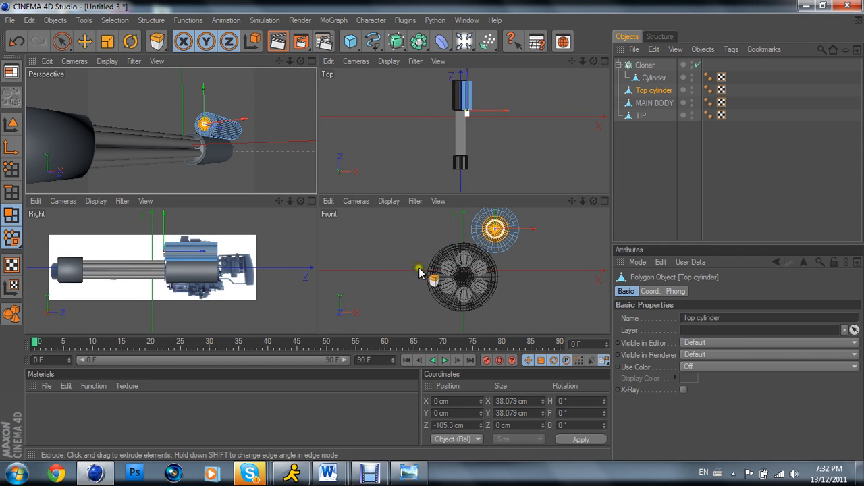
click(374, 474)
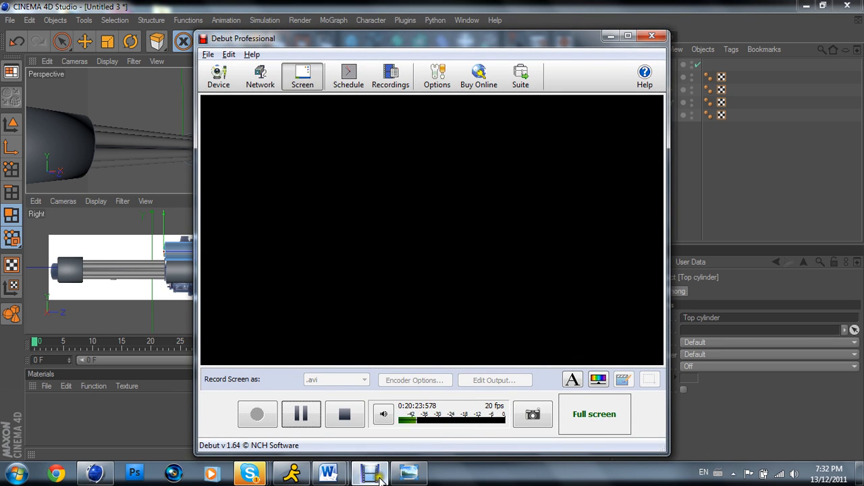
click(380, 477)
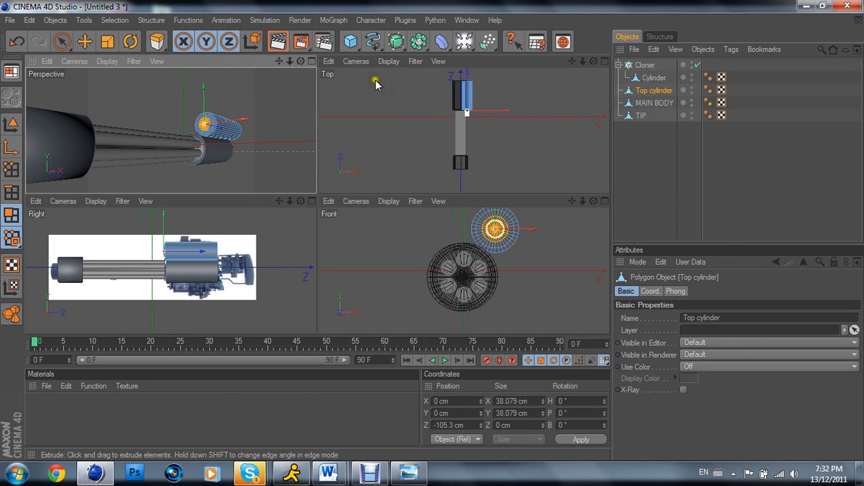
Step: Toggle the editor visibility of all modelled objects in the Right view to examine the barrel clamp on the reference image
click(313, 202)
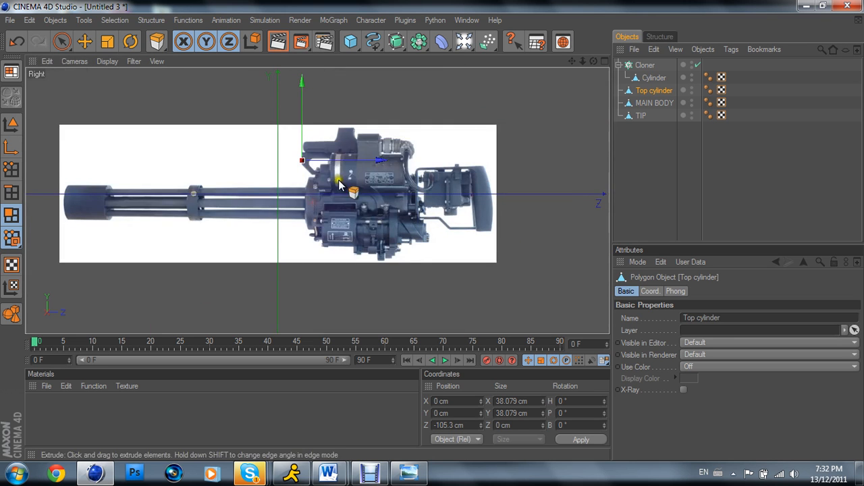
click(693, 62)
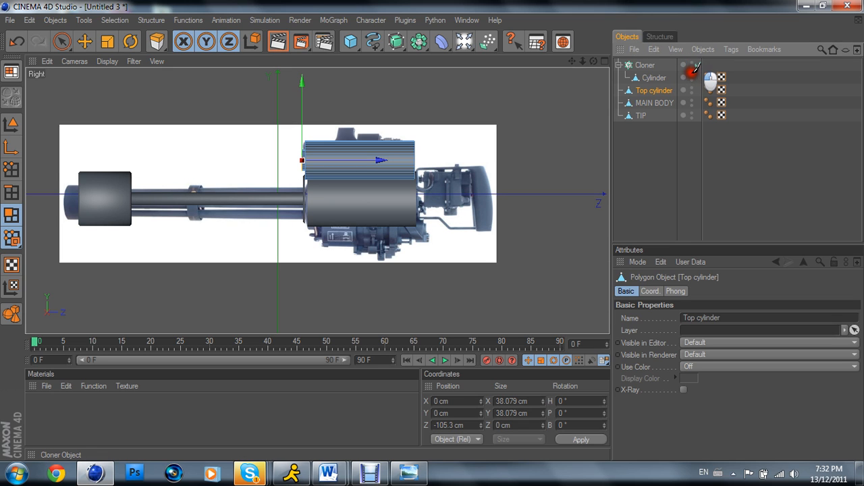
click(692, 65)
click(693, 65)
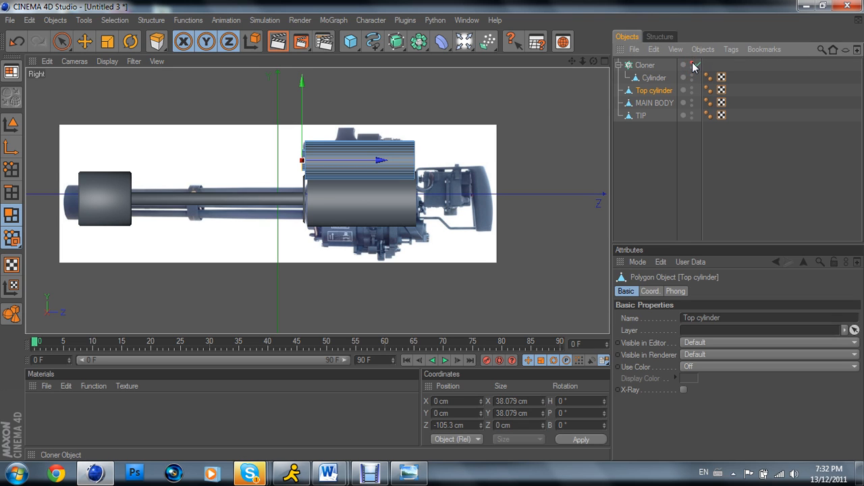
click(694, 66)
click(693, 65)
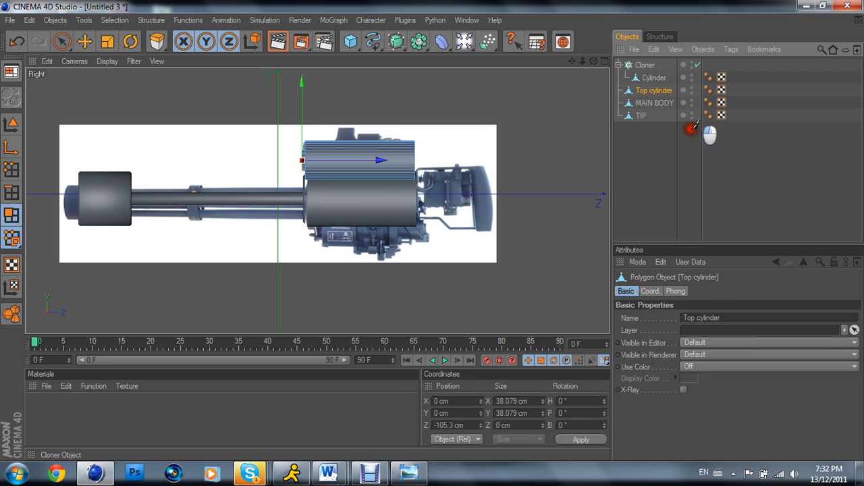
click(692, 64)
drag(692, 65, 696, 117)
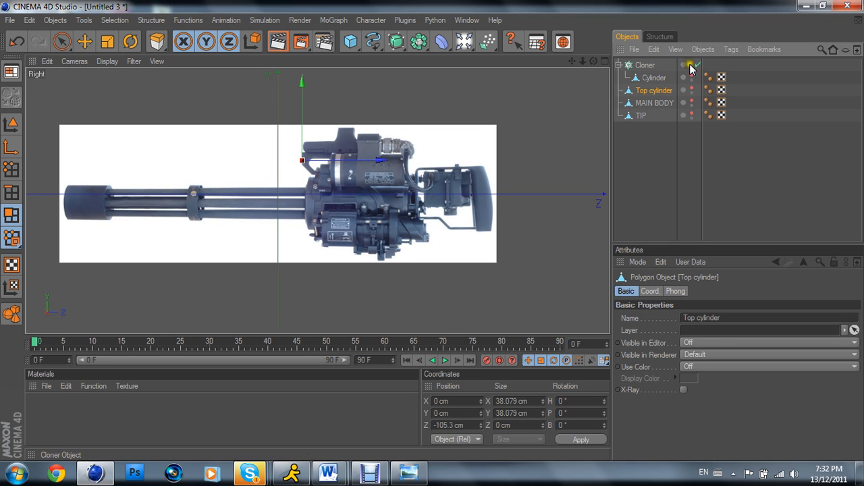
drag(695, 65, 695, 119)
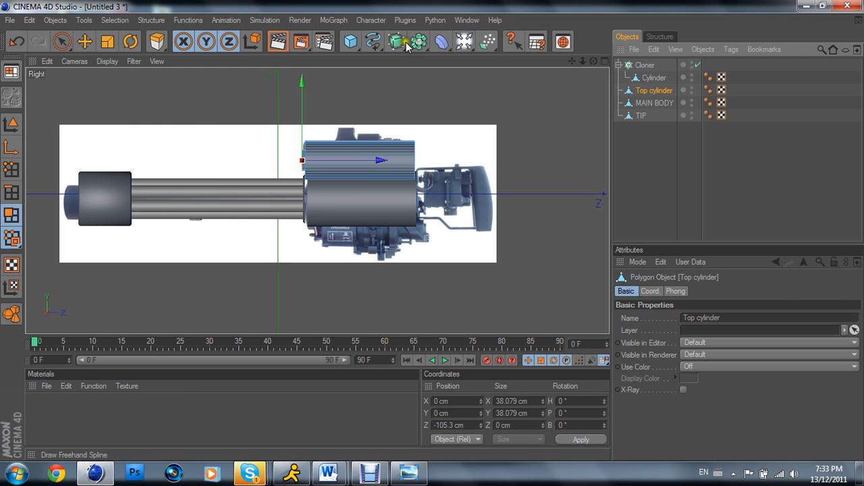
Step: Add a cylinder primitive as parent of the Cloner and set its orientation to +Z
click(630, 66)
drag(355, 45, 598, 53)
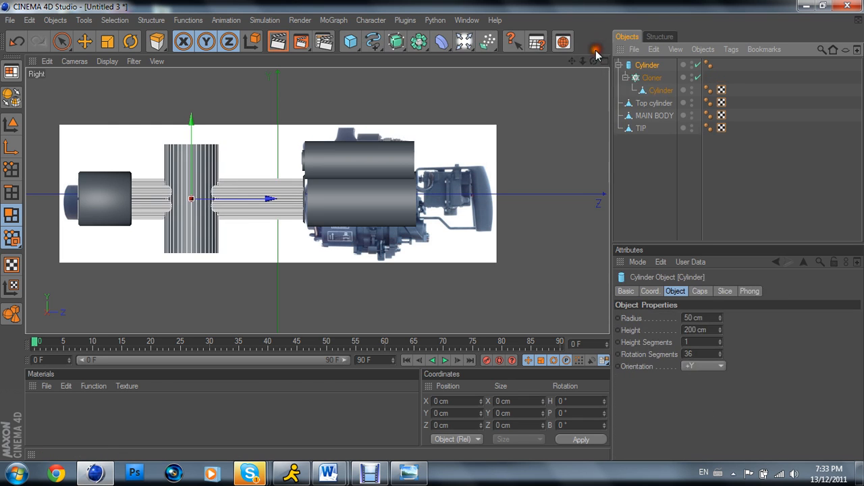
click(702, 368)
click(697, 430)
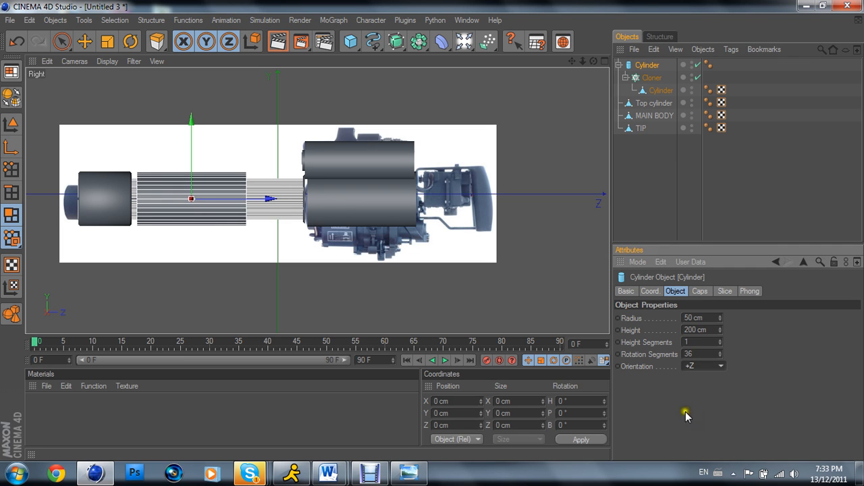
Step: Shorten the new cylinder to about 32 cm in height and shift it along the barrels to about Z -147 cm in model mode
click(712, 330)
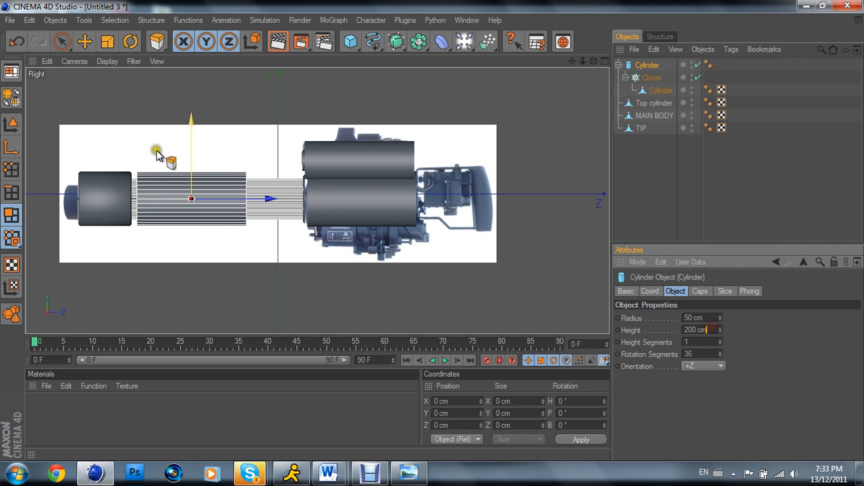
click(12, 126)
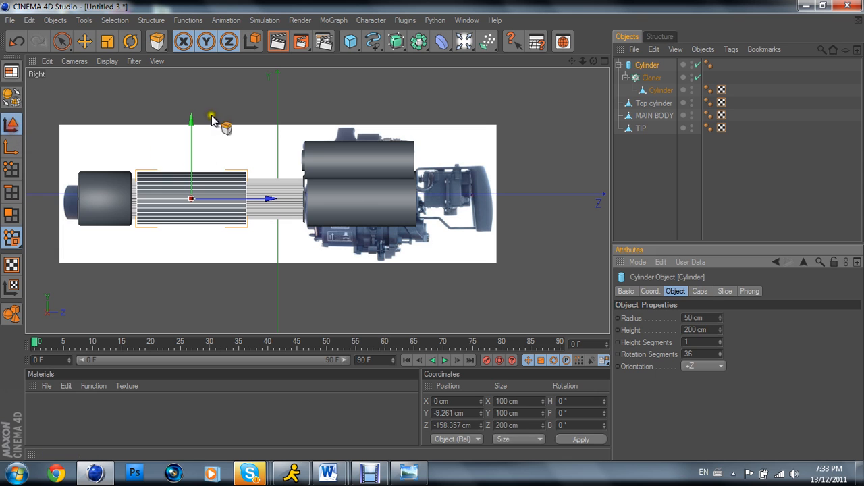
click(85, 41)
click(647, 65)
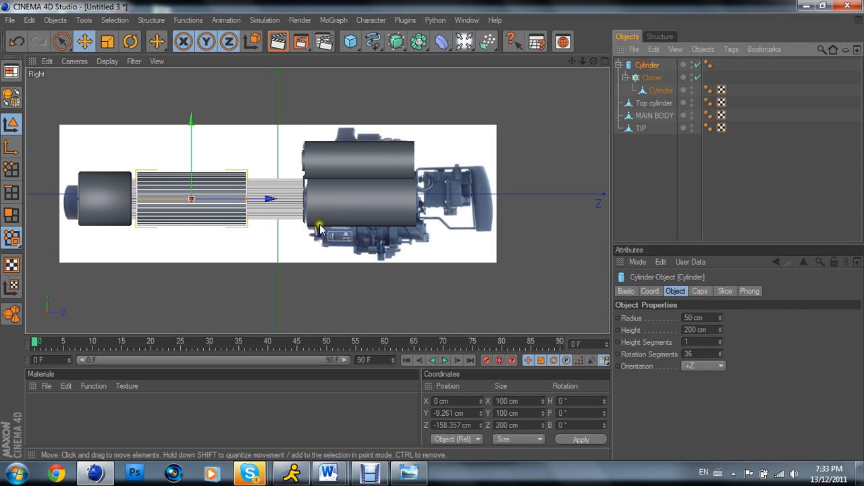
drag(243, 212, 200, 212)
drag(263, 201, 272, 200)
drag(206, 199, 208, 199)
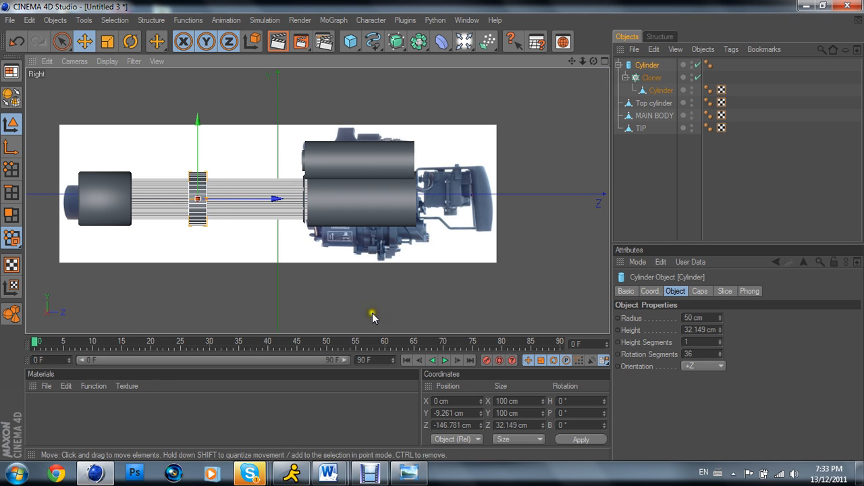
click(604, 62)
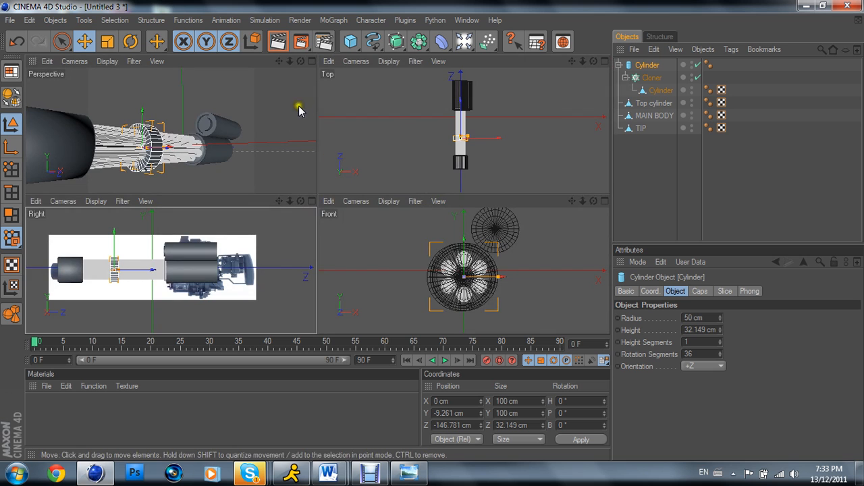
click(312, 61)
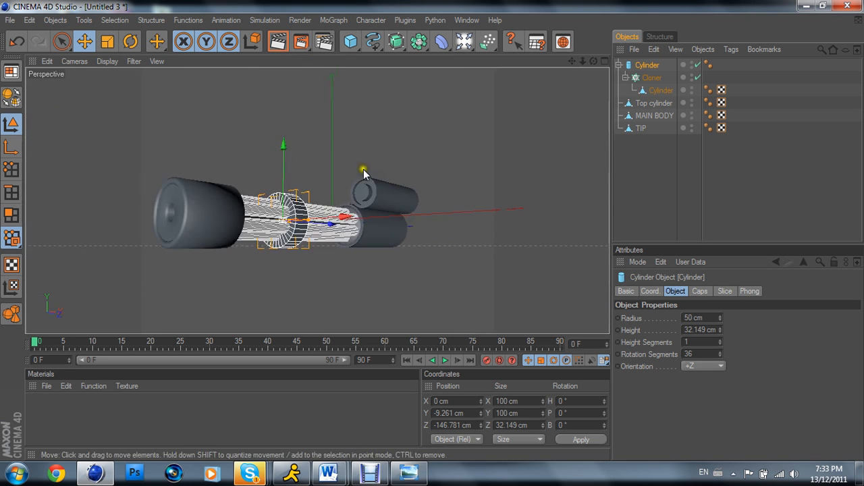
Step: Reduce the clamp cylinder's height to 30.149 cm and its radius to 46 cm
scroll(379, 157, up, 5)
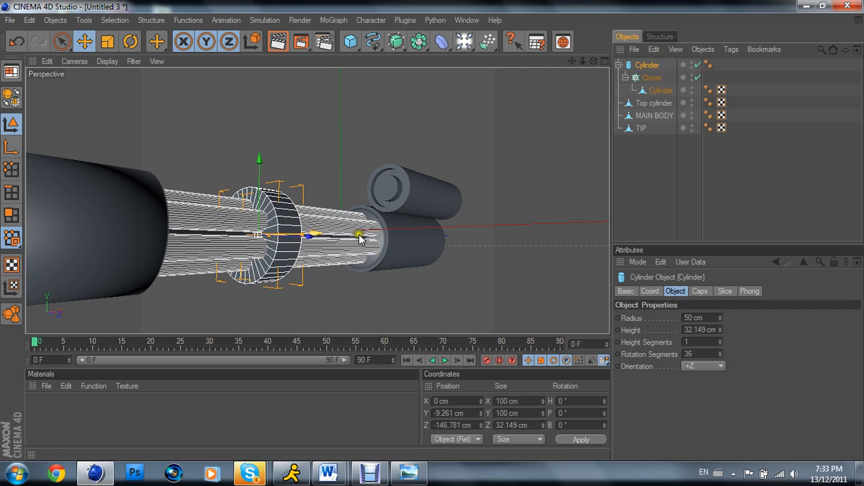
drag(720, 331, 720, 334)
click(721, 328)
click(721, 328)
click(721, 320)
click(721, 320)
click(721, 320)
click(721, 320)
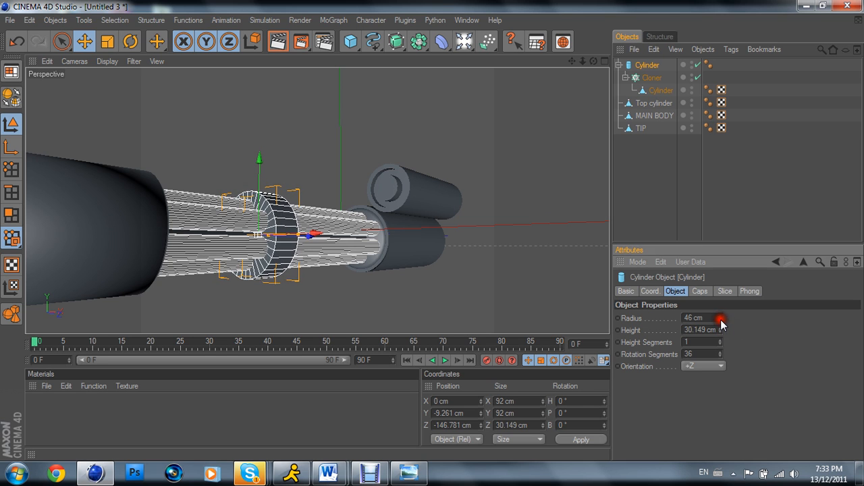
Step: Rename the clamp cylinder around the barrels as Mid Cylinder
scroll(362, 215, down, 8)
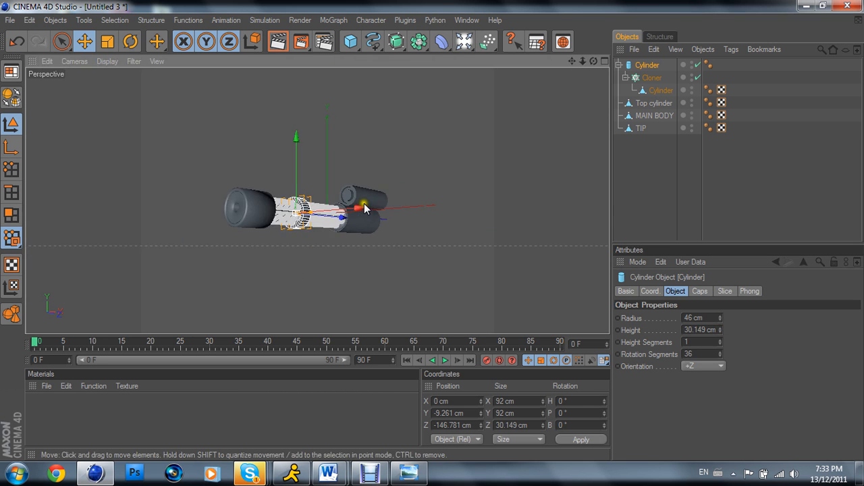
scroll(367, 195, up, 5)
double_click(650, 65)
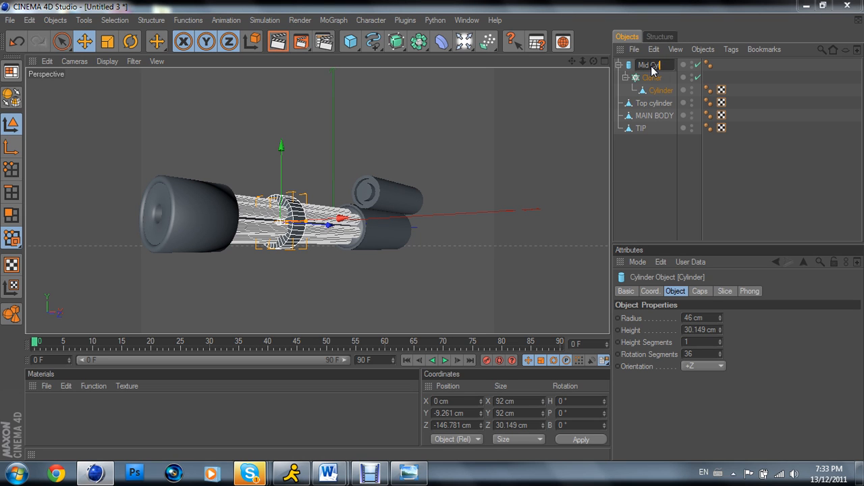
text(Mid Cylinder)
key(Return)
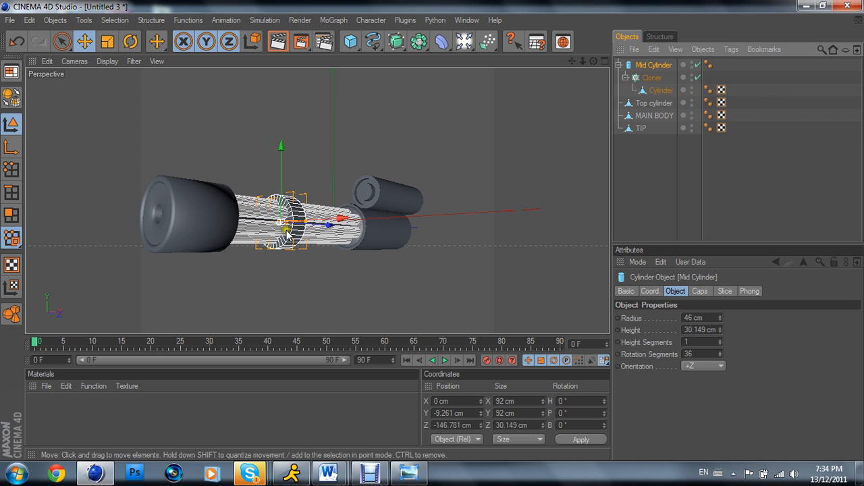
Step: Convert Mid Cylinder into an editable polygon object
scroll(343, 259, up, 3)
scroll(343, 258, up, 2)
scroll(347, 247, up, 2)
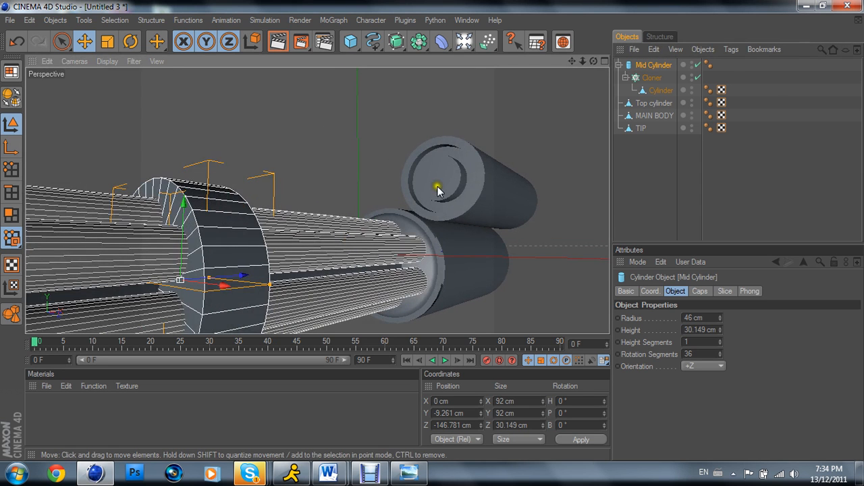
mouse_move(593, 61)
mouse_down()
mouse_move(585, 62)
mouse_move(603, 60)
mouse_move(585, 70)
mouse_move(573, 62)
mouse_up()
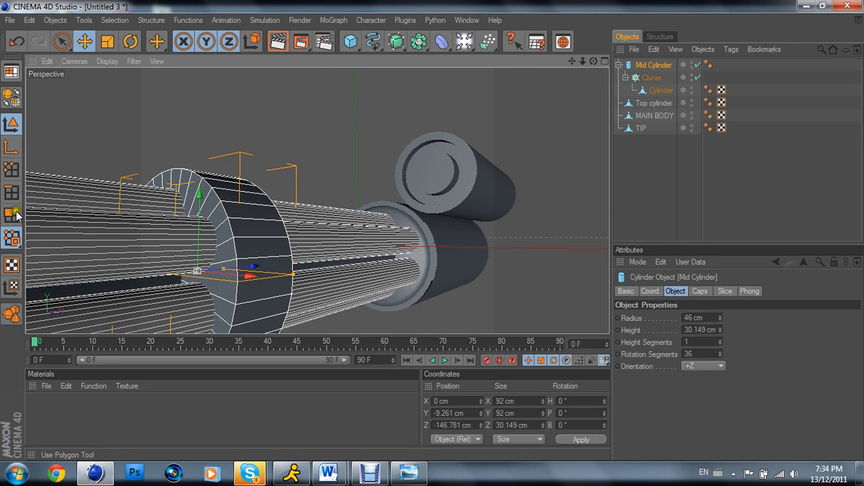
click(14, 215)
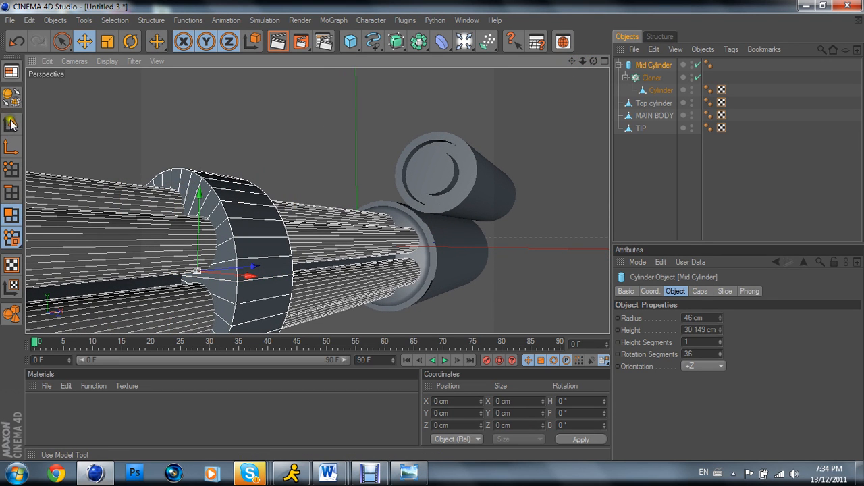
click(12, 98)
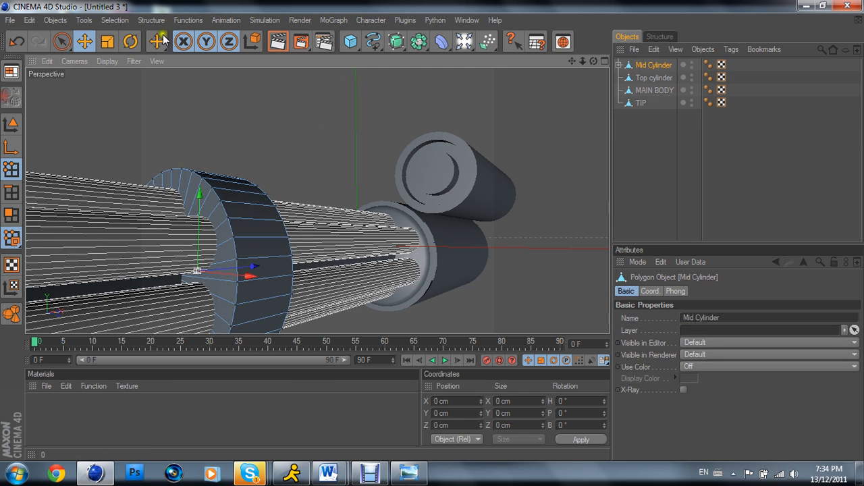
Step: Optimize Mid Cylinder's polygons, unused points and points with a tolerance of 0.01 cm
click(223, 16)
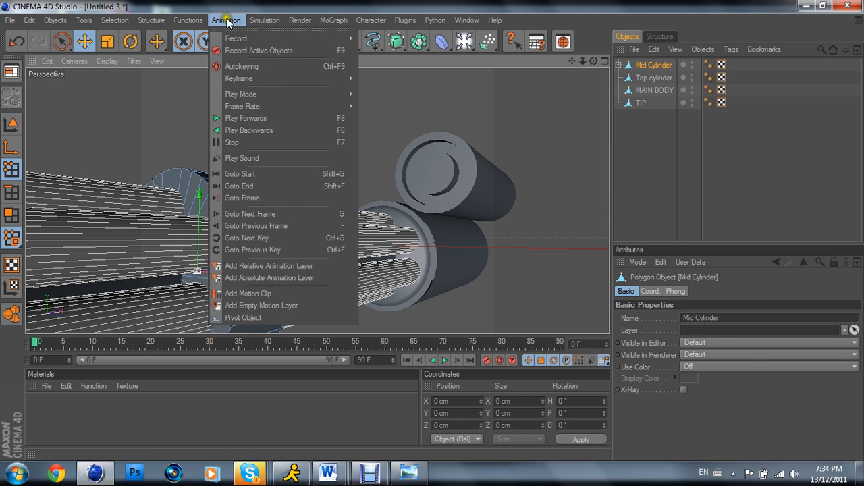
mouse_move(188, 19)
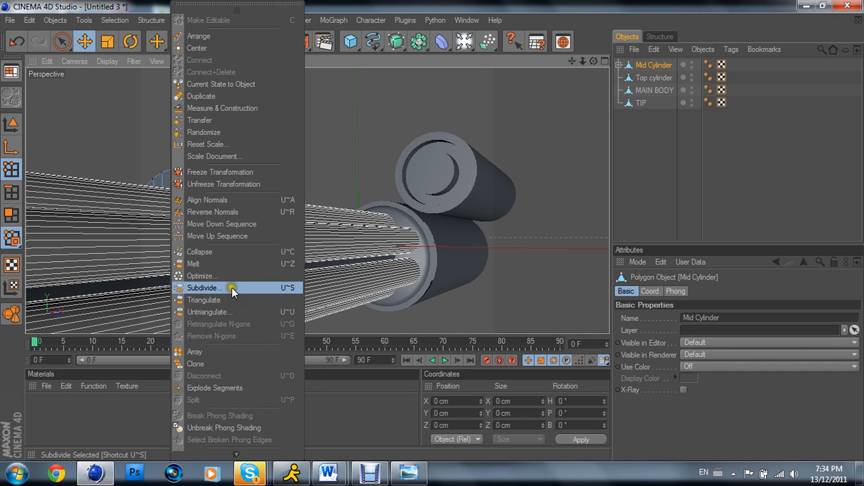
click(213, 277)
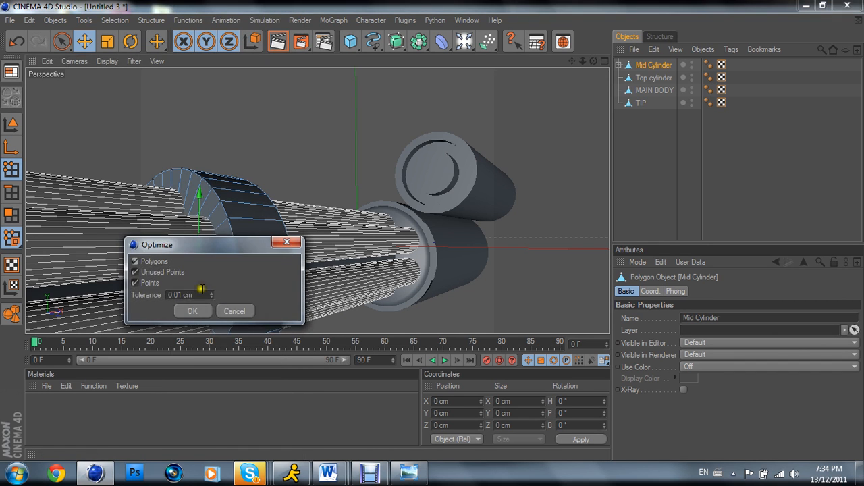
click(189, 312)
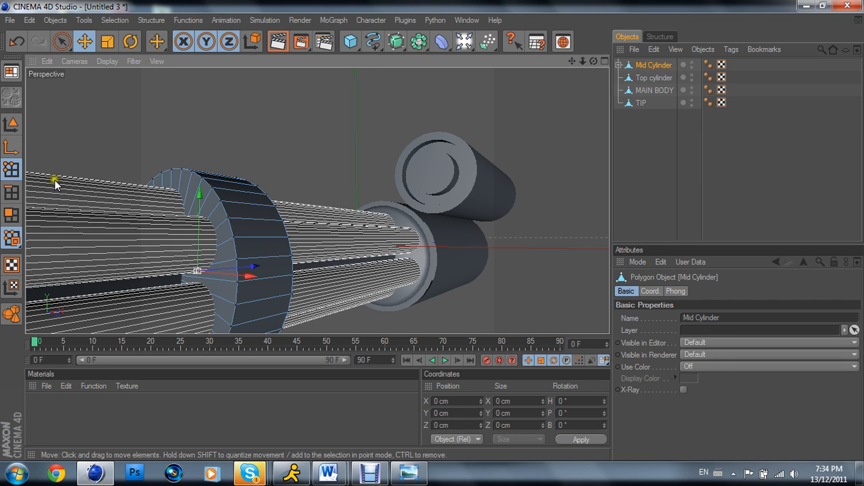
Step: Select all the cap polygons on both end faces of Mid Cylinder with Live Selection in polygon mode
click(62, 41)
click(12, 216)
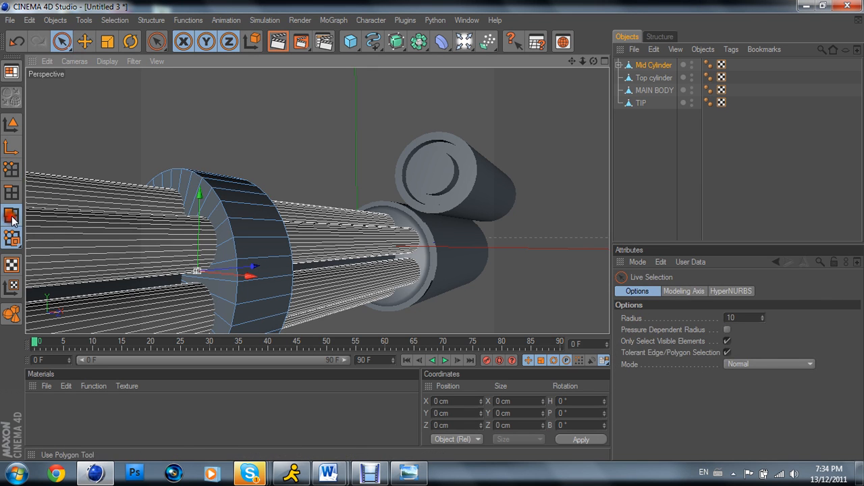
click(683, 291)
click(634, 291)
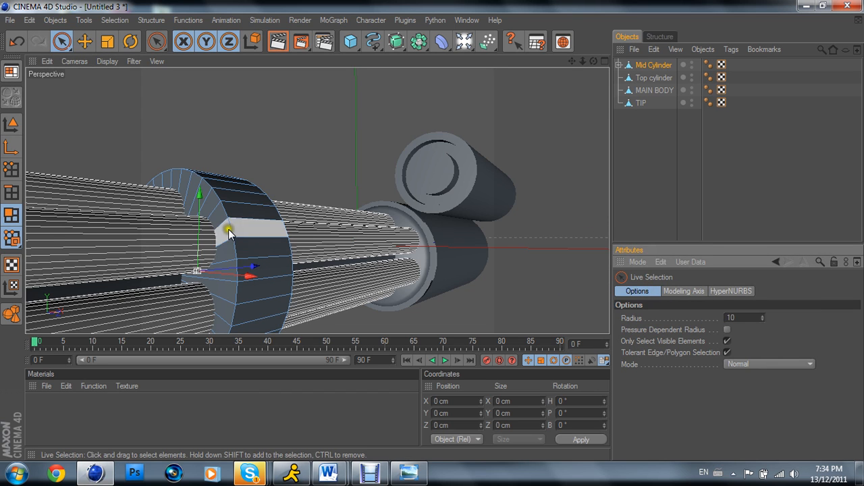
click(223, 255)
click(224, 257)
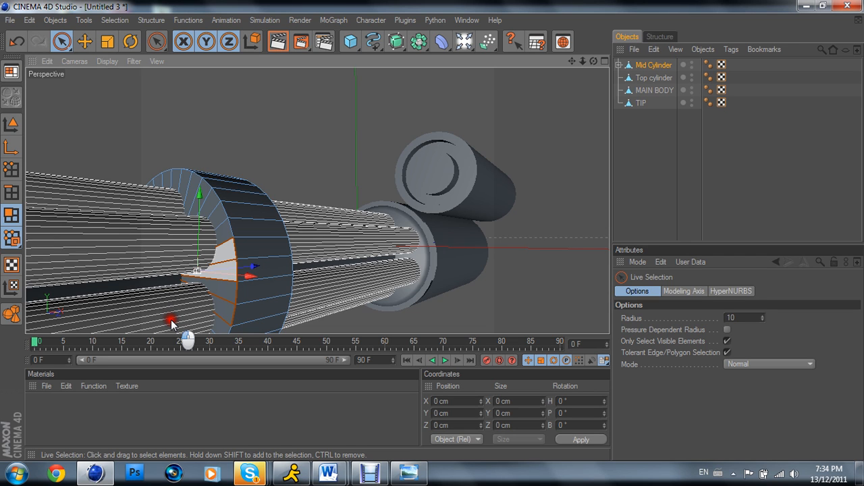
mouse_move(169, 319)
mouse_down()
mouse_move(151, 286)
mouse_move(162, 230)
mouse_move(199, 233)
mouse_move(208, 247)
mouse_up()
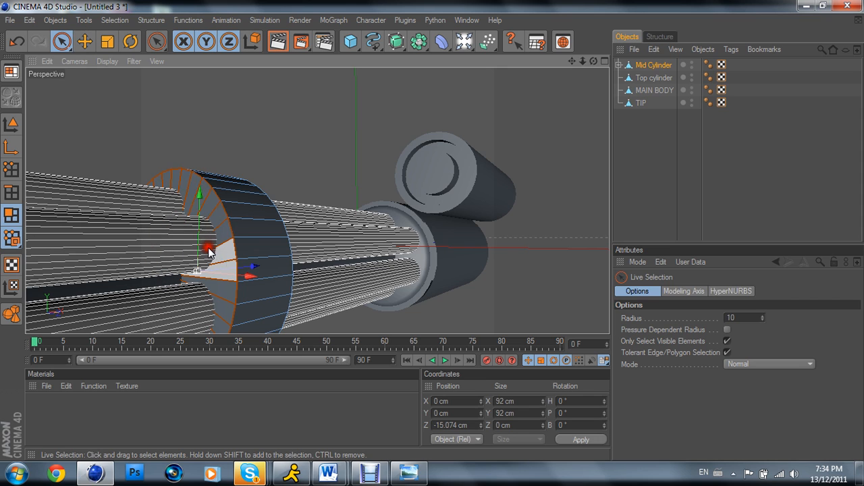
drag(592, 61, 167, 207)
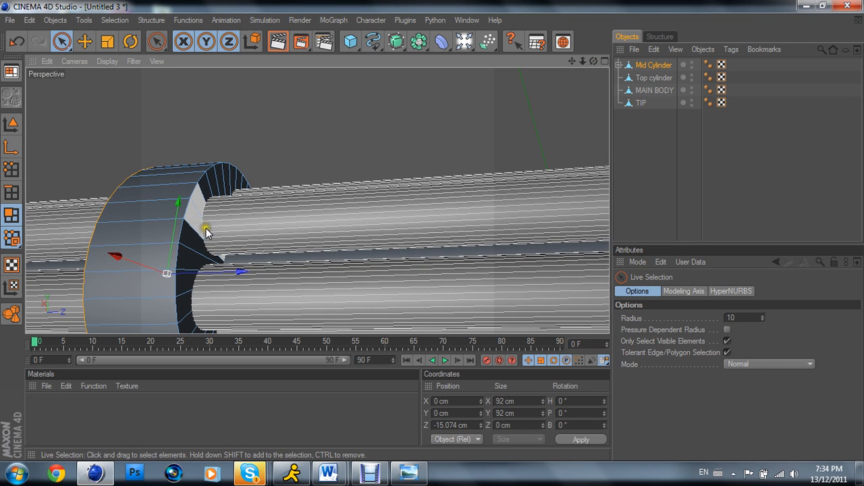
mouse_move(202, 227)
mouse_down()
mouse_move(198, 304)
mouse_move(233, 331)
mouse_move(258, 278)
mouse_move(204, 237)
mouse_move(207, 244)
mouse_up()
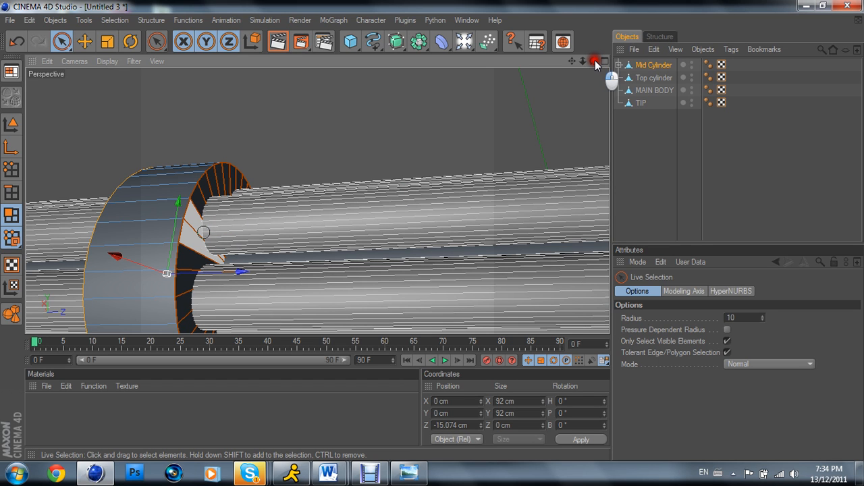
click(595, 60)
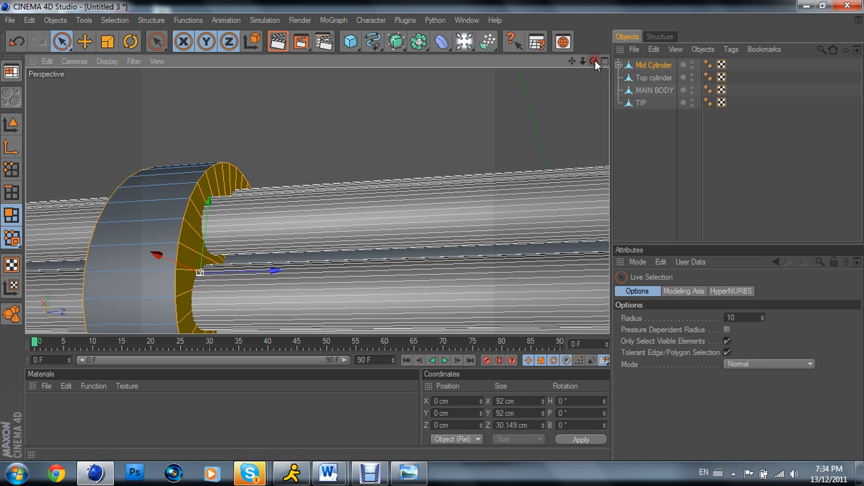
drag(595, 60, 740, 251)
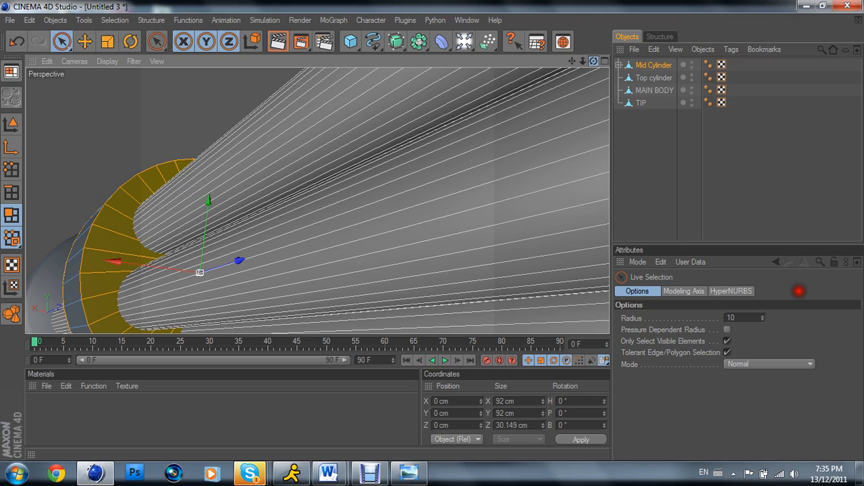
drag(799, 291, 431, 231)
Step: Extrude the selected end caps inward in-plane by about 3.6 cm, and sink them with an Extrude offset of about -2.8 cm
right_click(413, 240)
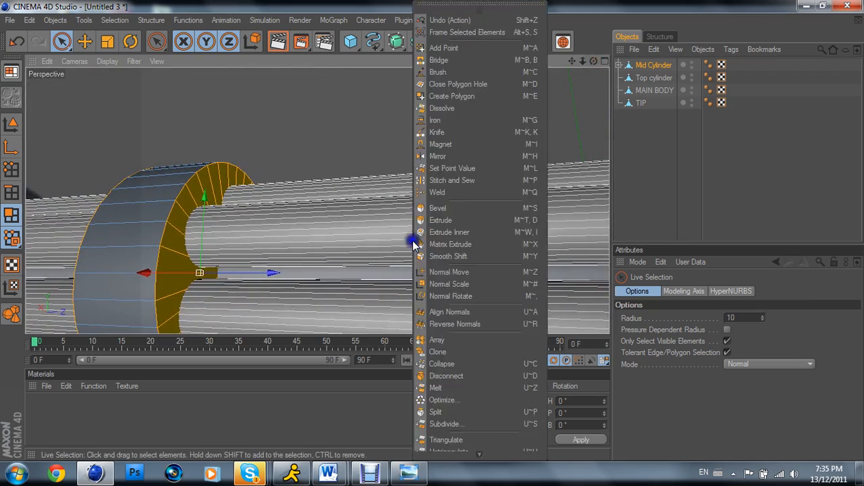
click(450, 232)
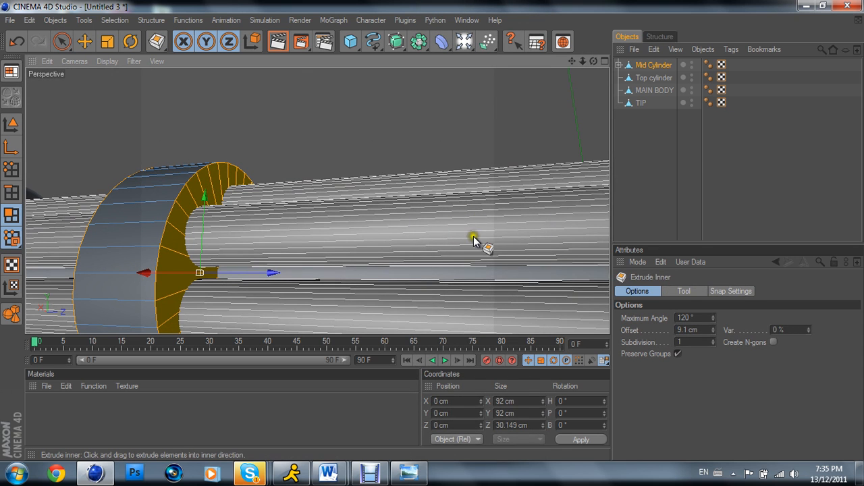
drag(472, 239, 431, 230)
right_click(477, 236)
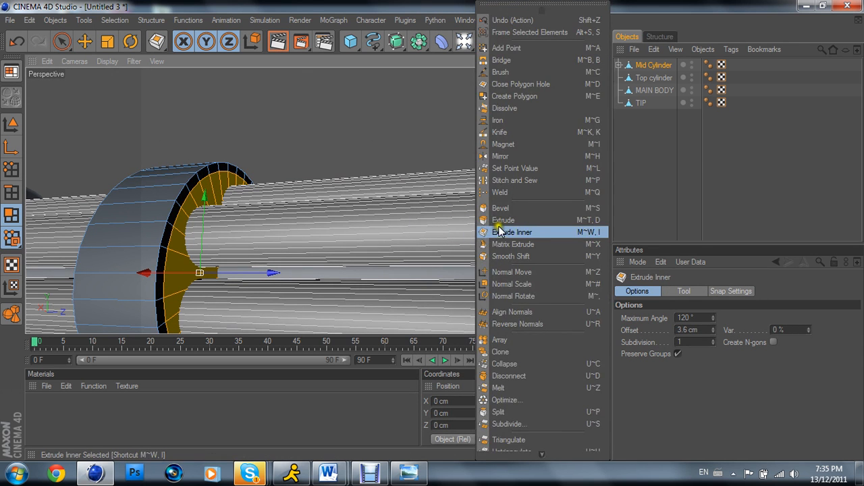
click(503, 222)
drag(432, 230, 467, 225)
Step: Inset the recessed caps again with an Extrude Inner offset of about 5.8 cm and Extrude them outward about 2.4 cm
right_click(467, 225)
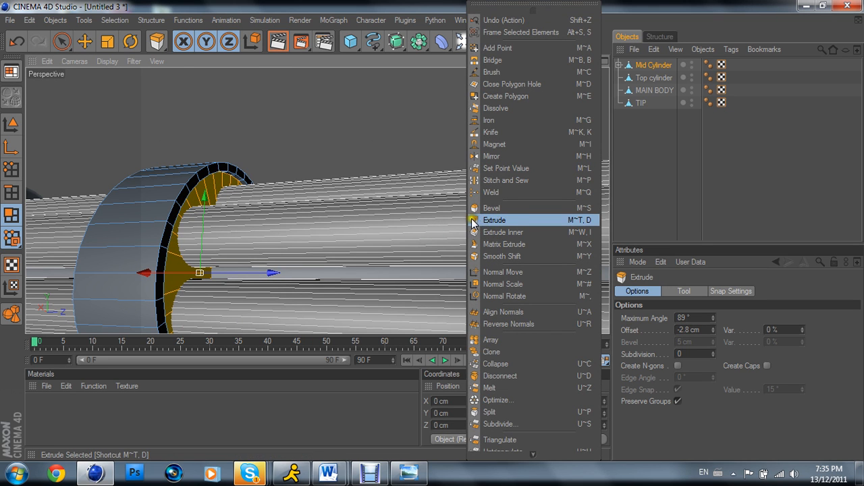
click(489, 232)
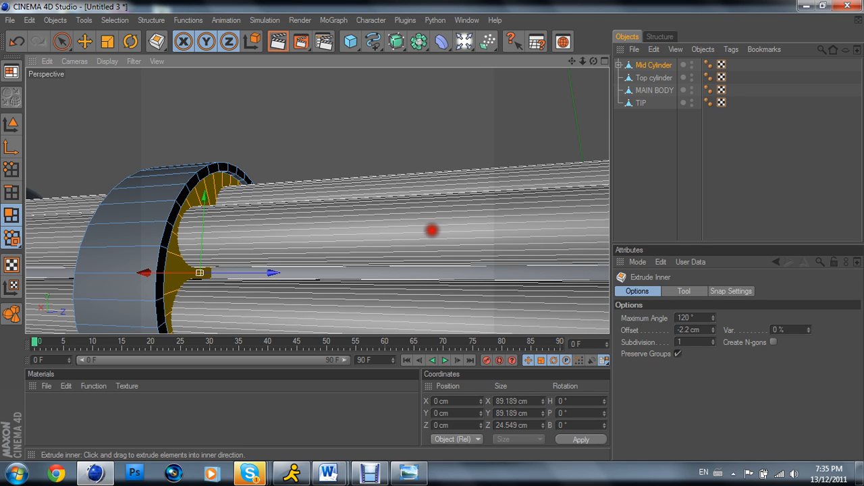
mouse_move(431, 230)
mouse_down()
mouse_move(453, 231)
mouse_move(432, 230)
mouse_up()
right_click(463, 225)
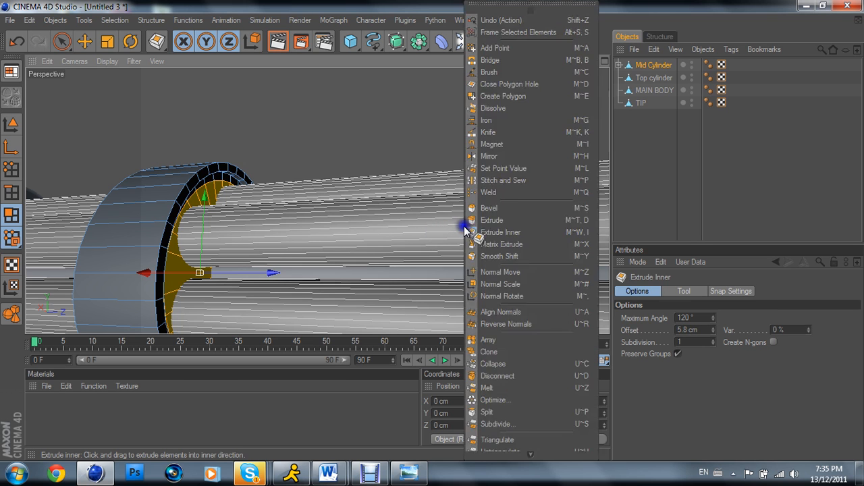
click(481, 221)
drag(431, 230, 432, 230)
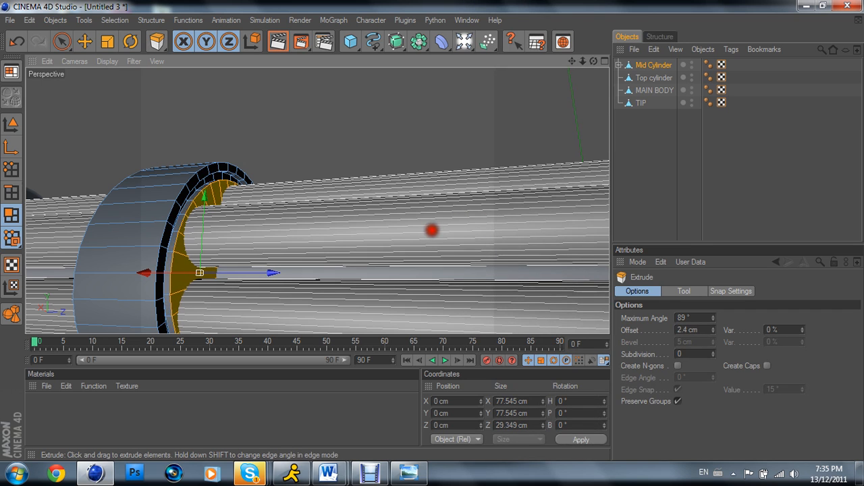
Step: Leave polygon editing of the finished clamp ring and return Mid Cylinder to model mode with Live Selection active
drag(593, 60, 432, 74)
scroll(459, 96, down, 6)
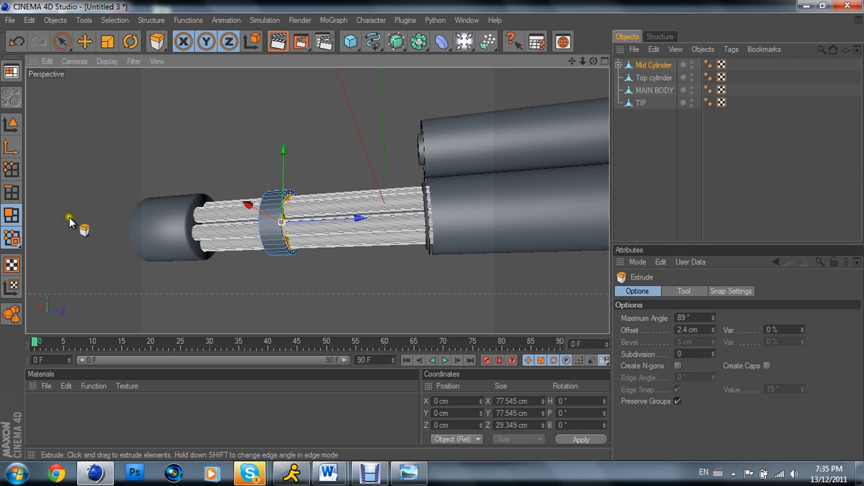
click(66, 42)
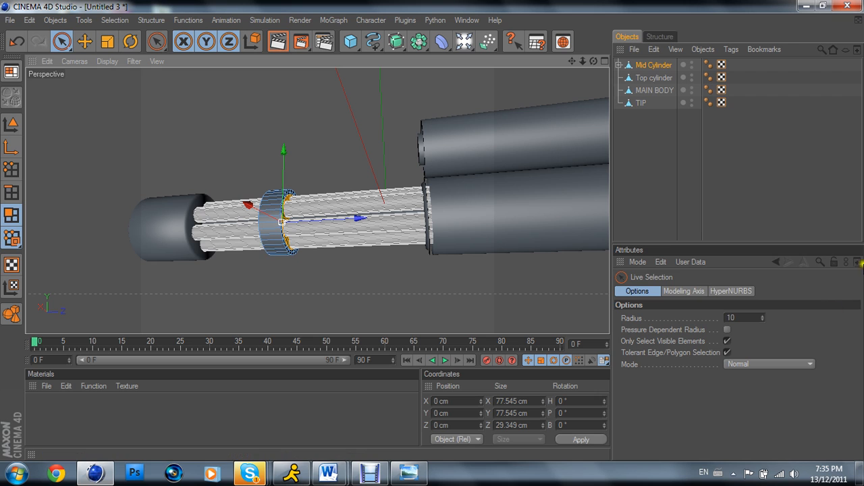
click(656, 65)
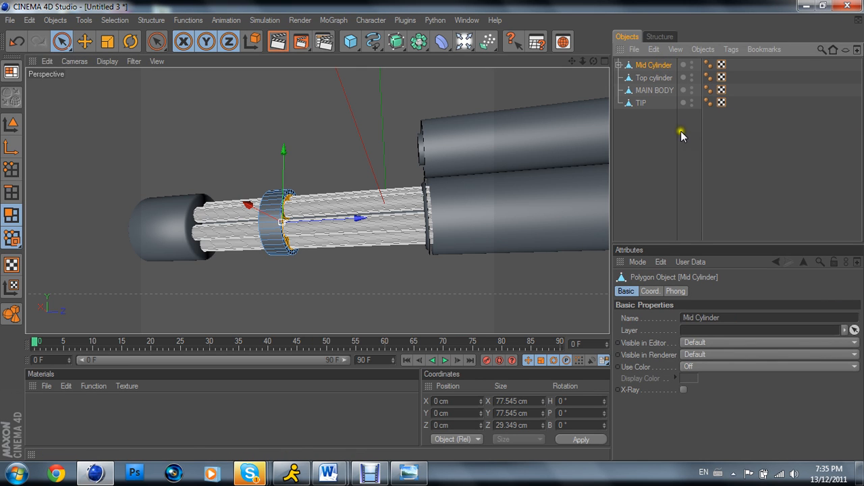
click(10, 124)
Step: Move the Cloner out of Mid Cylinder to the top of the object hierarchy, collapse it and select Mid Cylinder
click(388, 228)
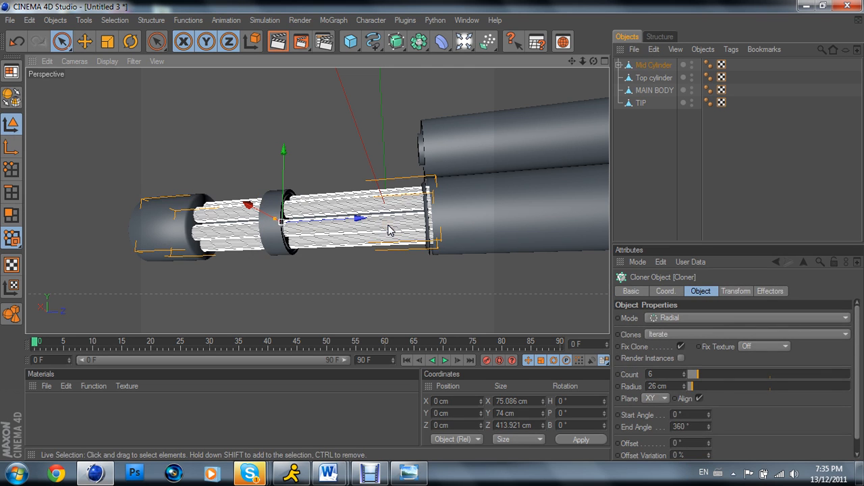
click(650, 66)
click(619, 65)
drag(650, 79, 662, 62)
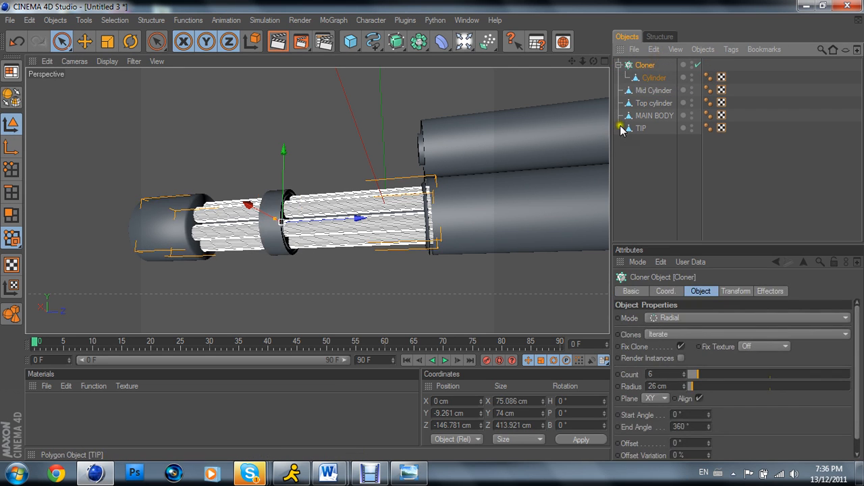
click(619, 64)
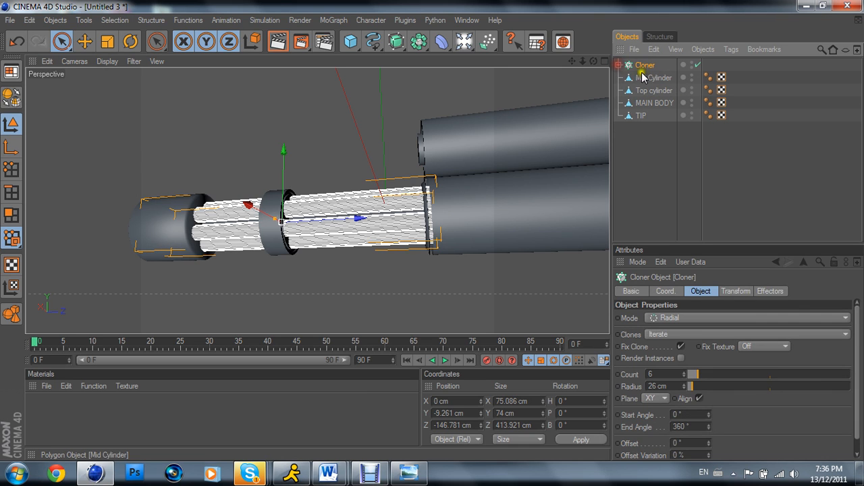
click(647, 78)
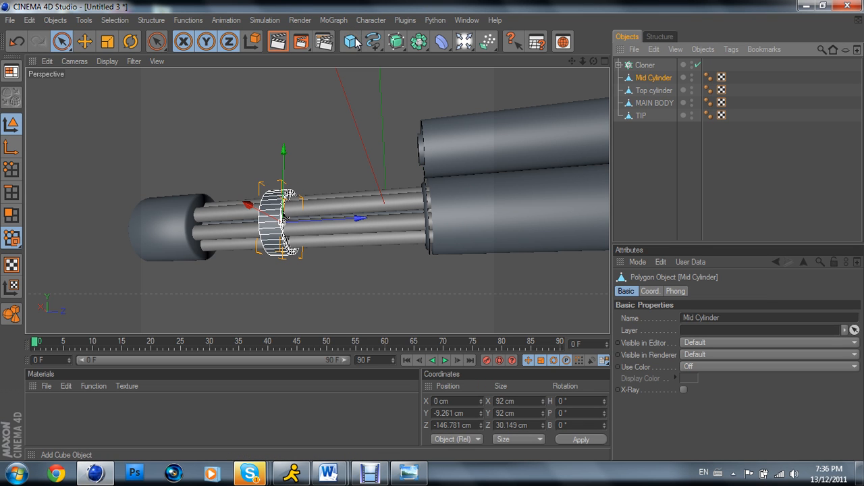
Step: Add a cylinder primitive at the clamp ring with +Z orientation, a radius of 15 cm and a height of about 25.6 cm
drag(356, 41, 579, 52)
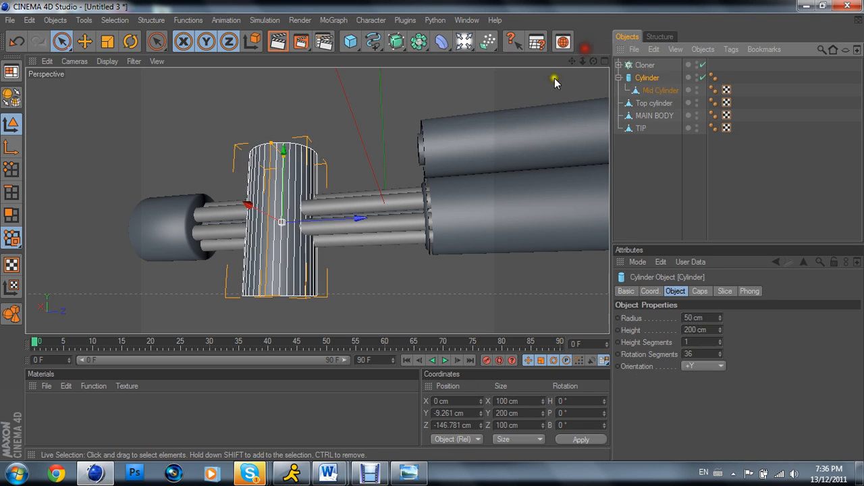
drag(295, 172, 300, 211)
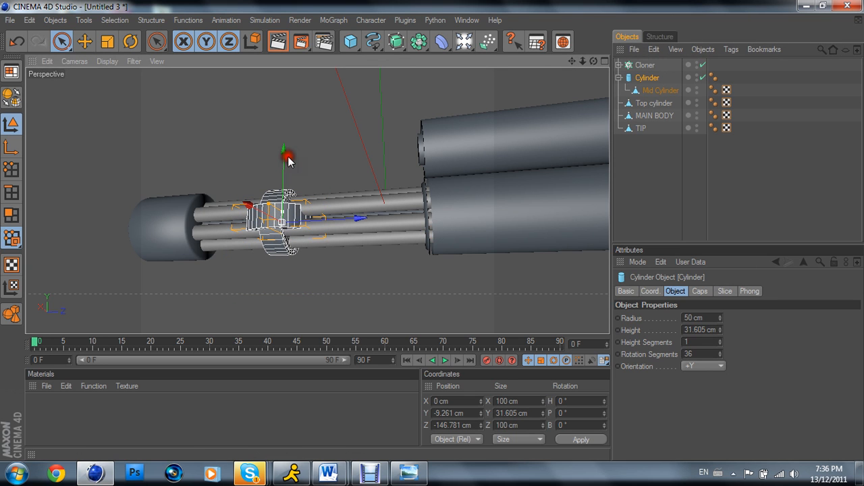
click(703, 365)
click(692, 426)
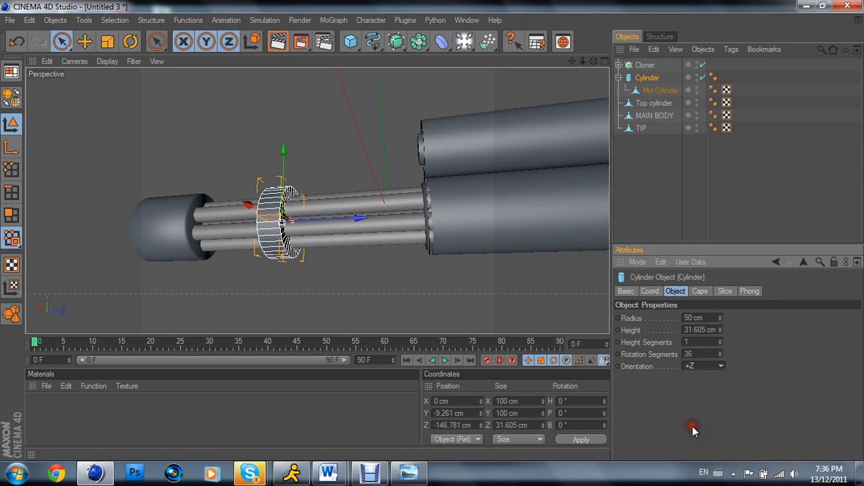
click(720, 331)
click(720, 332)
drag(720, 319, 719, 325)
Step: Move Mid Cylinder out of the new Cylinder's hierarchy so both are separate top-level objects, keeping the clamp ring in its original position
drag(247, 201, 431, 231)
click(17, 41)
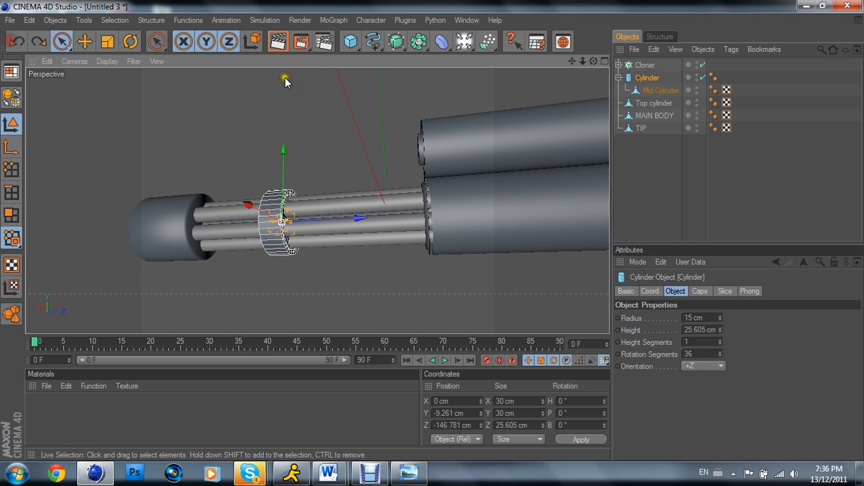
click(655, 90)
drag(655, 90, 650, 74)
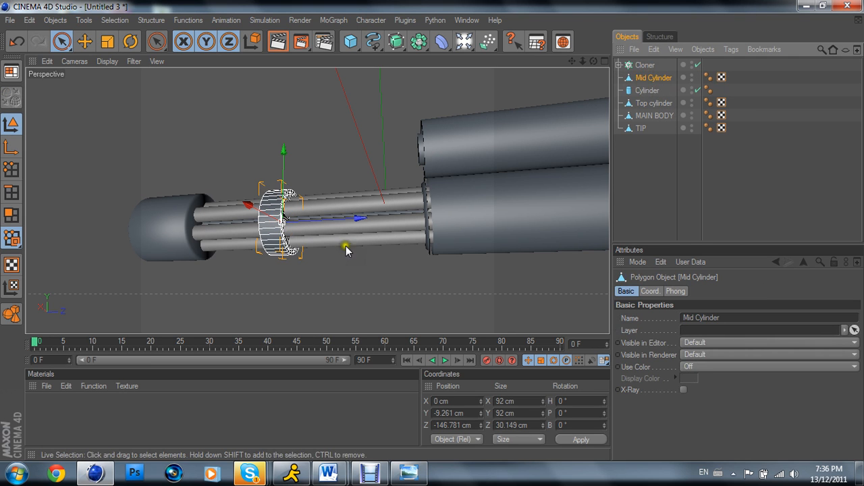
drag(268, 212, 267, 211)
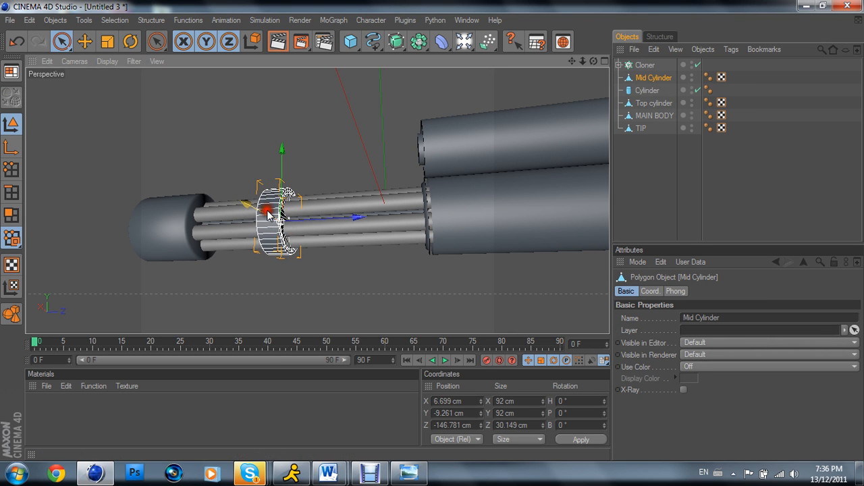
click(16, 42)
Step: Orient the new Cylinder along -X and move it to about X 65 cm and Y 8.2 cm, beside the clamp ring
click(647, 90)
drag(430, 231, 431, 231)
click(702, 366)
click(698, 390)
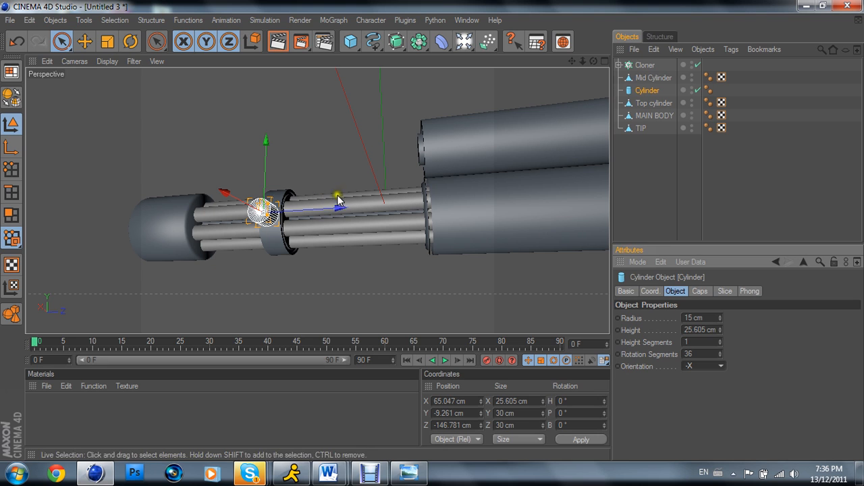
drag(262, 179, 262, 162)
Step: Resize the Cylinder to a 10 cm radius and about 11.6 cm height, and move it to about X 41.8 cm against the ring
scroll(348, 244, down, 1)
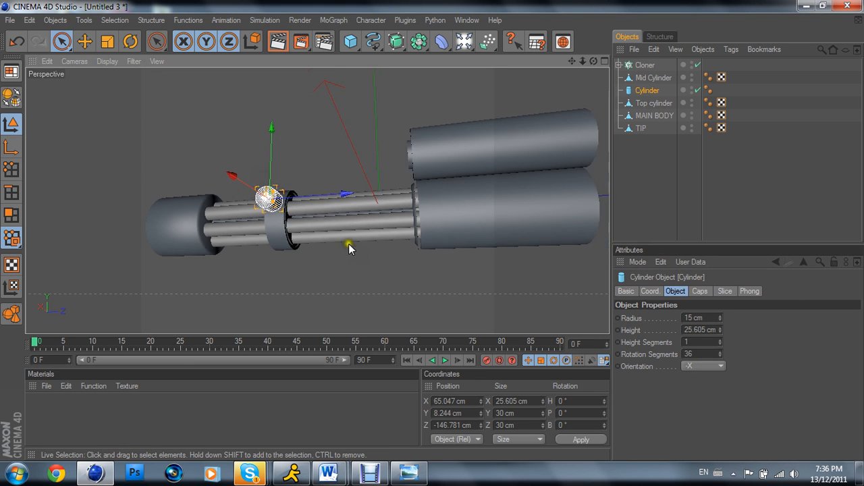
scroll(348, 244, up, 4)
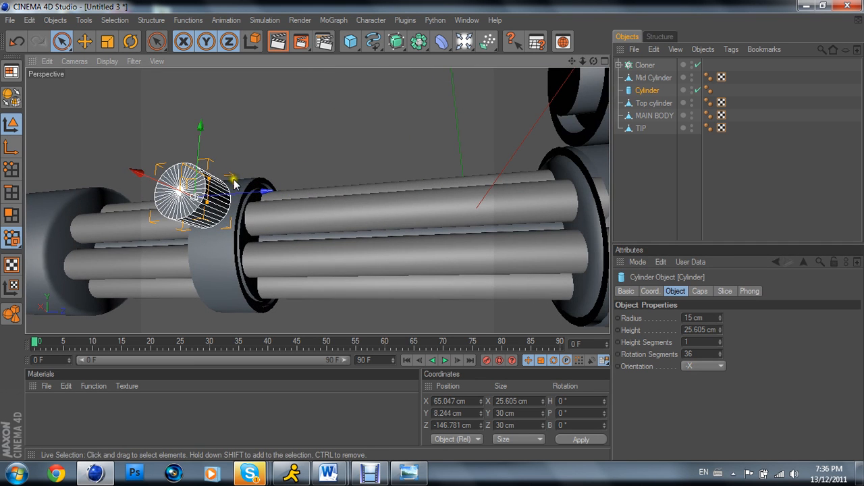
mouse_move(721, 334)
mouse_down()
mouse_move(733, 349)
mouse_move(720, 336)
mouse_move(733, 337)
mouse_move(720, 317)
mouse_move(735, 336)
mouse_move(721, 321)
mouse_up()
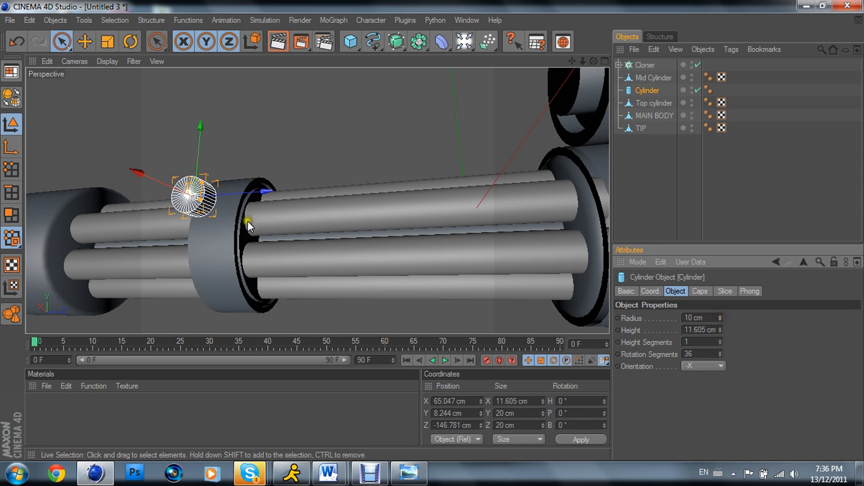
drag(155, 192, 176, 200)
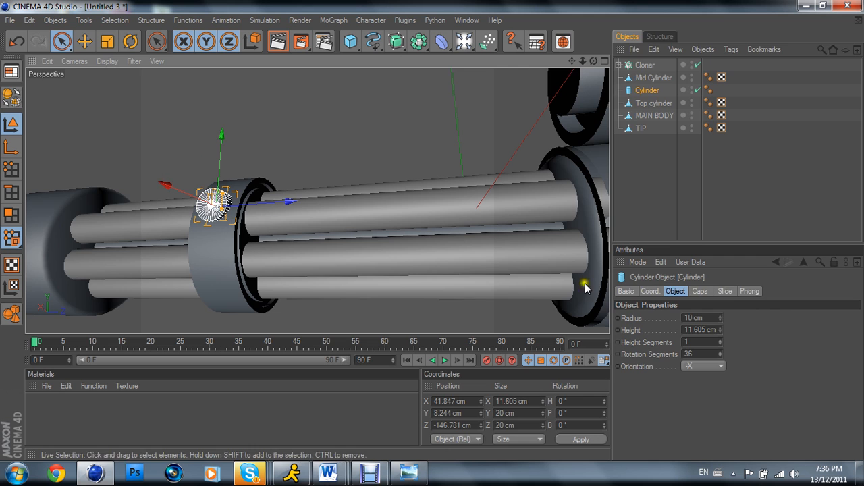
Step: Make the small Cylinder on the clamp ring editable and run Optimize on its points with the default settings
click(663, 227)
scroll(380, 186, down, 6)
scroll(380, 185, up, 8)
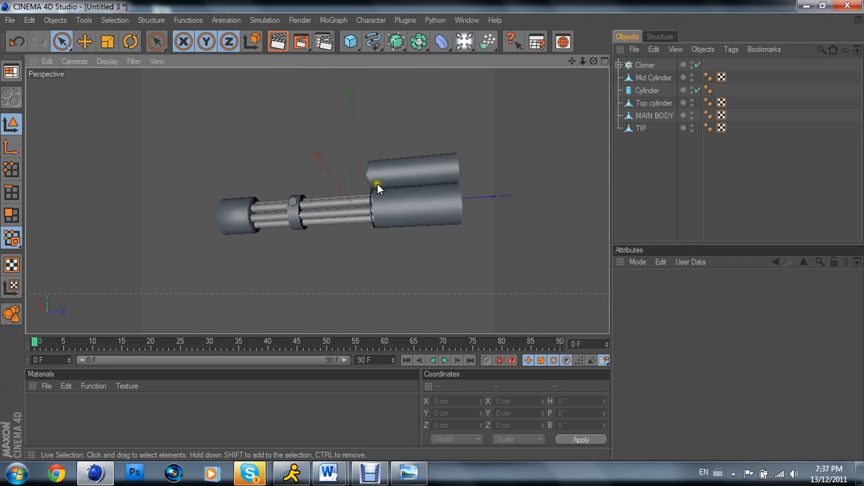
scroll(580, 166, down, 3)
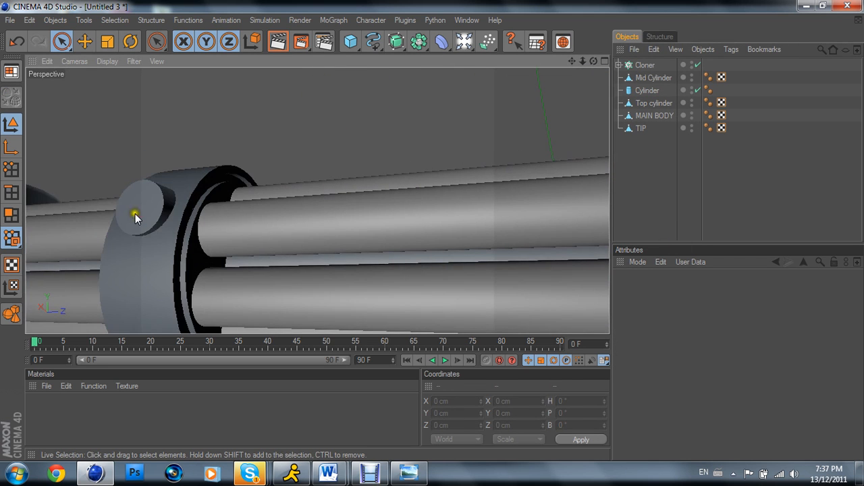
click(133, 205)
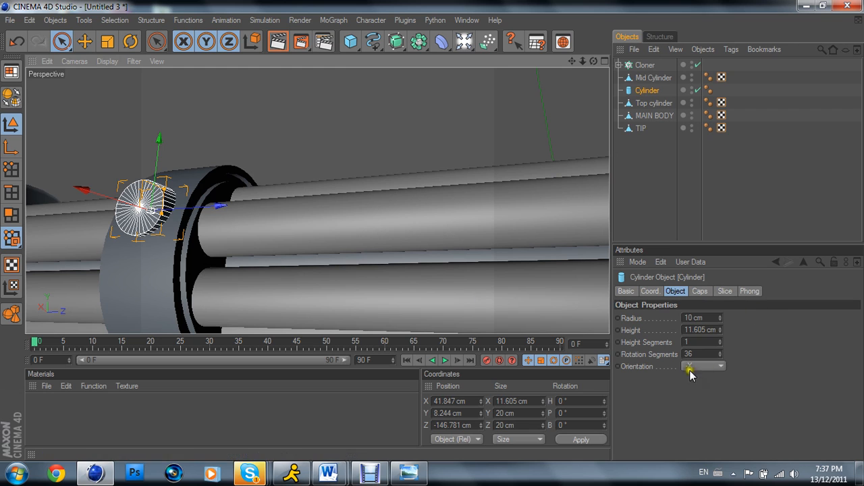
click(11, 168)
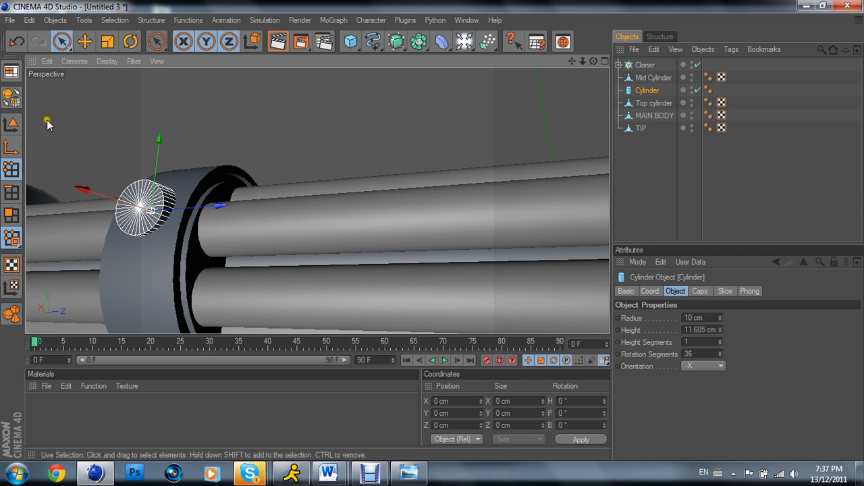
click(11, 96)
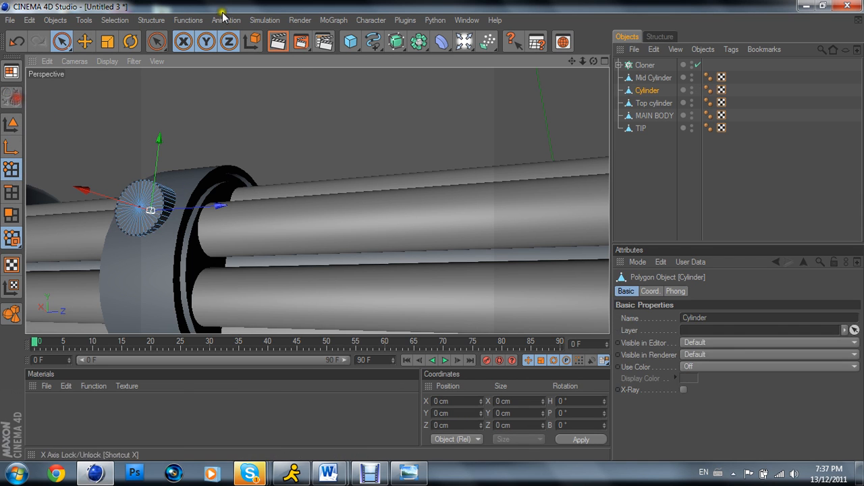
click(181, 19)
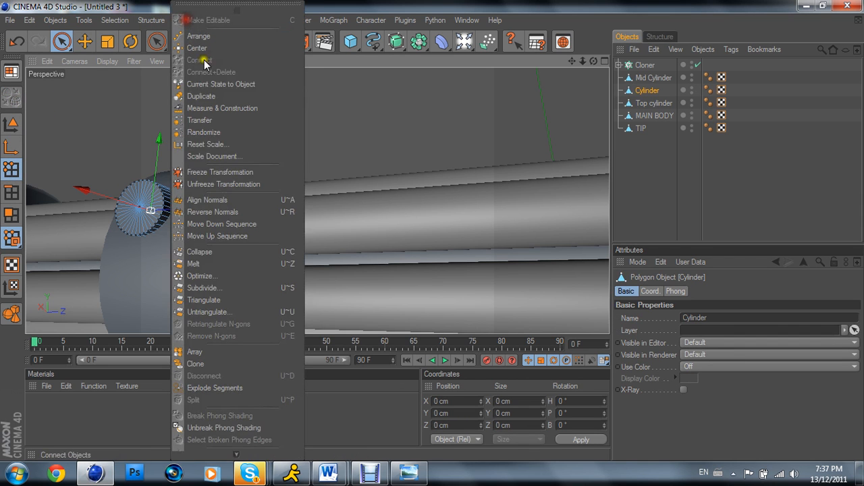
click(221, 276)
click(202, 313)
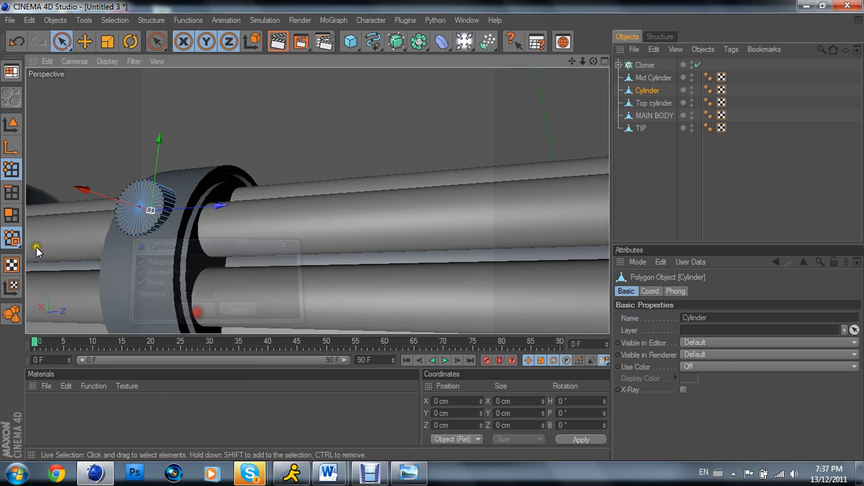
Step: Select the small cylinder's outer cap polygons and inset them with an Extrude Inner offset of about 1.8 cm
click(11, 215)
mouse_move(142, 194)
mouse_down()
mouse_move(130, 184)
mouse_move(137, 208)
mouse_move(149, 199)
mouse_move(143, 202)
mouse_up()
right_click(140, 210)
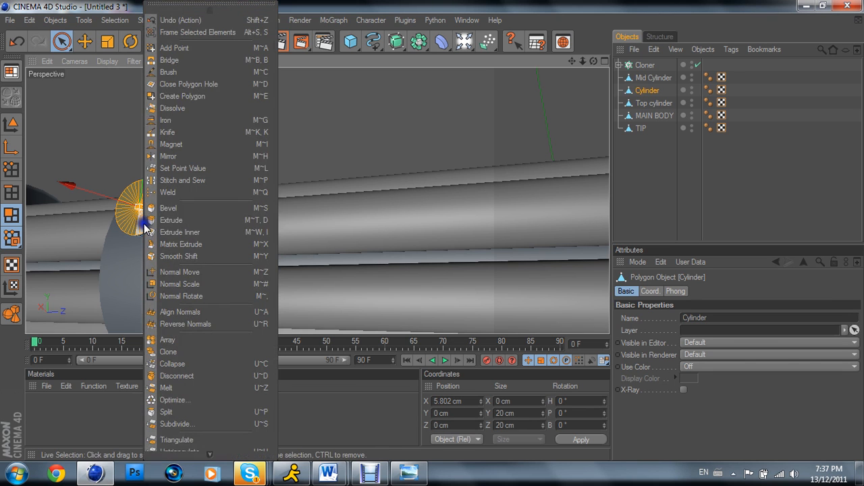
click(180, 232)
drag(432, 229, 431, 230)
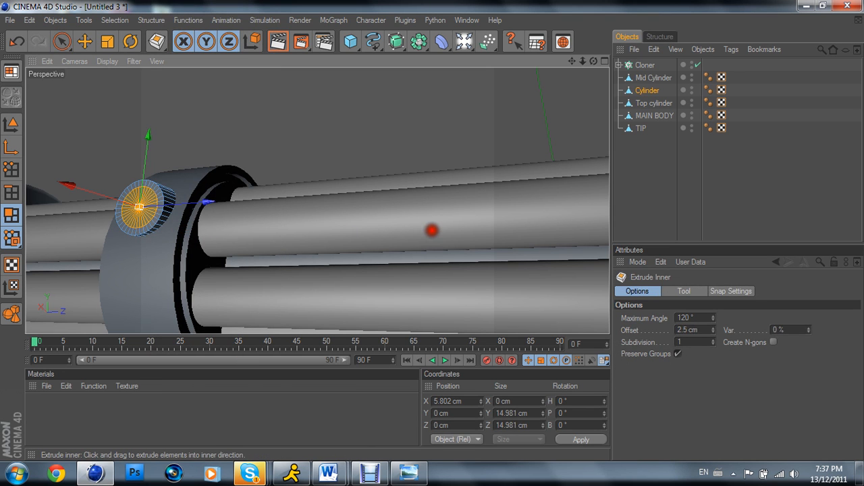
Step: Sink the inset cap into the small cylinder with an Extrude offset of about -1.9 cm
right_click(323, 215)
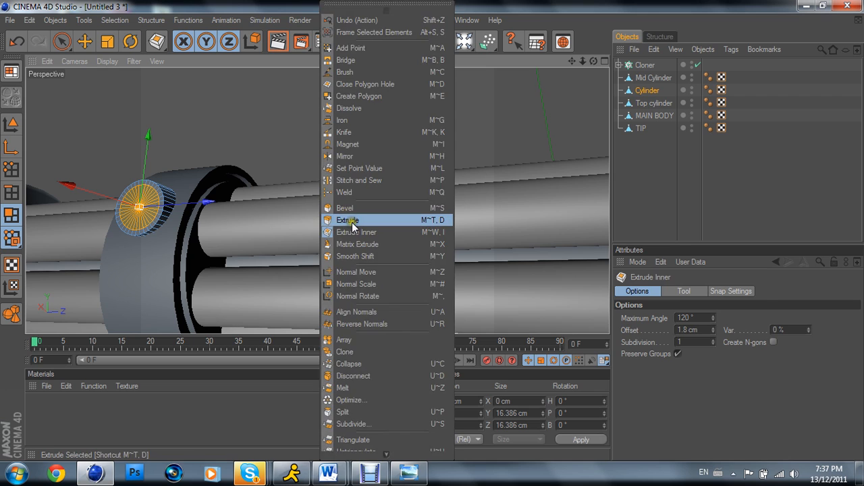
click(317, 222)
drag(439, 231, 439, 231)
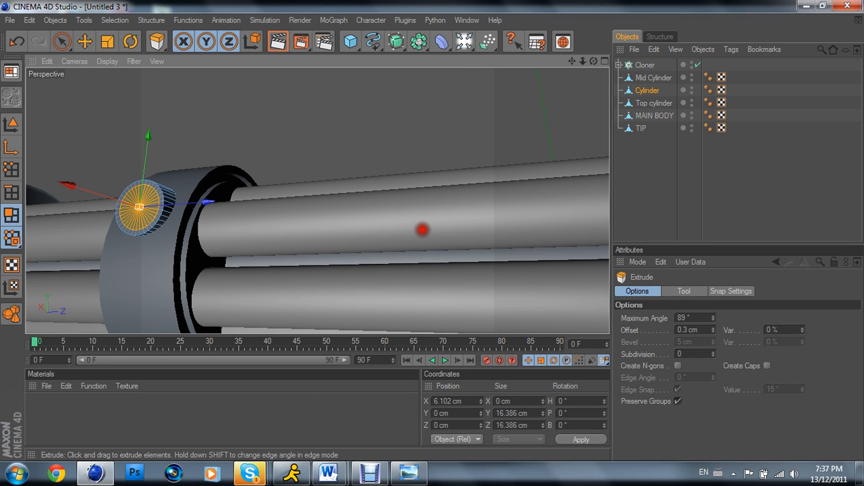
drag(423, 230, 432, 230)
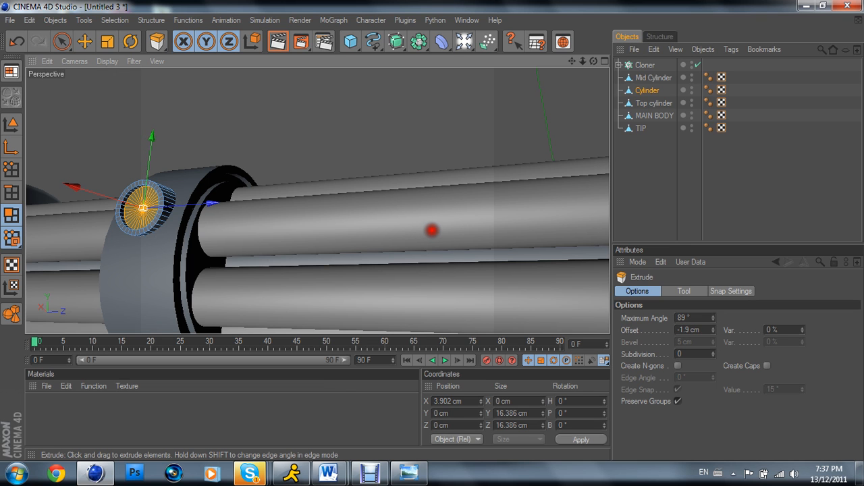
Step: Inset the recessed cap again to about 9.8 cm across, Extrude it outward about 2.3 cm, and deselect the cylinder
right_click(318, 224)
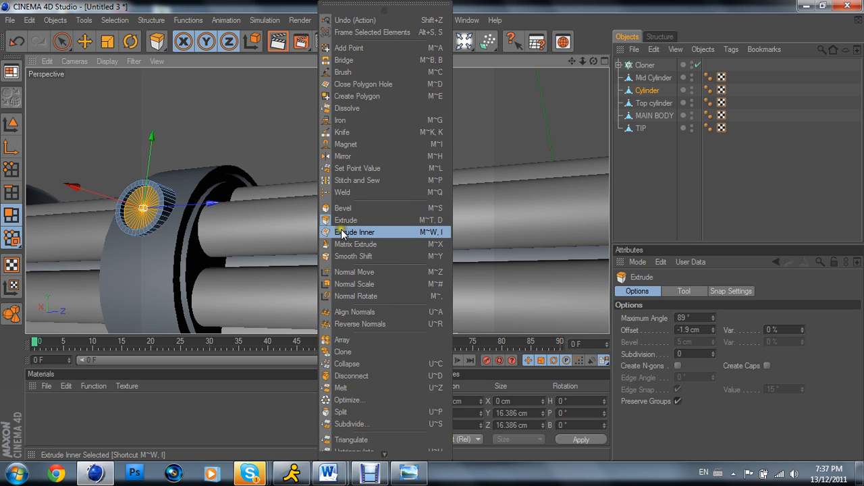
click(342, 233)
drag(327, 227, 432, 231)
click(17, 42)
drag(324, 233, 432, 231)
right_click(297, 213)
click(317, 227)
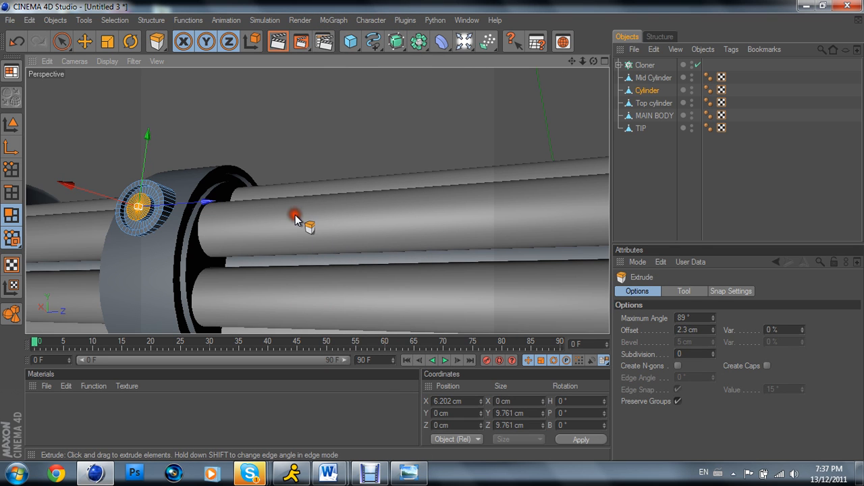
scroll(293, 208, down, 5)
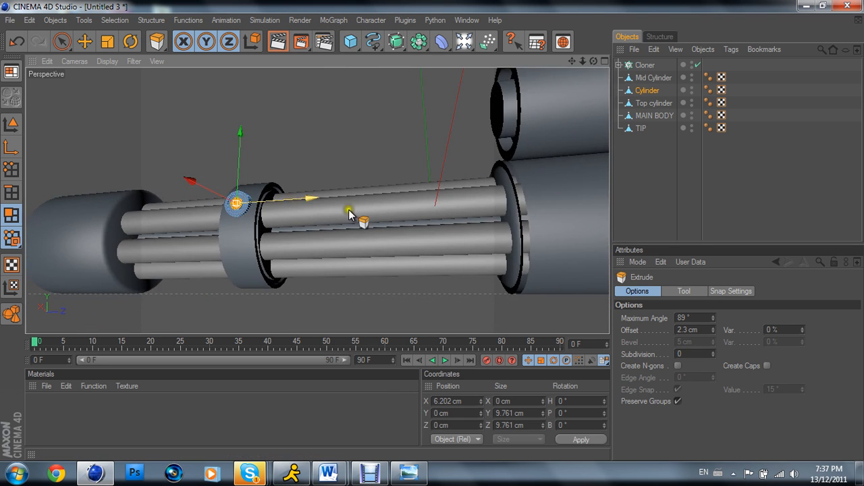
click(633, 216)
scroll(452, 190, down, 10)
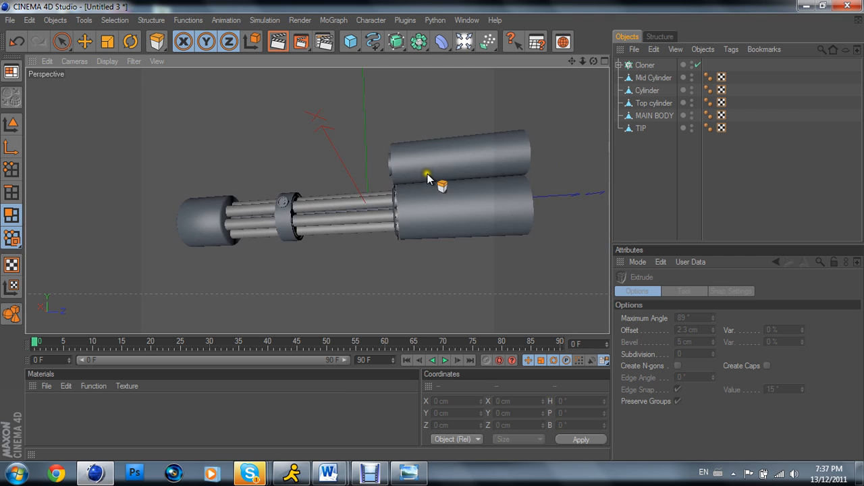
scroll(418, 167, up, 6)
scroll(421, 165, down, 6)
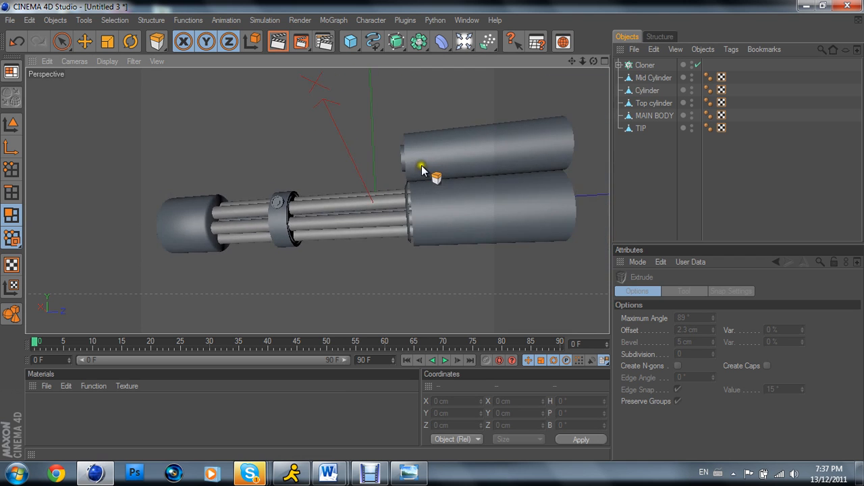
scroll(414, 157, up, 8)
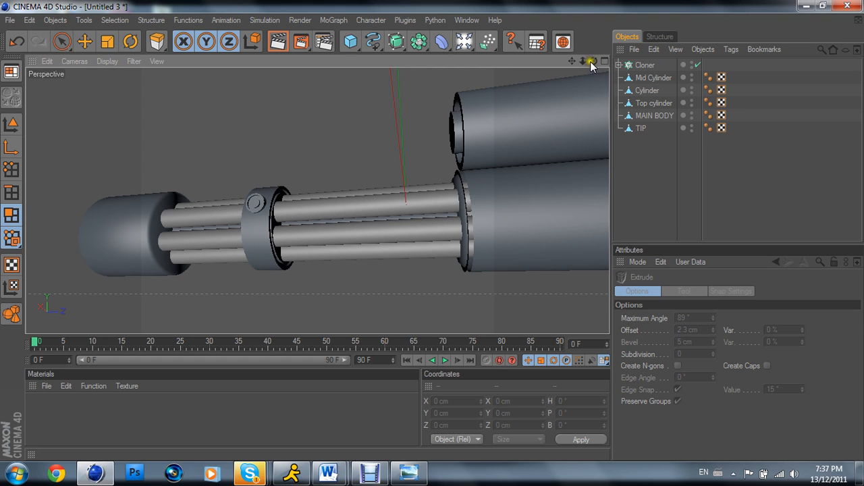
click(370, 476)
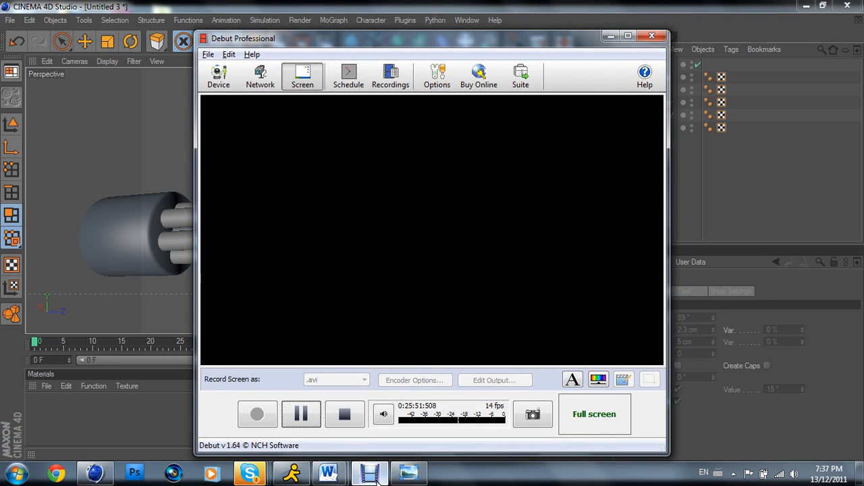
click(370, 476)
click(370, 476)
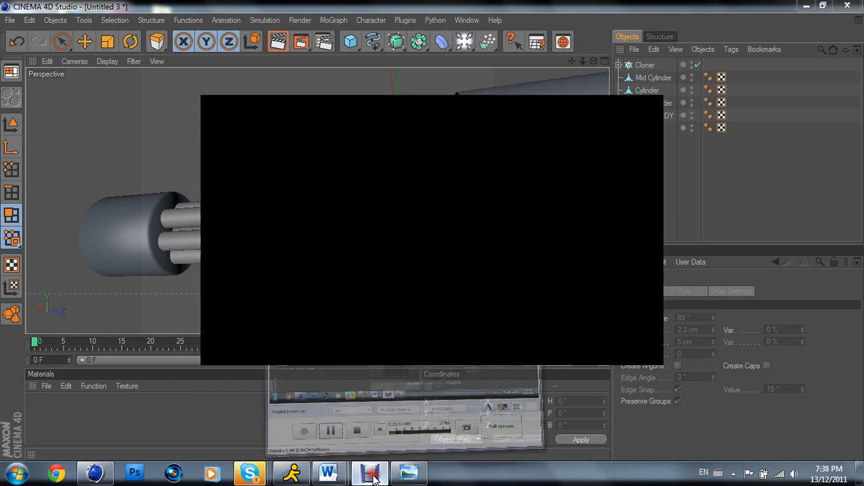